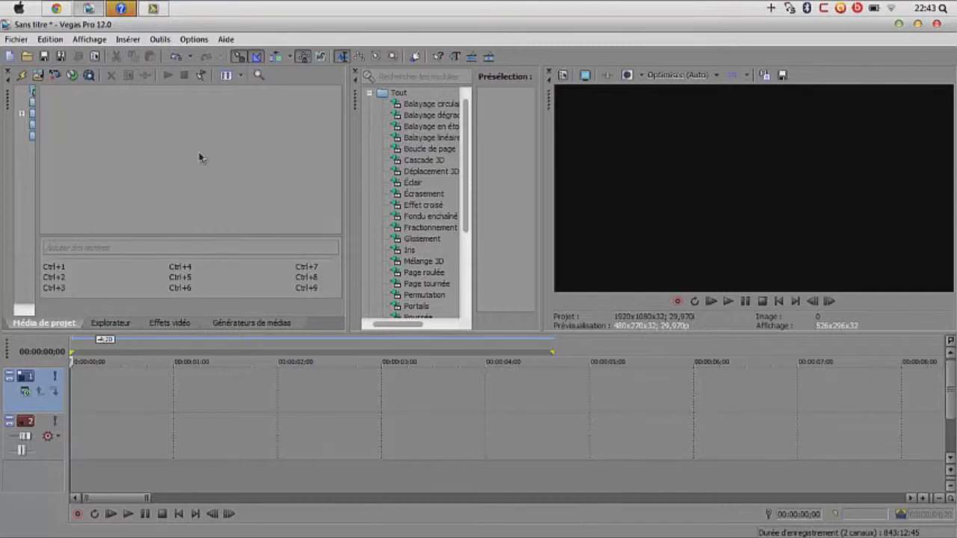
Look through the file explorer, video effects and media generators, ending back at the project media
click(106, 323)
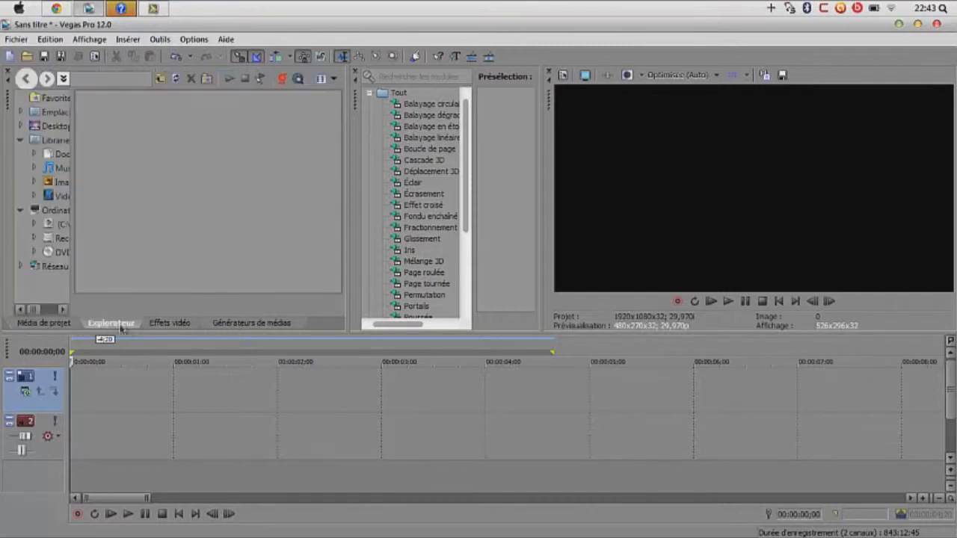
click(170, 323)
click(214, 328)
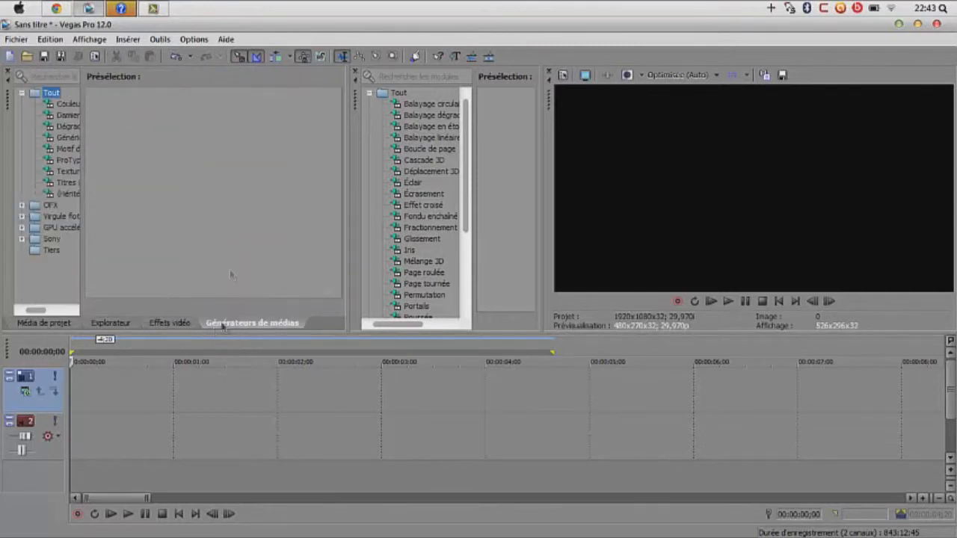
click(63, 326)
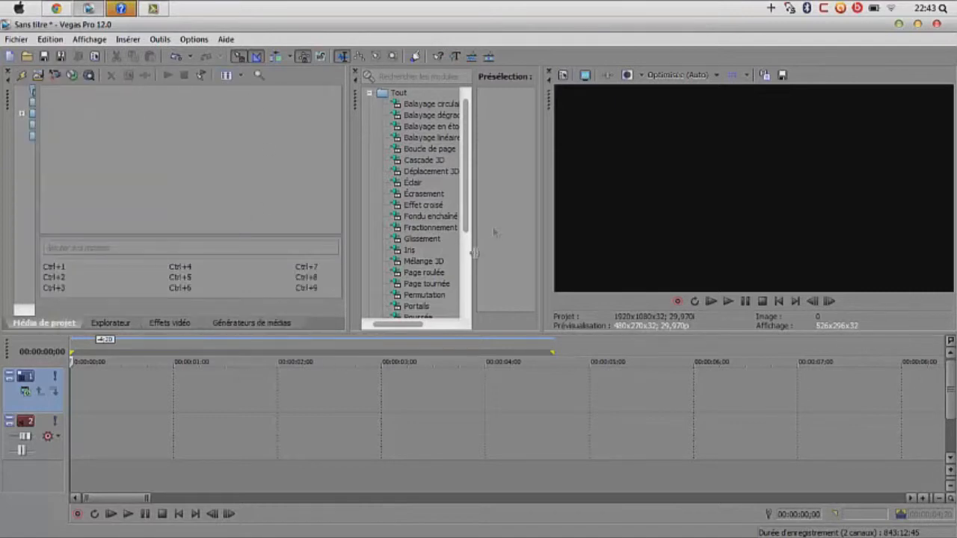
Widen the transitions list slightly and look over the windows that can be displayed in the workspace
drag(472, 236, 488, 240)
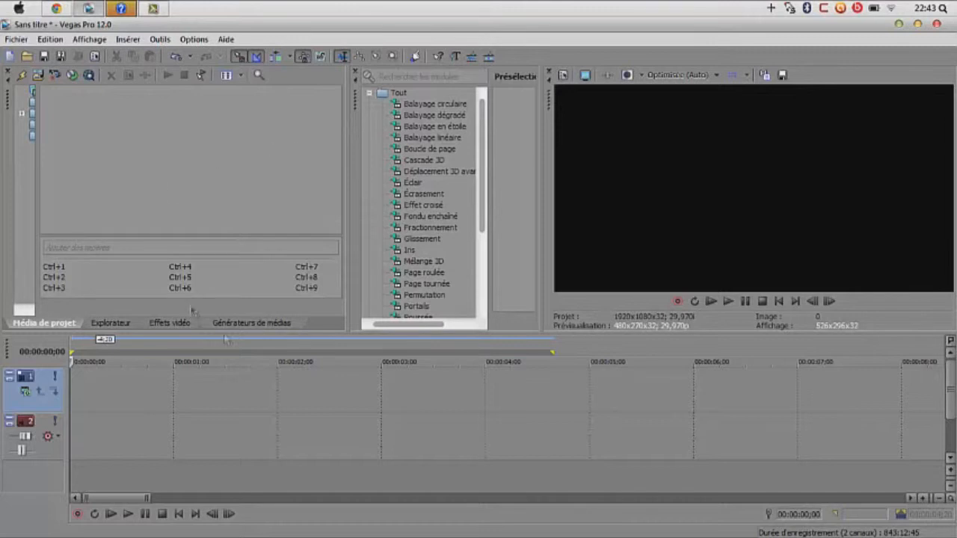
click(89, 39)
click(131, 6)
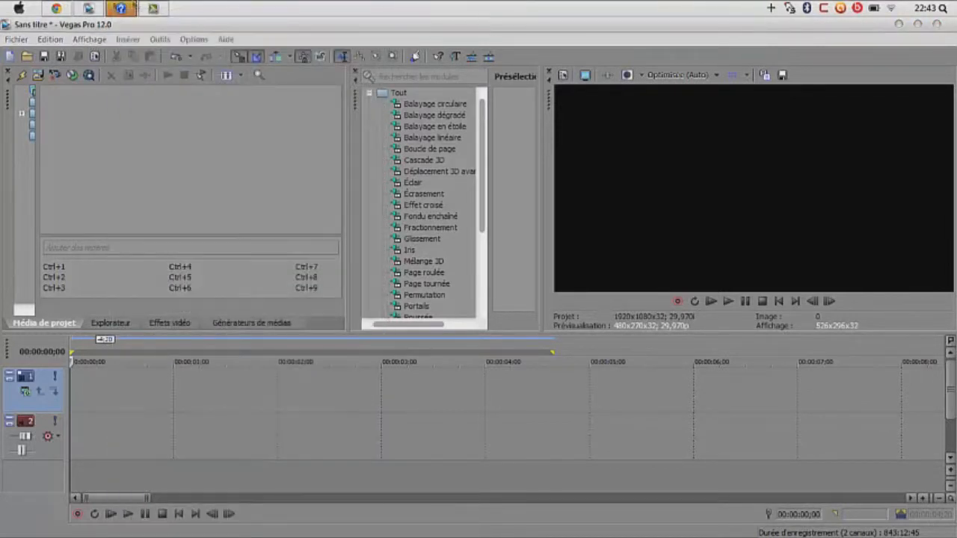
click(78, 39)
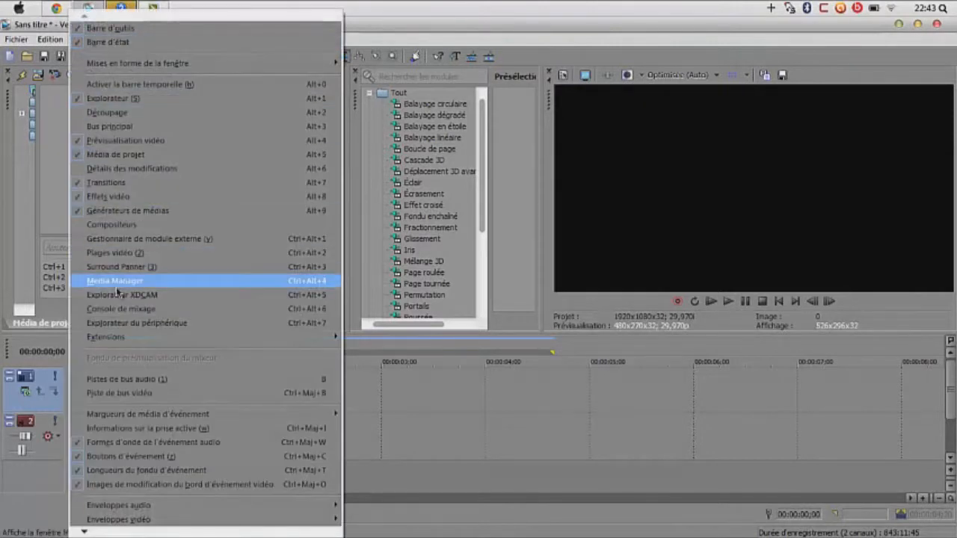
click(401, 405)
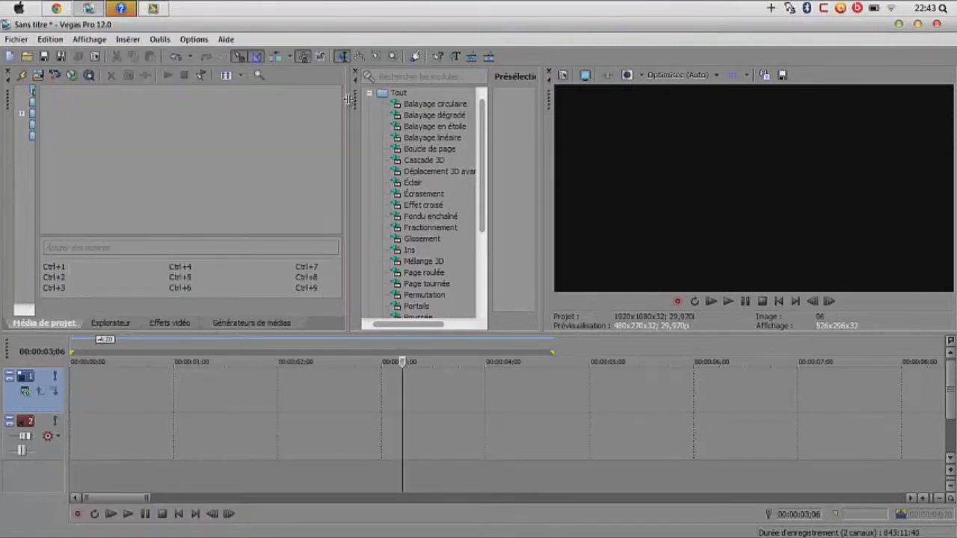
Narrow the project media area slightly by shifting its border with the transitions window
drag(349, 100, 247, 179)
drag(261, 109, 256, 249)
drag(298, 221, 352, 89)
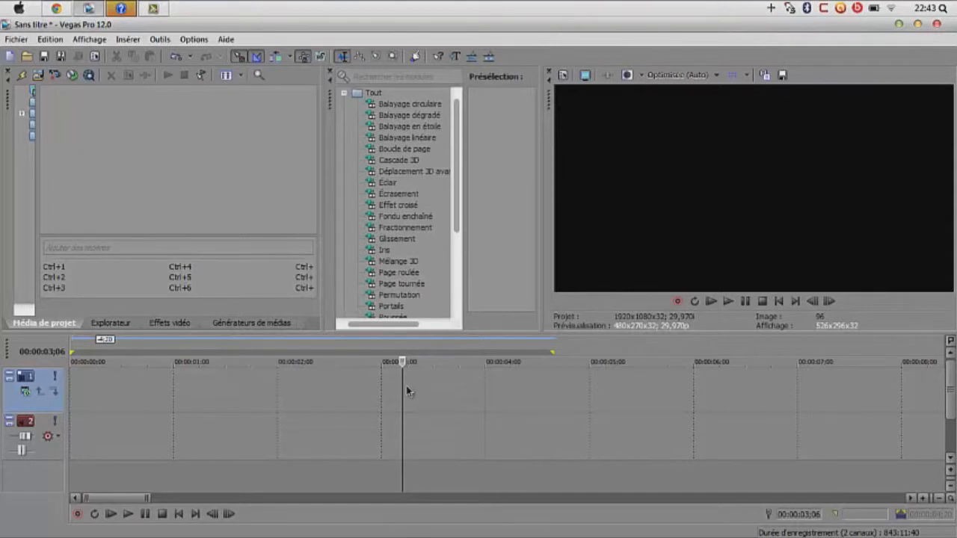
Examine the video and audio track headers and the options for inserting a new audio or video track
drag(401, 386, 30, 392)
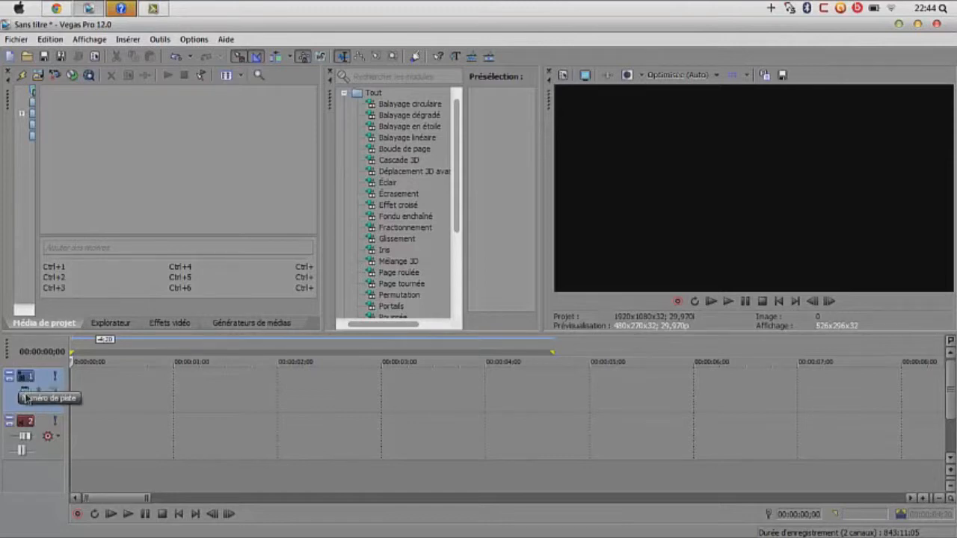
click(42, 428)
click(139, 431)
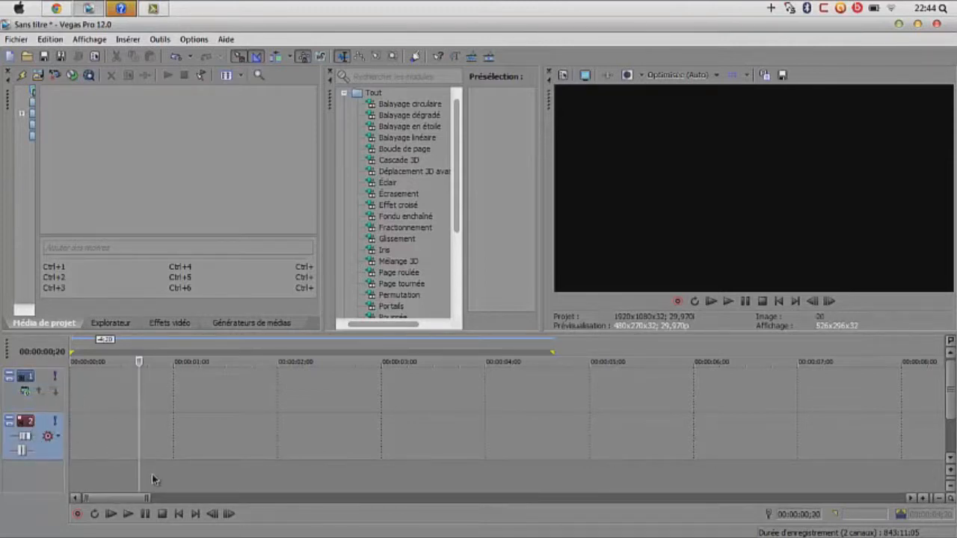
right_click(153, 480)
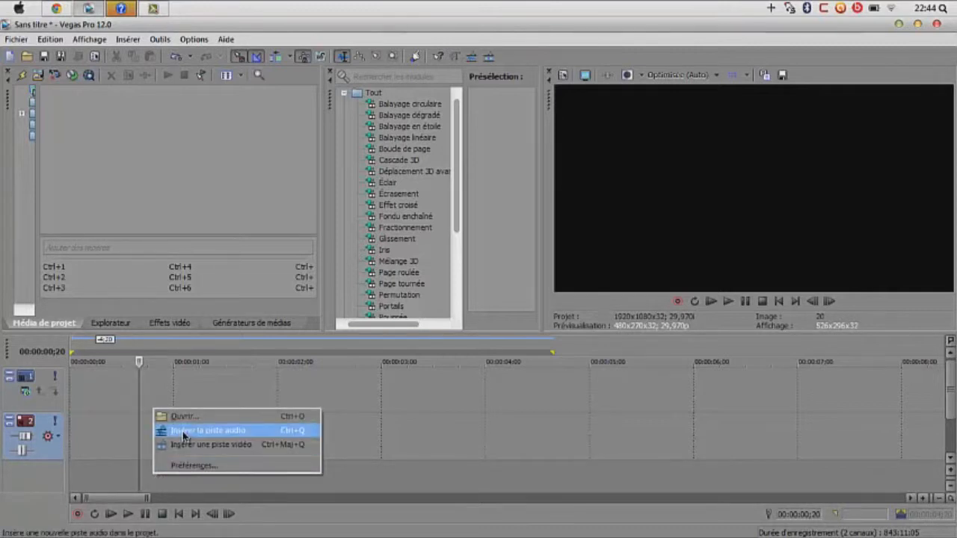
click(352, 466)
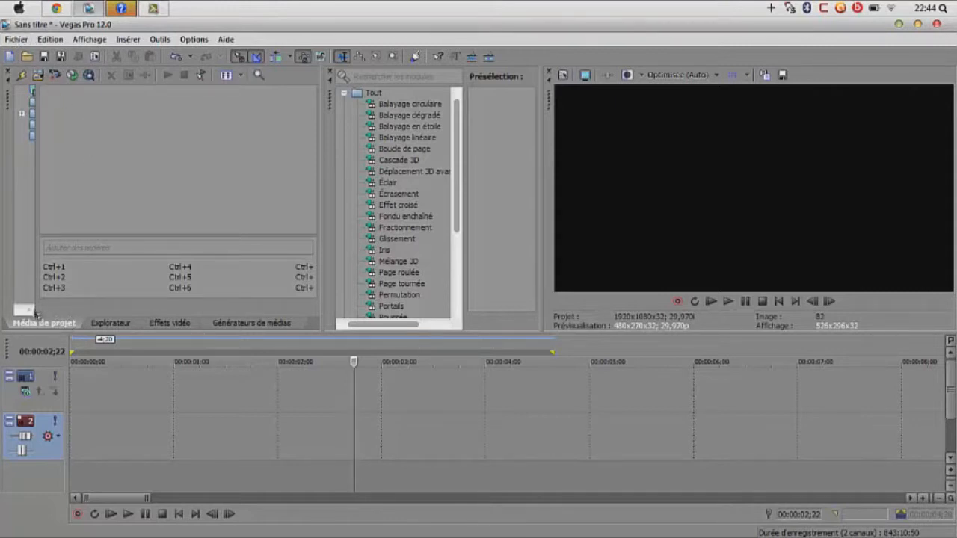
Import the video DSCN7079.AVI from the Tuto folder in Images into the project media
click(39, 77)
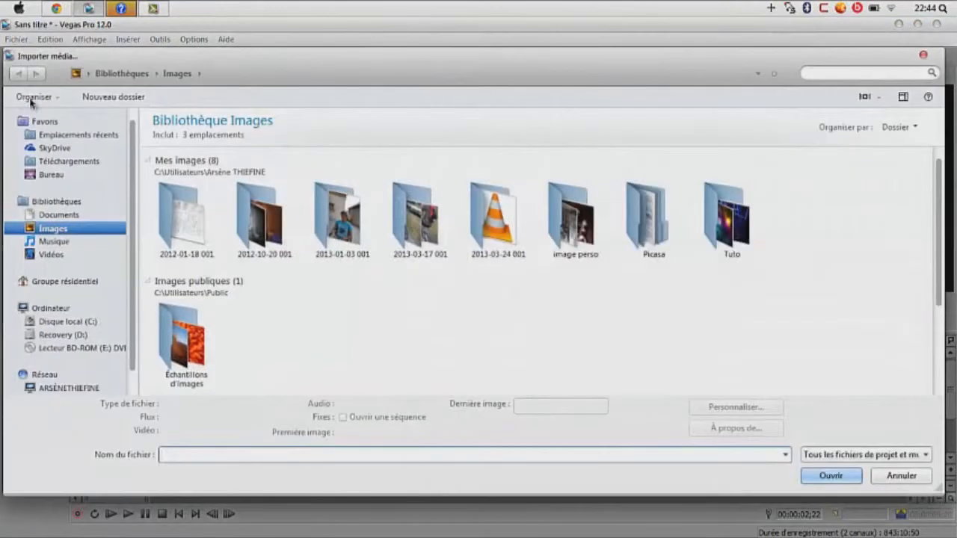
double_click(743, 249)
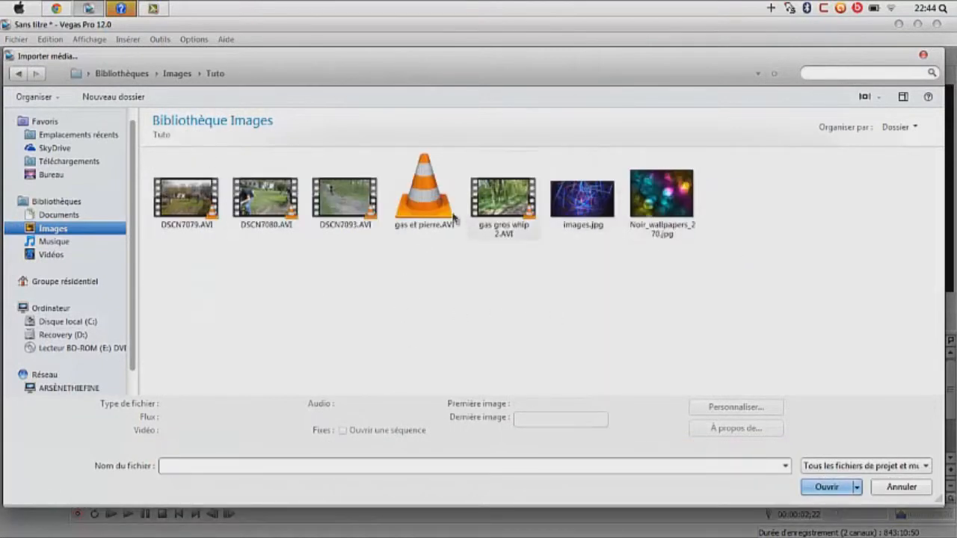
click(204, 194)
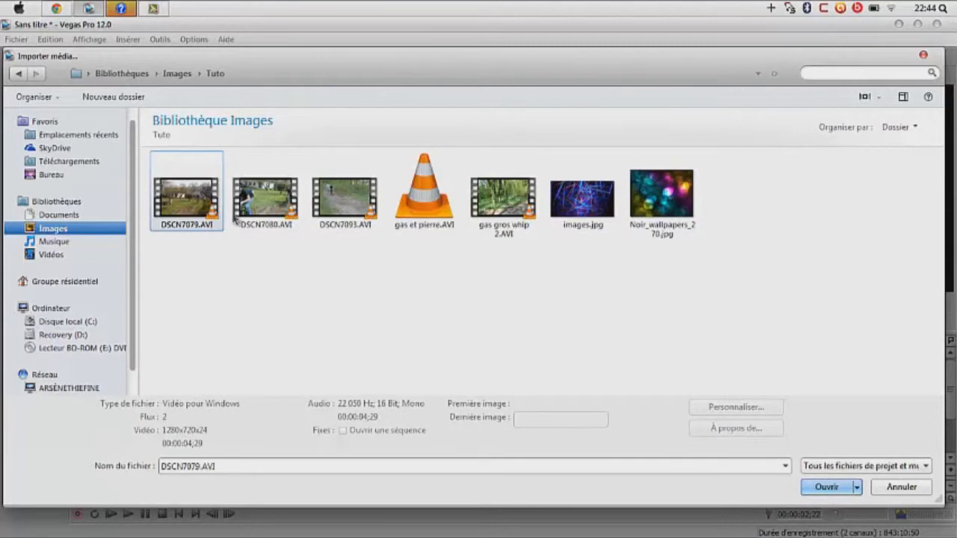
click(814, 487)
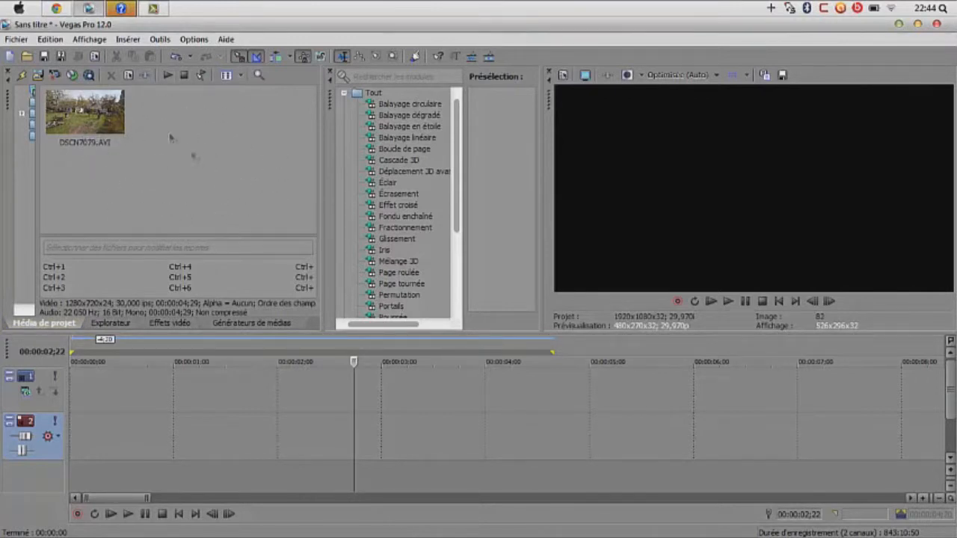
Place DSCN7079.AVI at the start of the timeline without matching the project video settings to the clip
drag(88, 101, 74, 408)
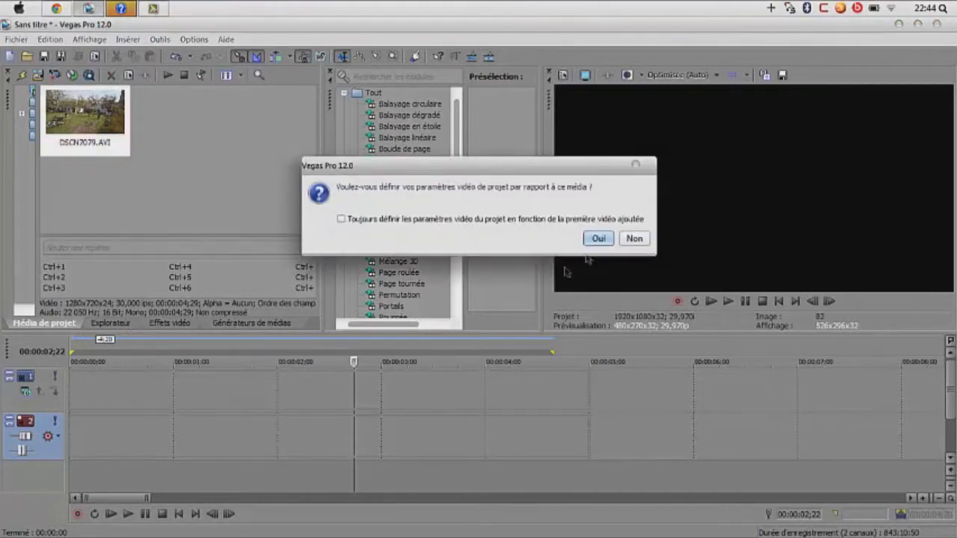
click(633, 241)
drag(277, 390, 202, 389)
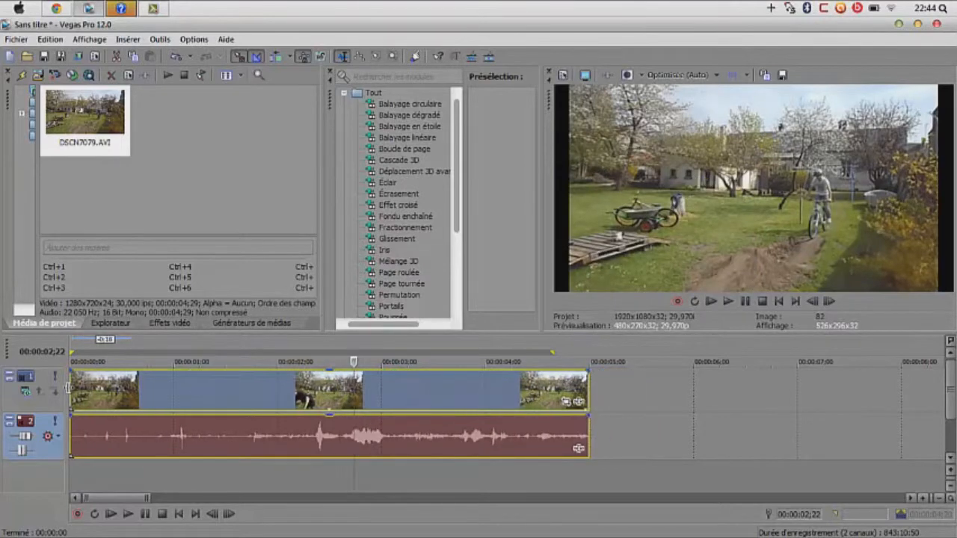
Play the clip from the start of the timeline and stop the playback
click(73, 388)
key(space)
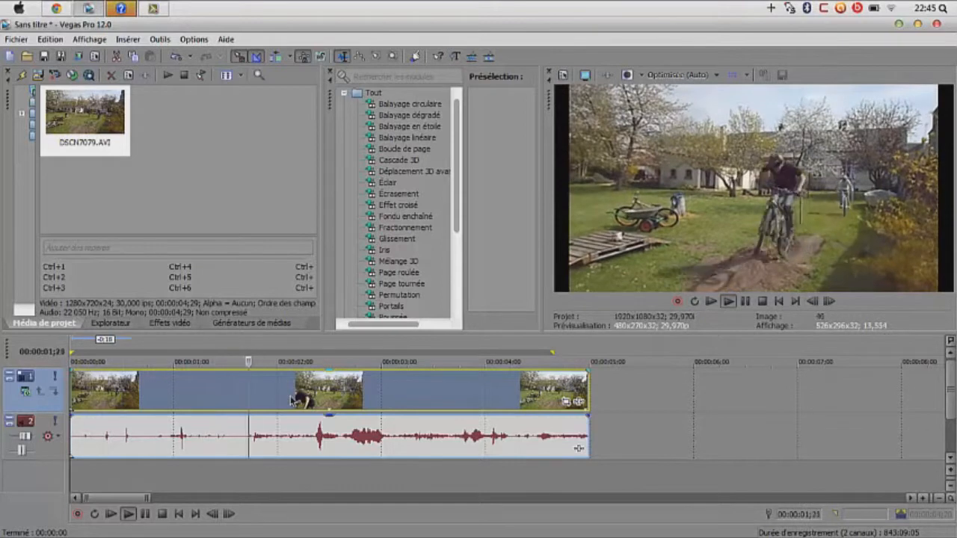
key(space)
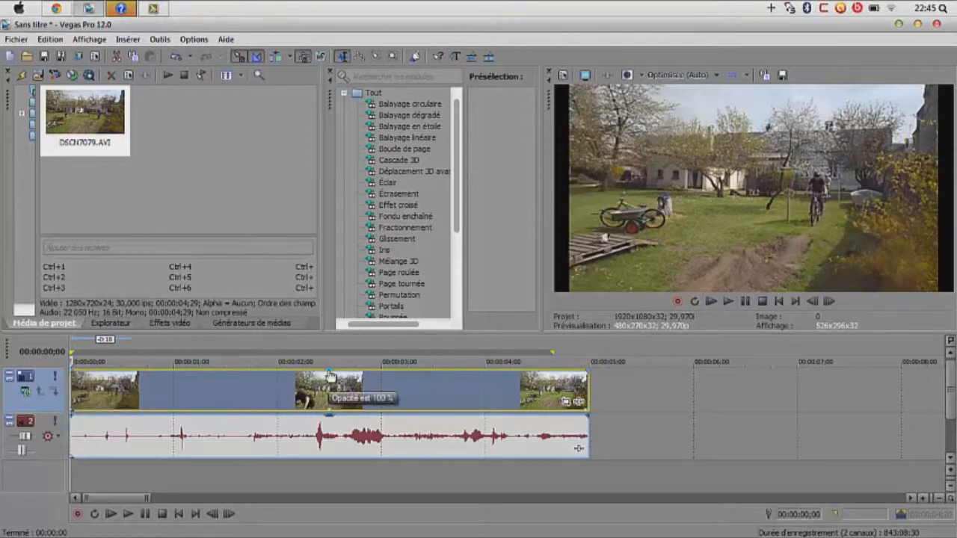
Try adjusting the video clip's opacity and the audio clip's volume directly on the timeline, leaving the opacity at 100 %
mouse_move(329, 372)
mouse_down()
mouse_move(334, 400)
mouse_move(329, 372)
mouse_up()
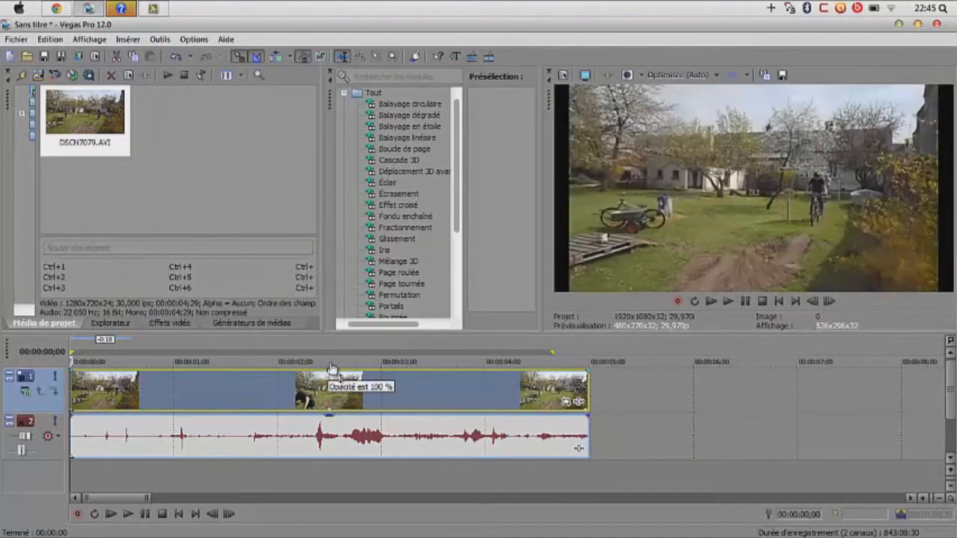
drag(330, 425, 317, 357)
click(452, 487)
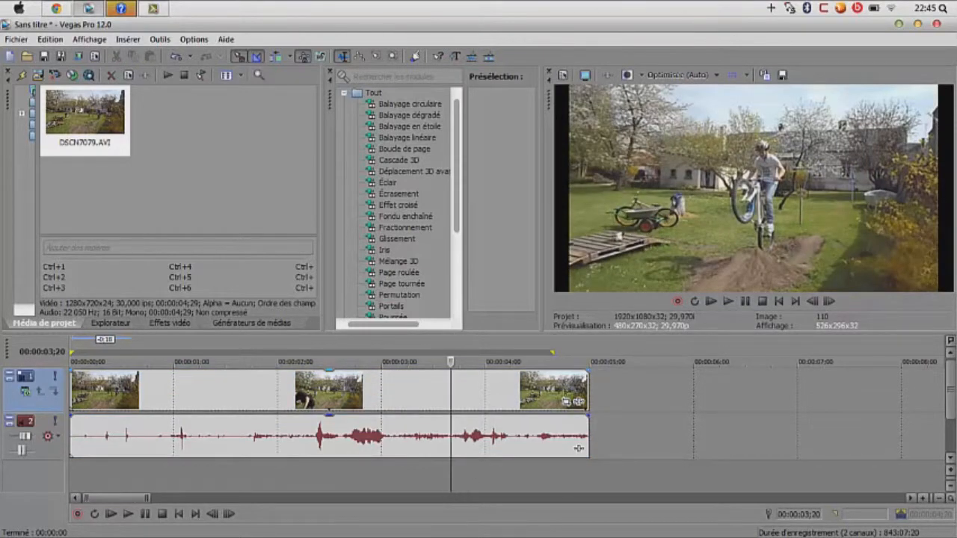
Trim about half a second off both the end and the start of the clip, and move it back to the timeline's start
click(584, 388)
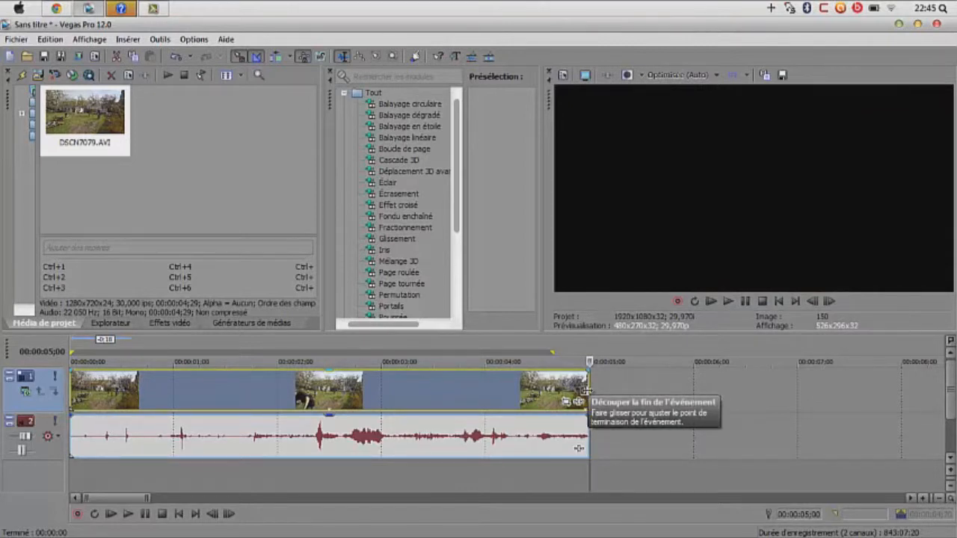
drag(587, 389, 546, 384)
drag(74, 389, 127, 388)
drag(208, 399, 153, 399)
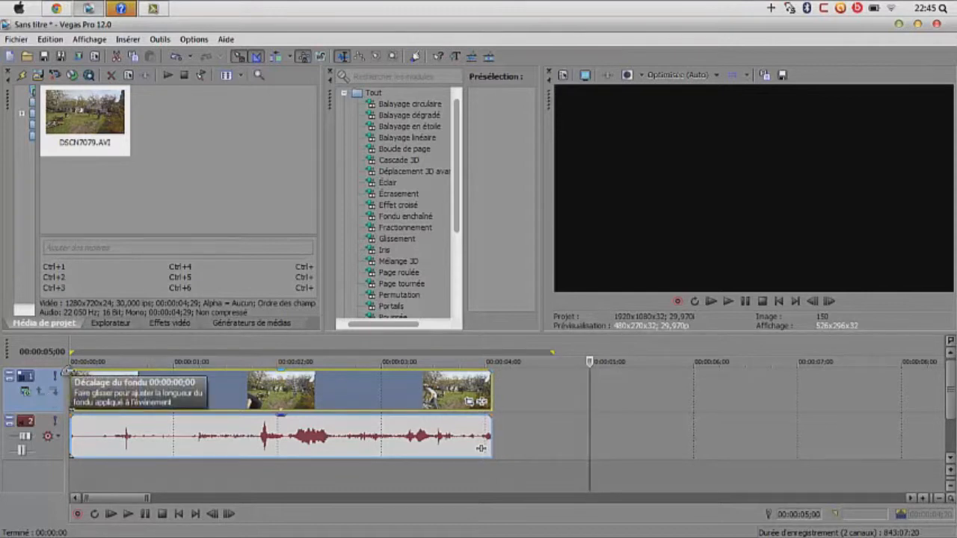
Add a fade-in of about one second to the video clip and play it back from the start
drag(67, 371, 172, 395)
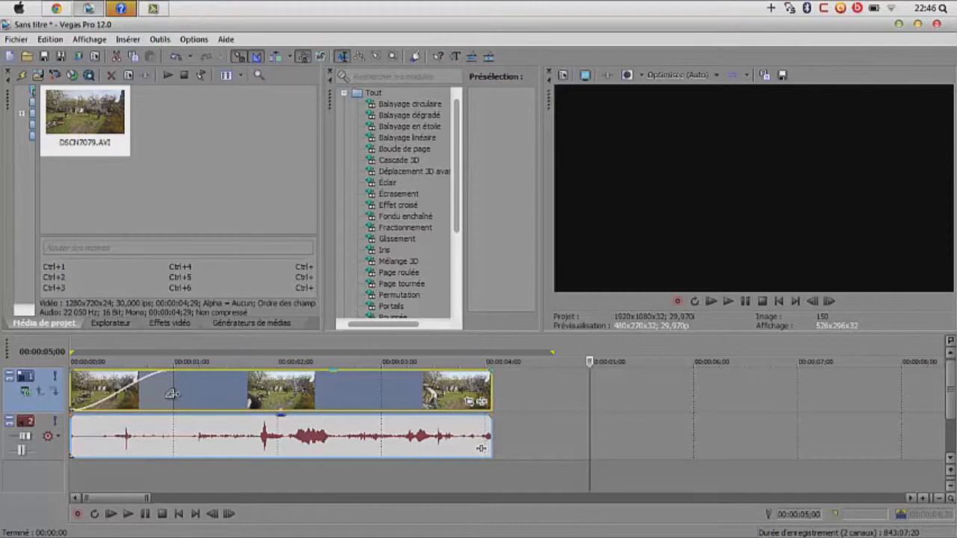
click(74, 378)
key(space)
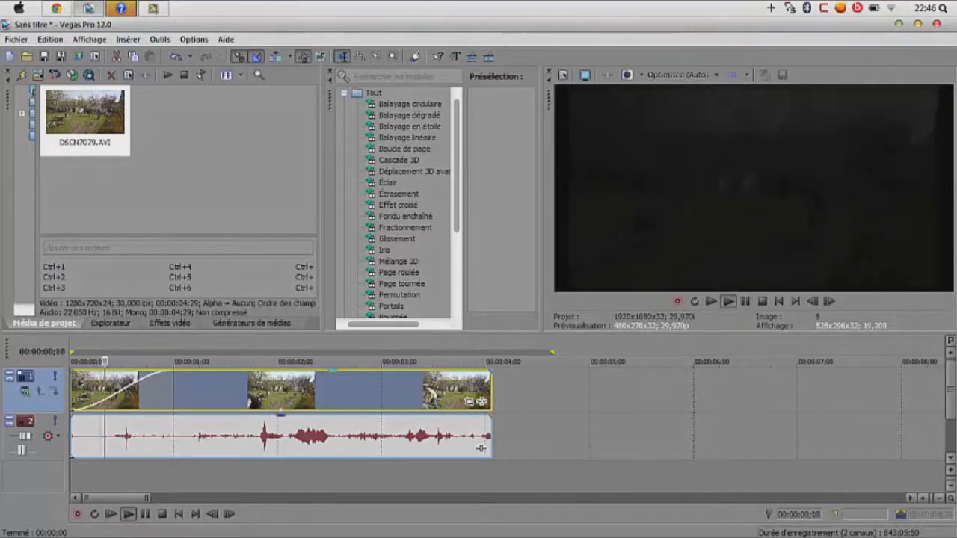
key(space)
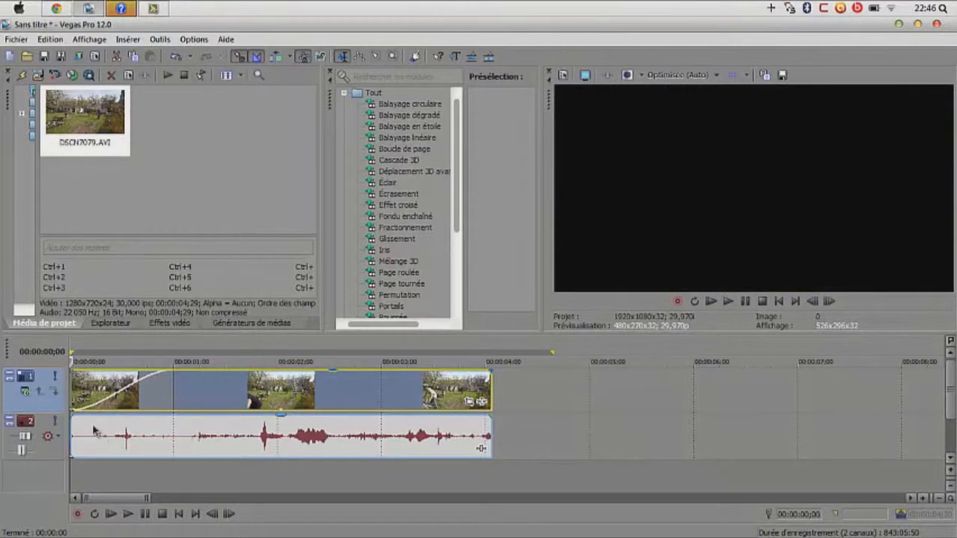
Remove the video clip's fade-in and try a fade-out of about 19 frames at its end
mouse_move(70, 413)
mouse_down()
mouse_move(173, 418)
mouse_move(71, 417)
mouse_up()
drag(168, 390, 20, 372)
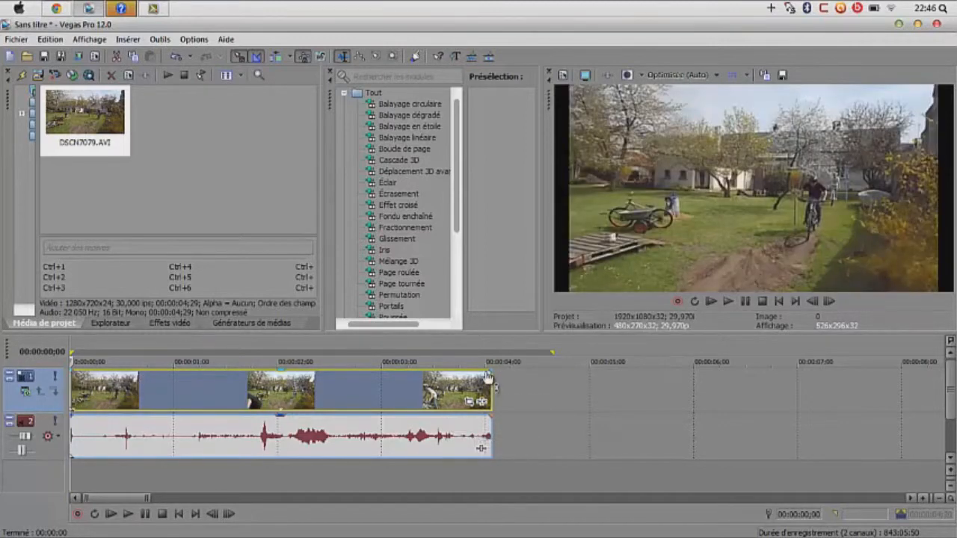
drag(478, 373, 406, 381)
click(351, 389)
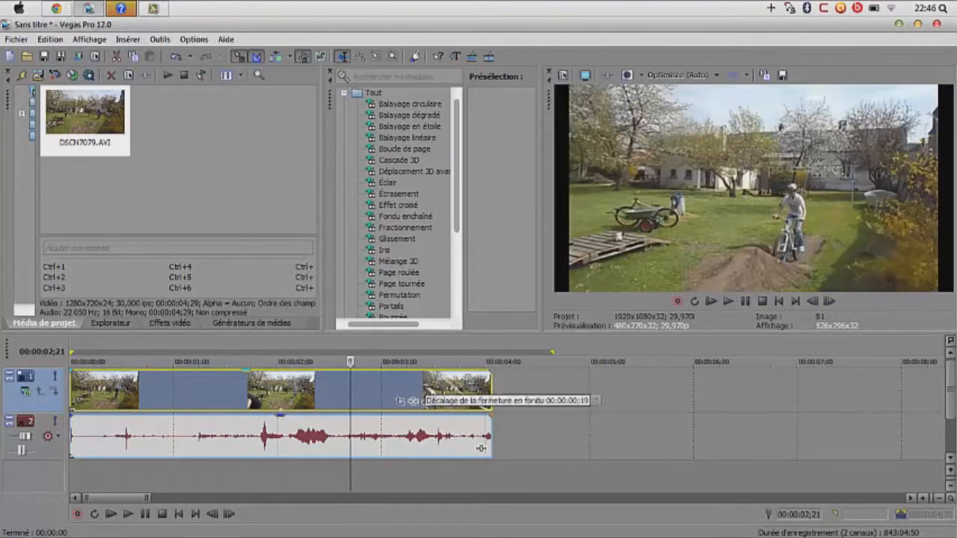
click(542, 426)
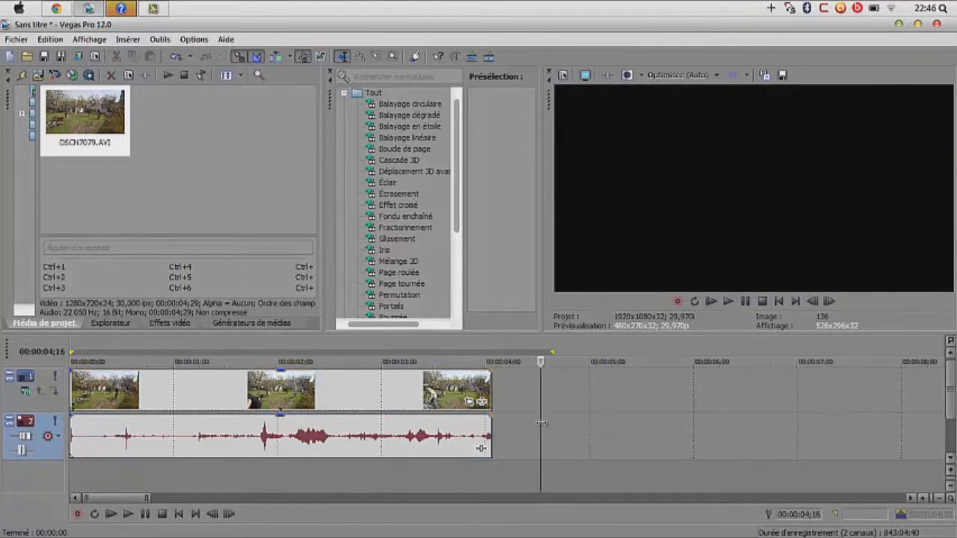
Slow the clip down by stretching its duration by about 2;11, and play part of the slowed clip
click(491, 392)
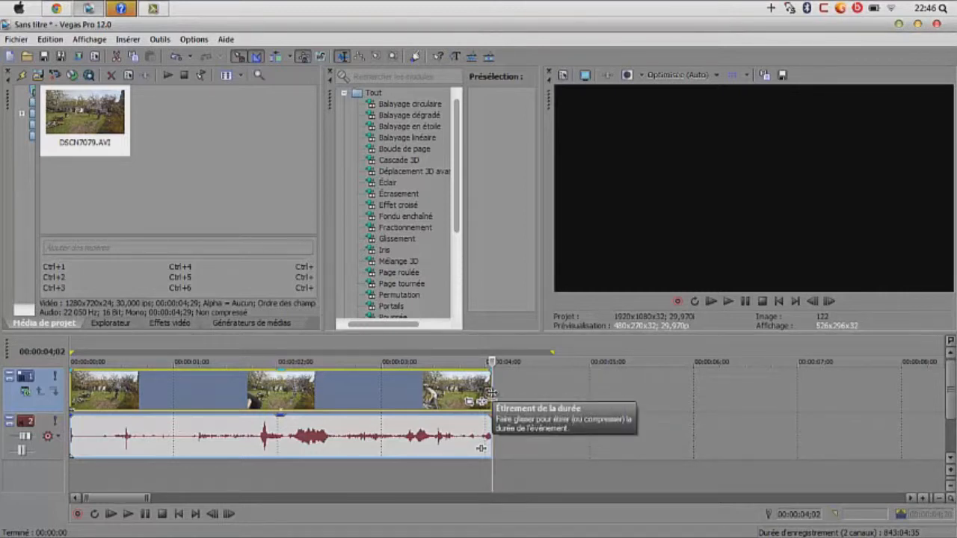
mouse_move(492, 393)
mouse_down()
mouse_move(504, 385)
mouse_move(789, 383)
mouse_up()
drag(952, 416, 648, 434)
click(201, 399)
key(space)
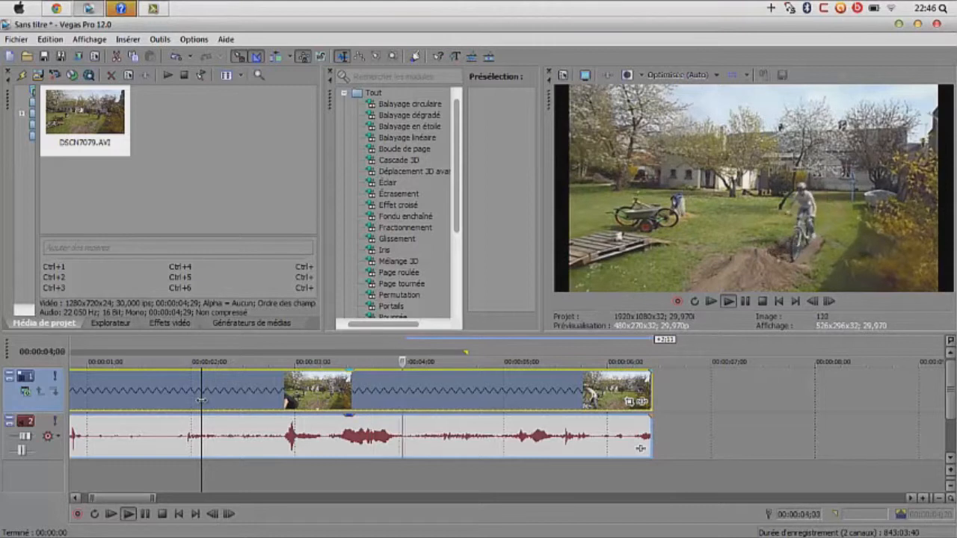
key(space)
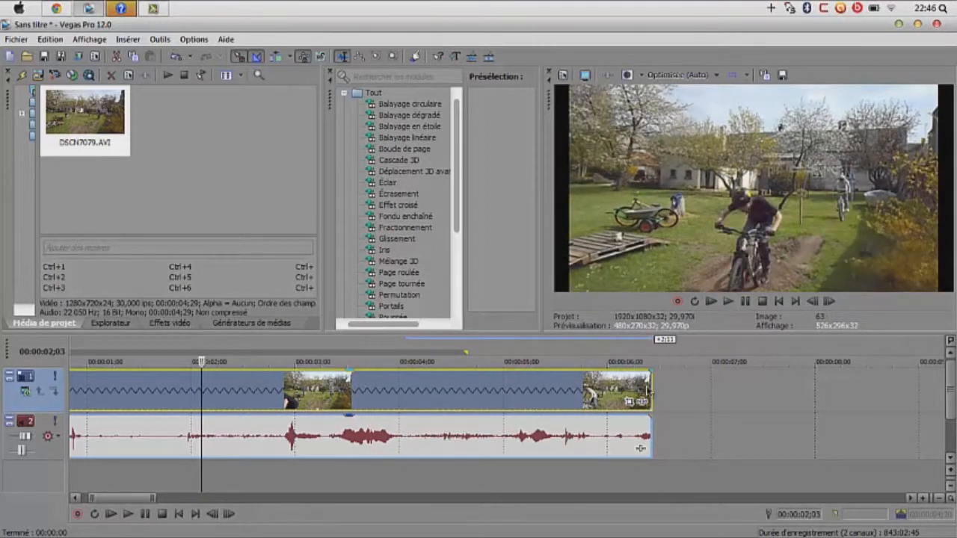
Undo the clip's time stretch and place the cursor at the clip's end
key(ctrl+z)
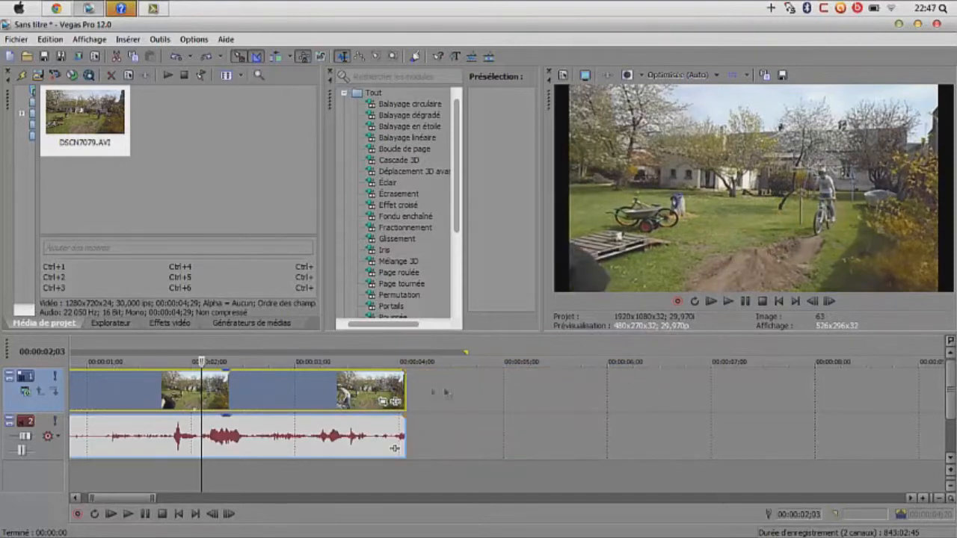
click(404, 386)
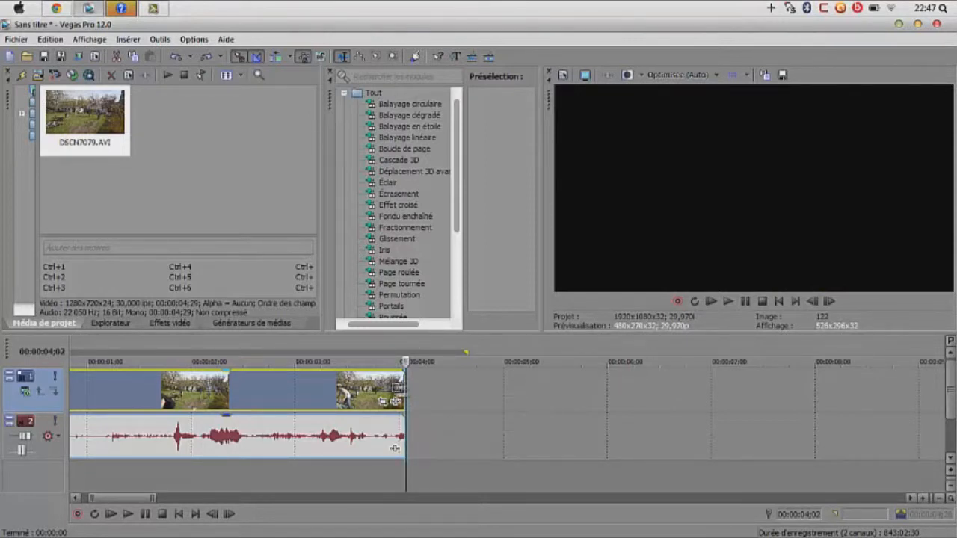
Try speeding up the clip by compressing its duration by about 1;12, play it, and undo the time compression
drag(403, 386, 293, 389)
drag(295, 448, 248, 449)
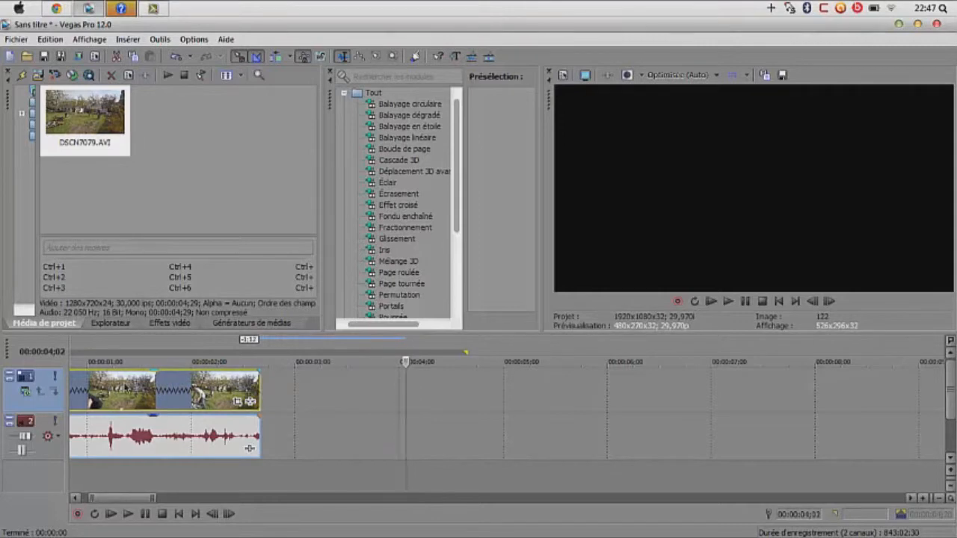
key(space)
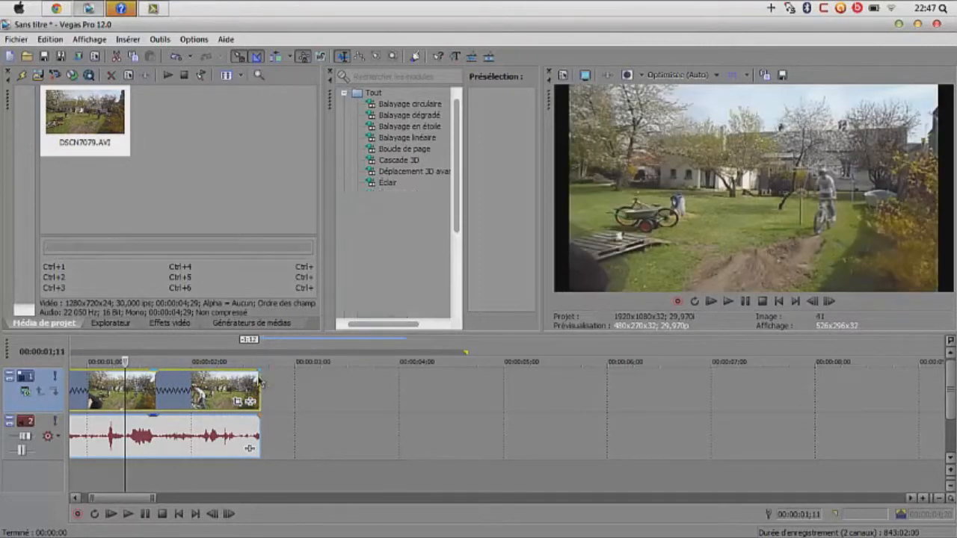
key(ctrl+z)
Move the clip along the timeline to start at about 2;12 and split it at 00:00:03;07
drag(394, 448, 585, 448)
drag(472, 405, 533, 402)
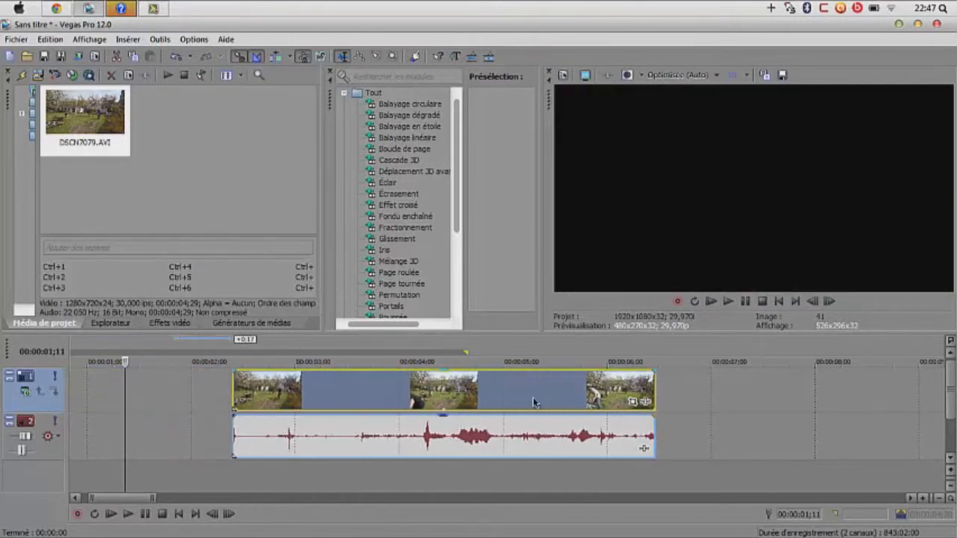
click(342, 402)
drag(341, 401, 319, 409)
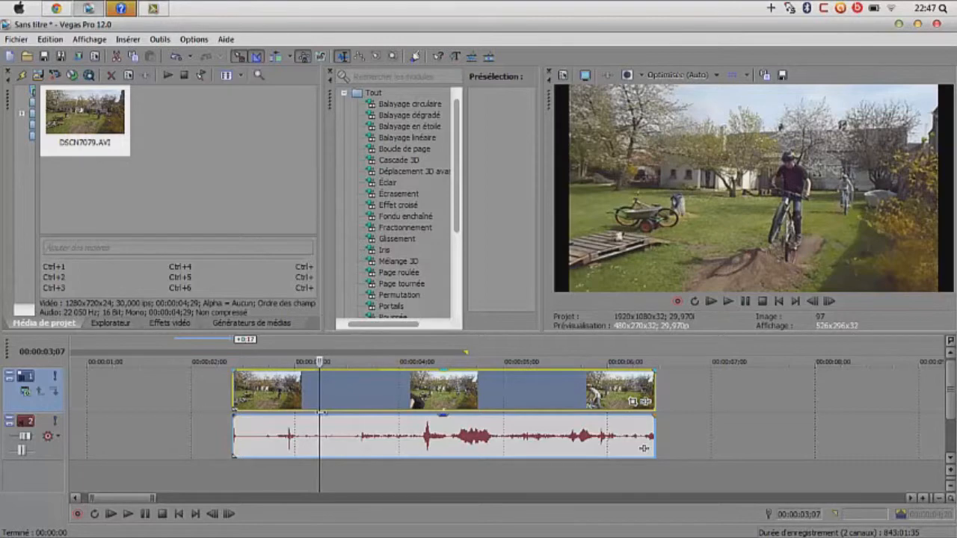
key(s)
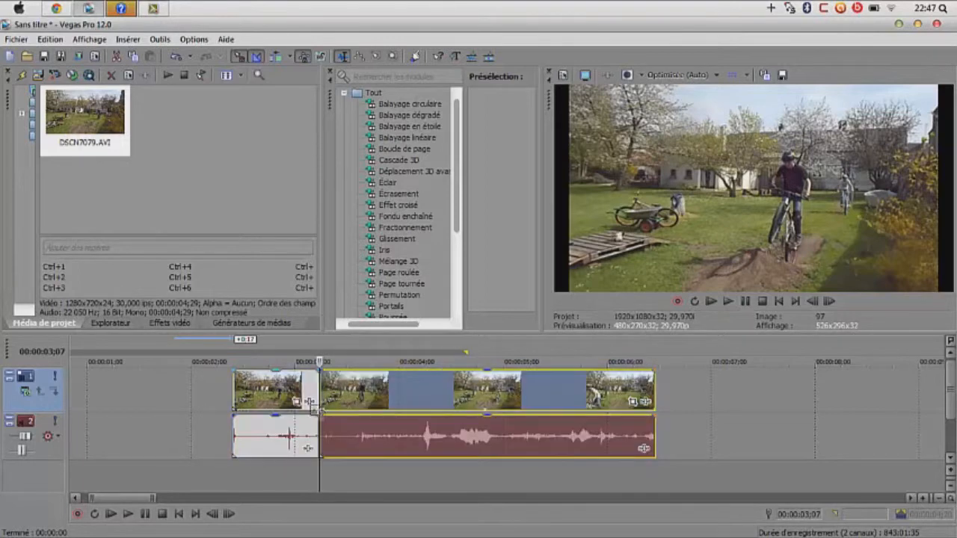
click(305, 402)
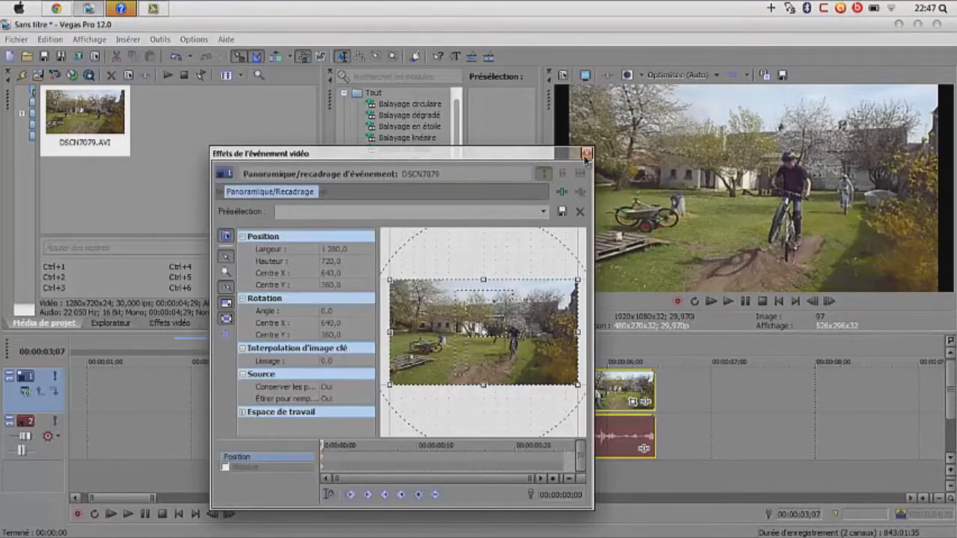
click(586, 153)
Select the individual pieces, place the cursor at 00:00:03;28 and split the longer piece there
key(space)
click(271, 393)
click(340, 388)
click(291, 393)
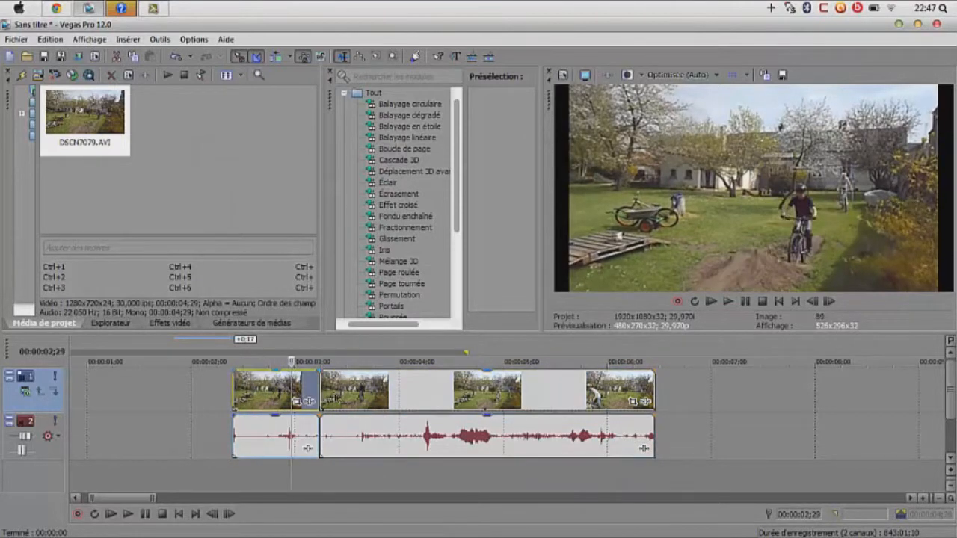
click(317, 390)
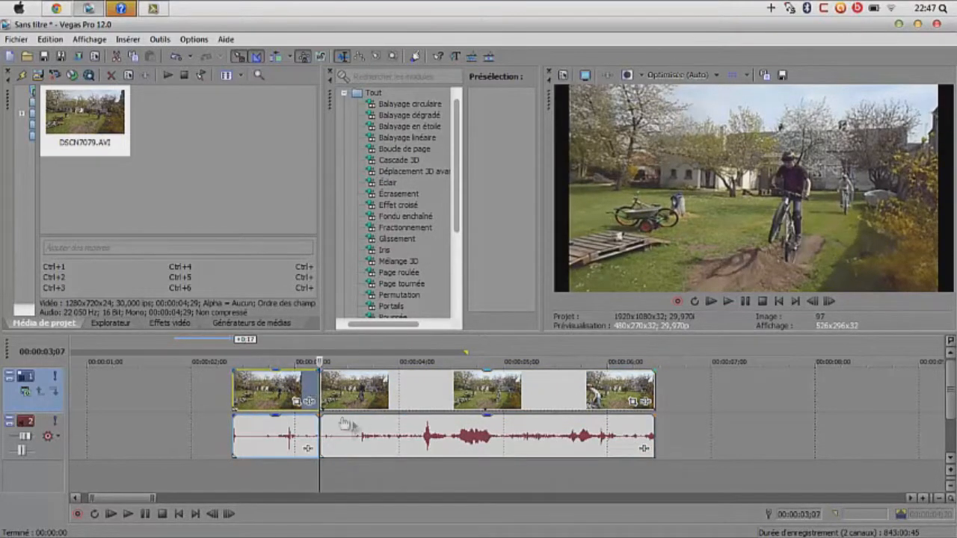
drag(319, 482, 394, 477)
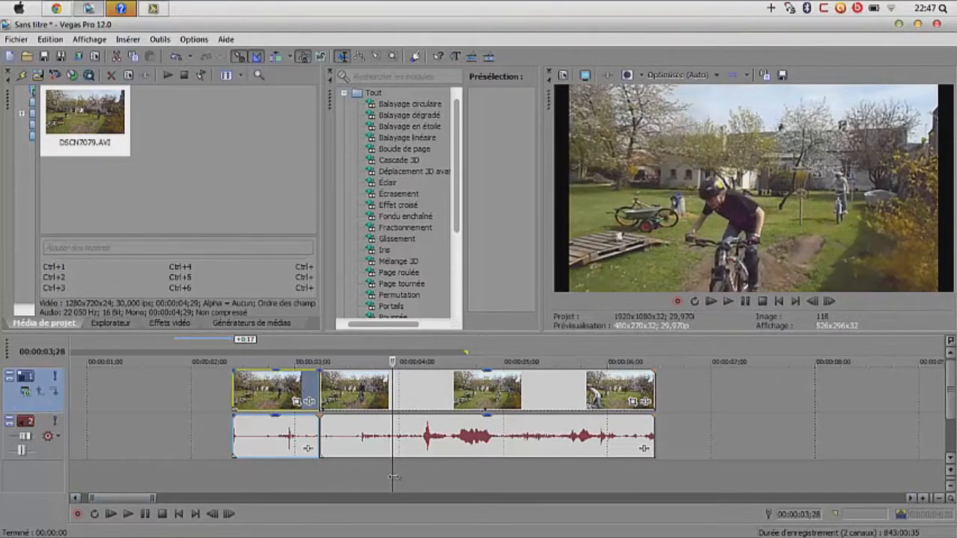
click(392, 390)
key(s)
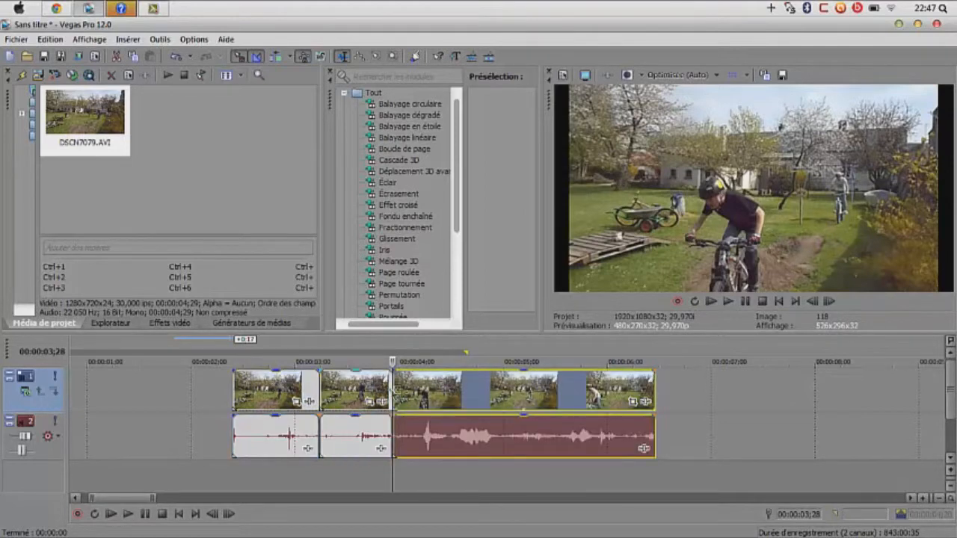
Move the outer pieces away from the middle one and slow the middle piece by stretching its end about 23 frames
click(409, 394)
drag(410, 396, 583, 401)
drag(257, 417, 206, 416)
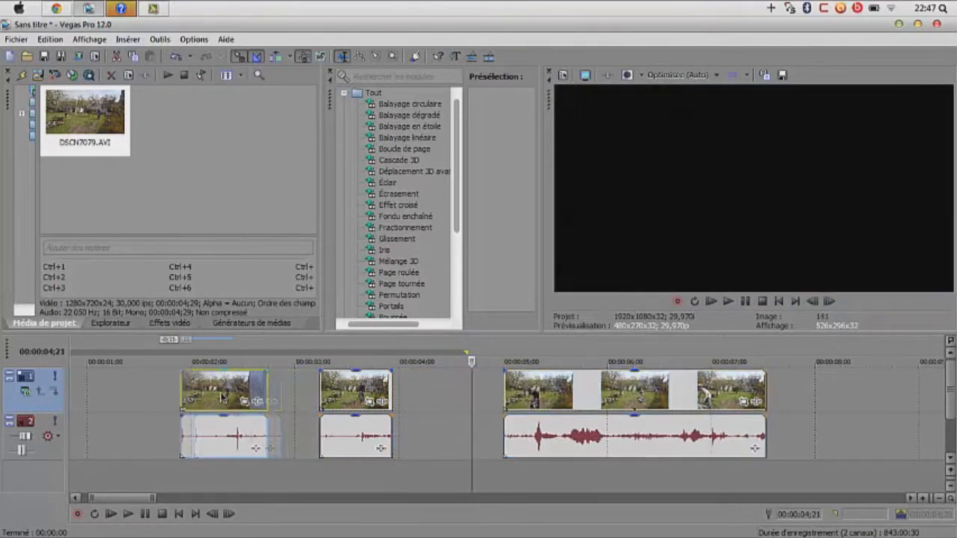
click(391, 394)
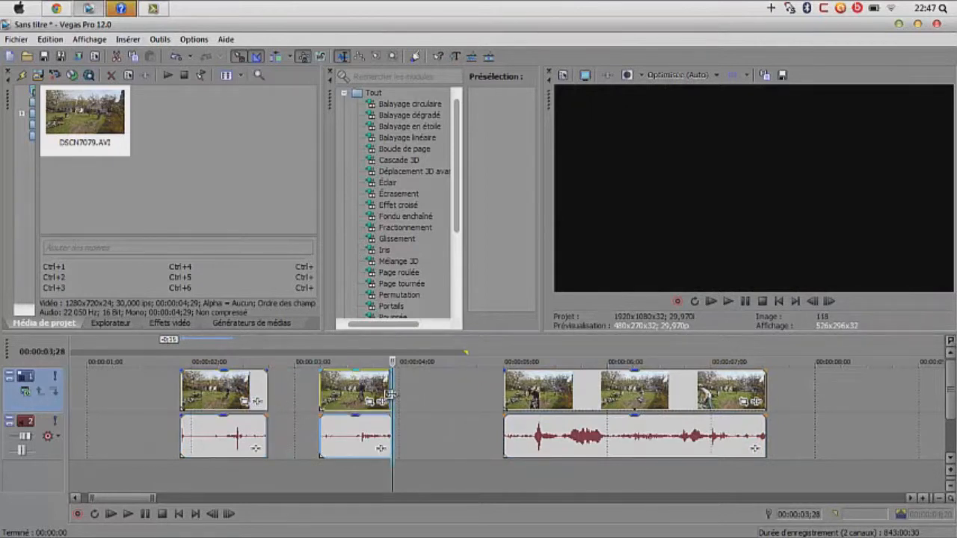
drag(390, 394, 471, 393)
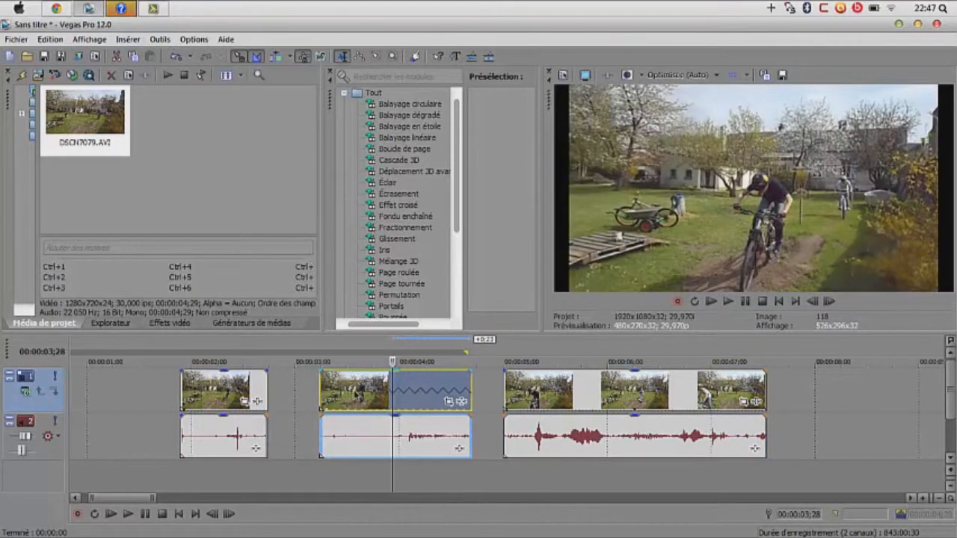
Place the three pieces end to end again and play across the slowed middle piece
drag(358, 395, 307, 397)
drag(533, 389, 450, 398)
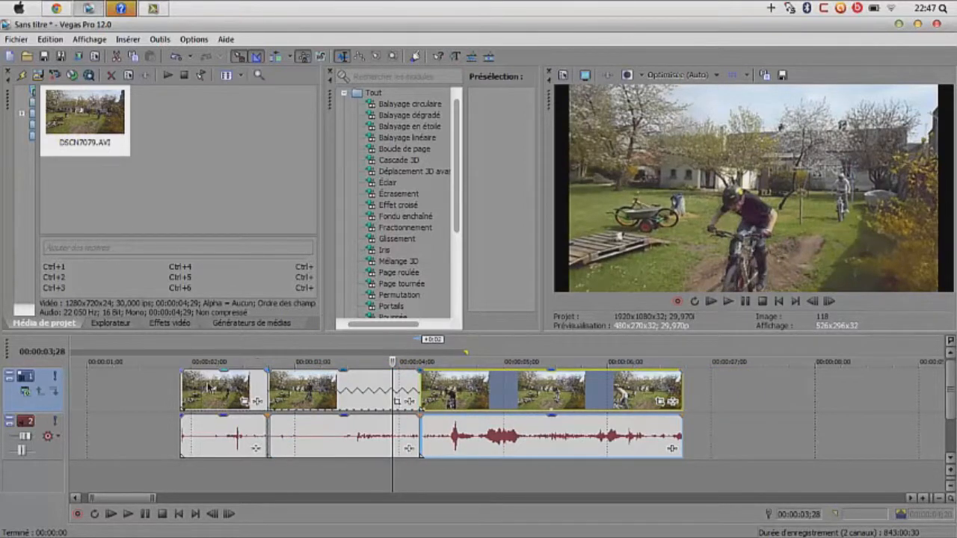
click(253, 396)
key(space)
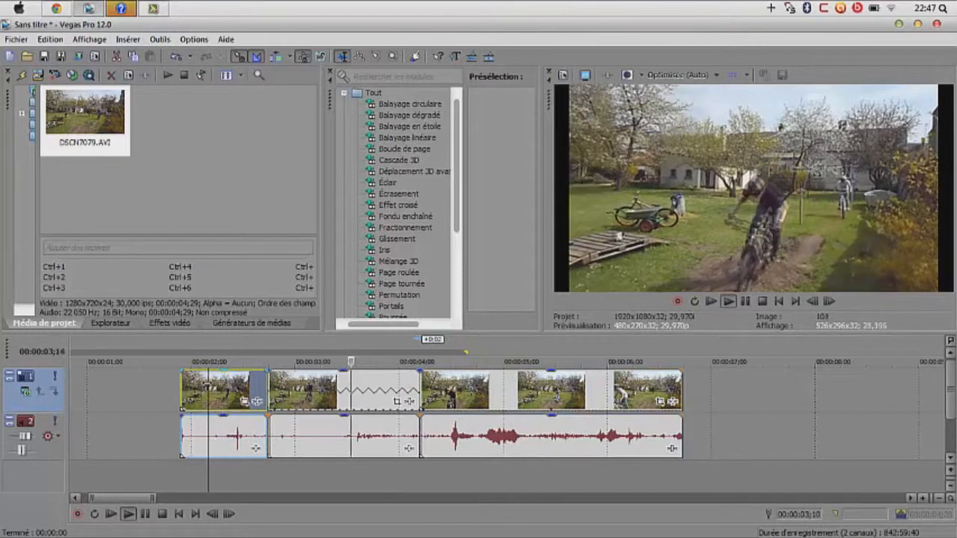
key(space)
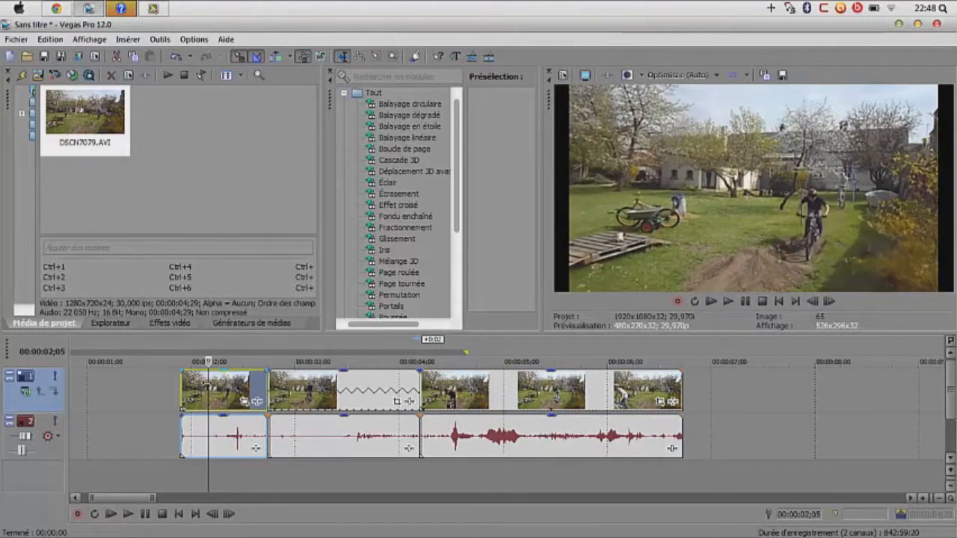
Shift the third piece about 20 frames later, stretch the slowed middle piece to meet it, and play the result
drag(420, 401, 491, 401)
click(417, 401)
drag(418, 401, 488, 401)
click(236, 381)
drag(572, 384, 572, 384)
click(227, 382)
key(space)
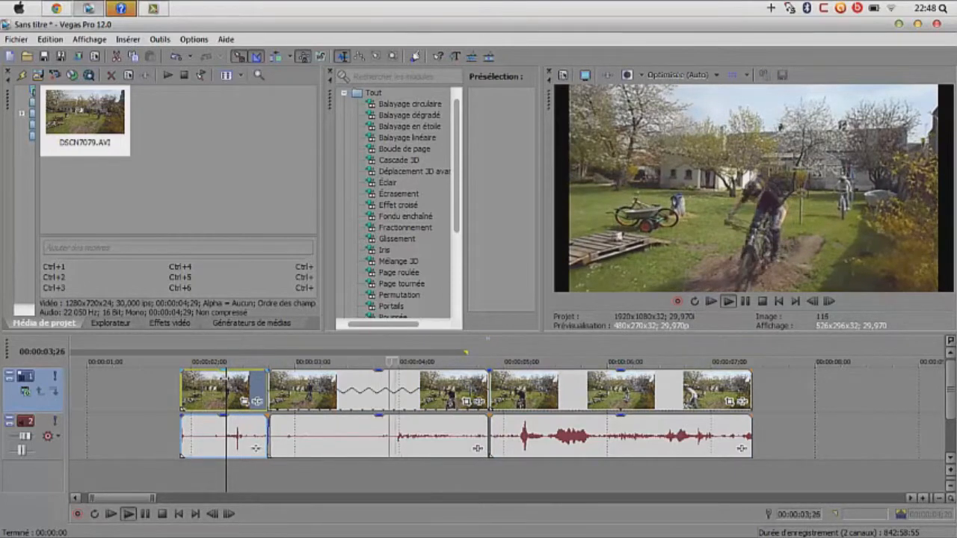
key(space)
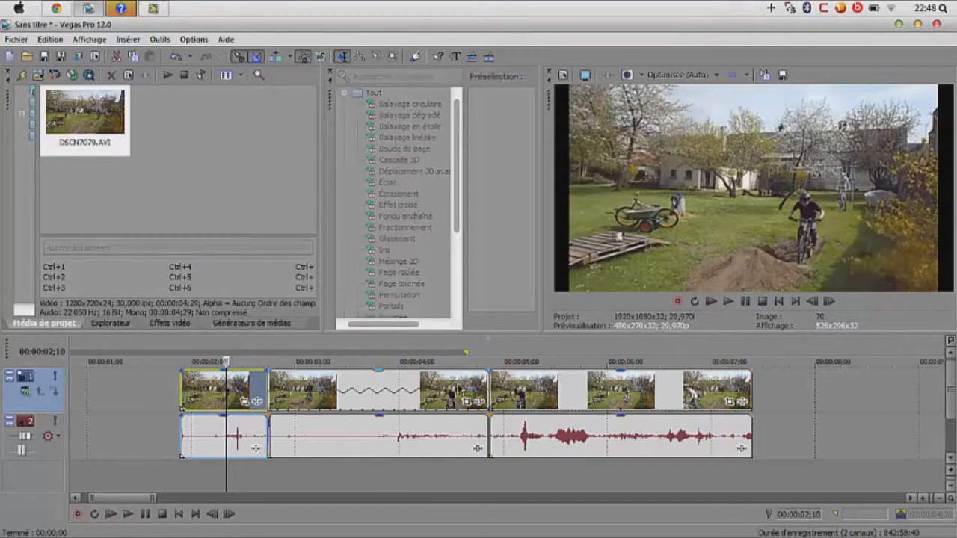
Undo the middle piece's time stretches and the moves of the separated pieces
key(ctrl+z)
key(ctrl+z)
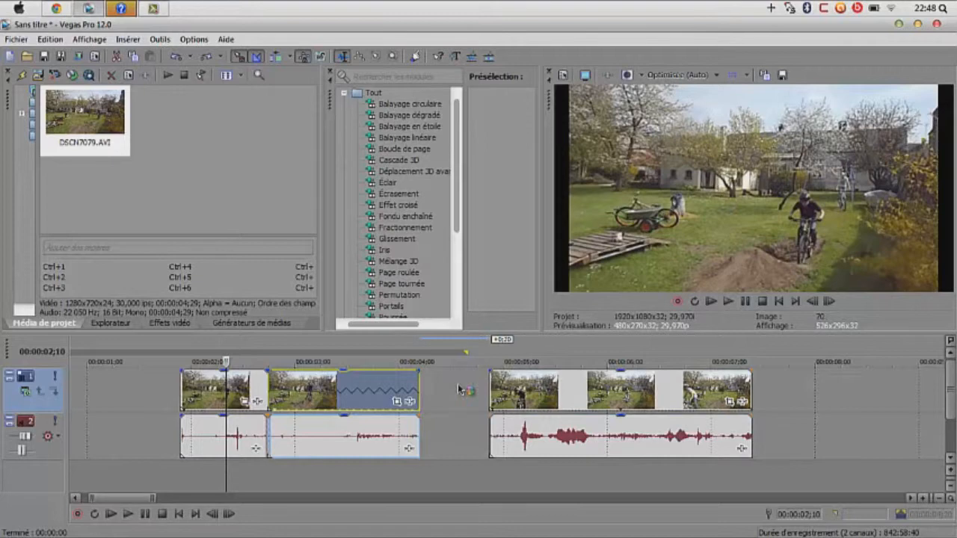
key(ctrl+z)
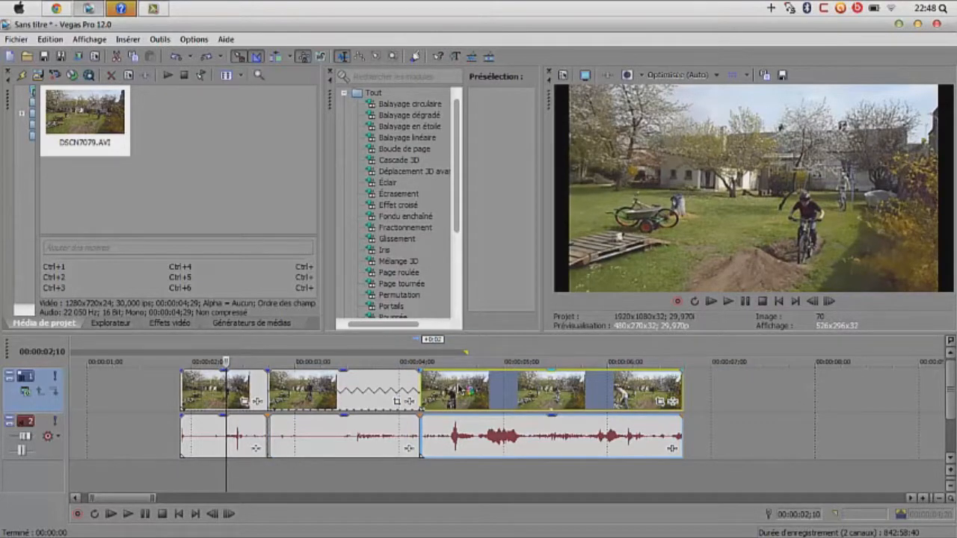
key(ctrl+z)
key(ctrl+z)
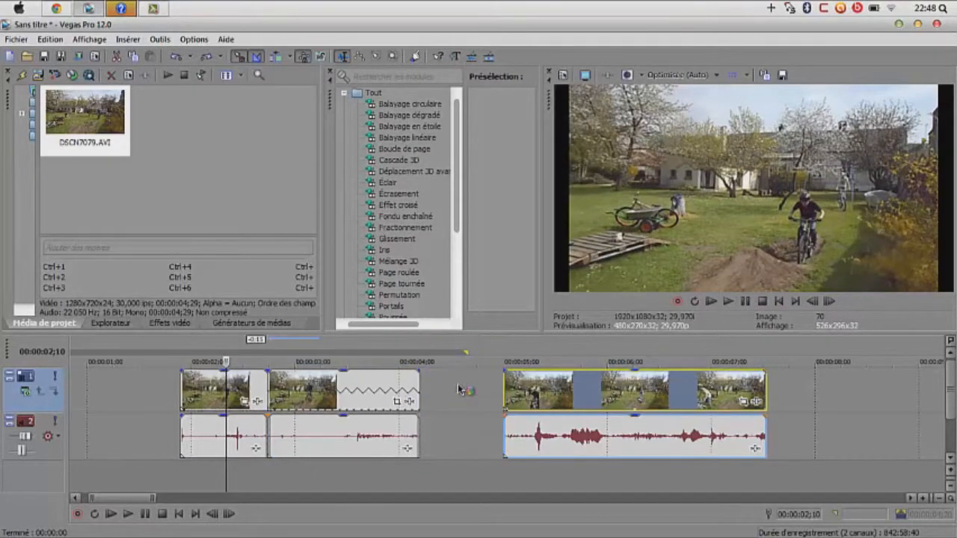
key(ctrl+z)
key(ctrl+z)
key(ctrl+z)
key(ctrl+z)
Delete the first and middle pieces from the timeline, keeping only the last piece starting at 00:00:03;28
drag(514, 383, 404, 384)
drag(257, 391, 291, 391)
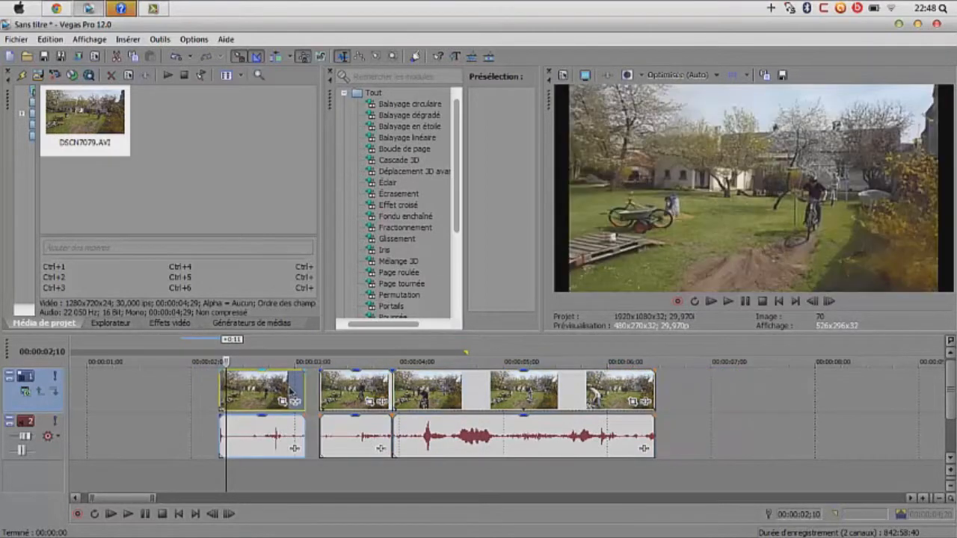
key(Delete)
click(318, 384)
key(Delete)
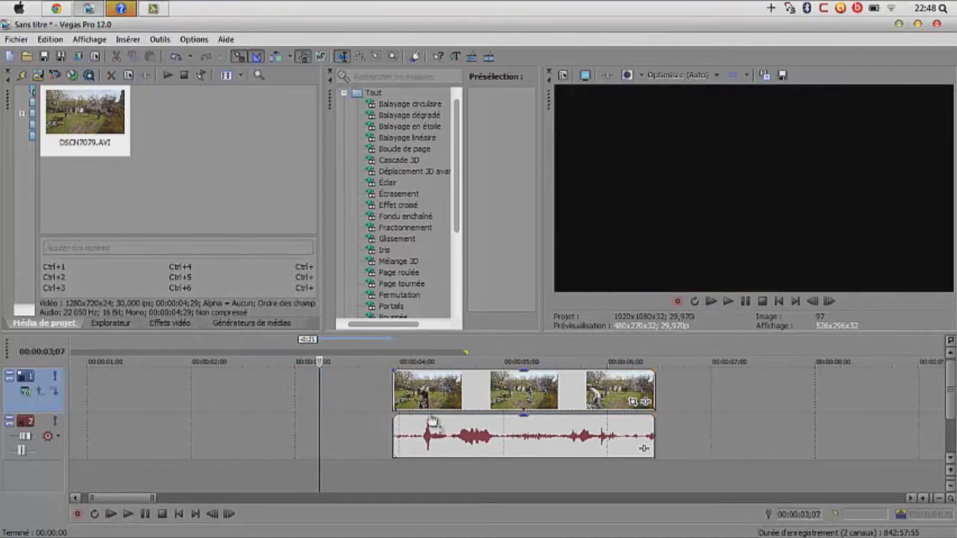
Import DSCN7079.AVI into the project media once more and select its thumbnail
click(37, 75)
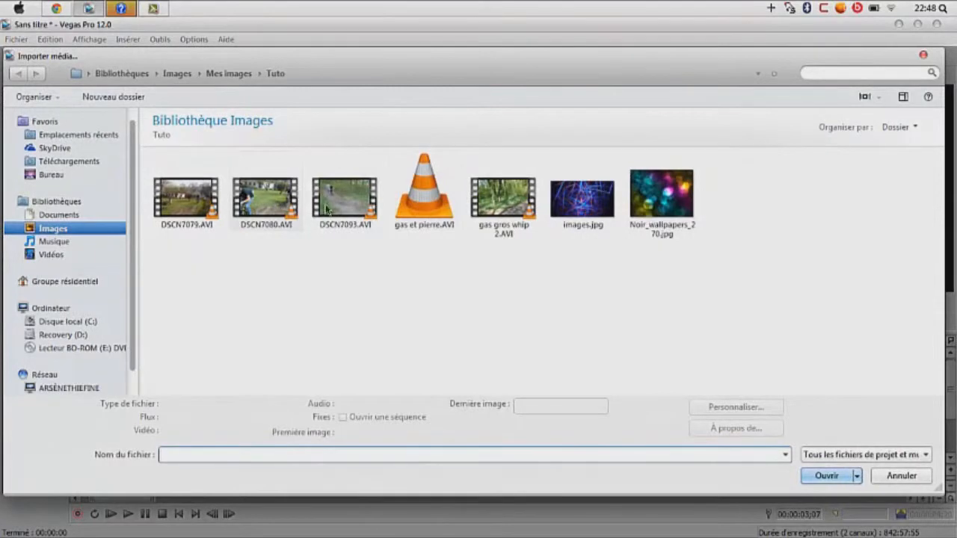
click(360, 207)
click(220, 198)
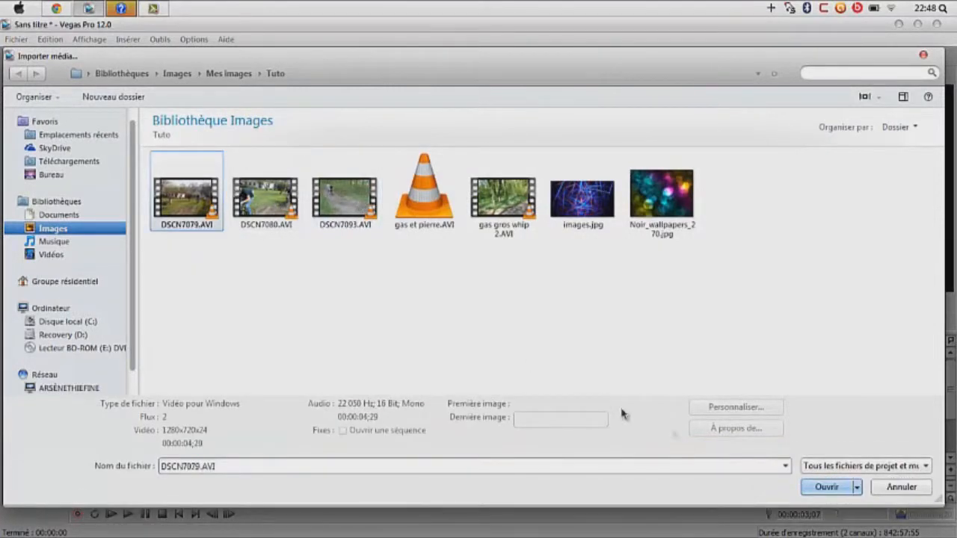
click(824, 489)
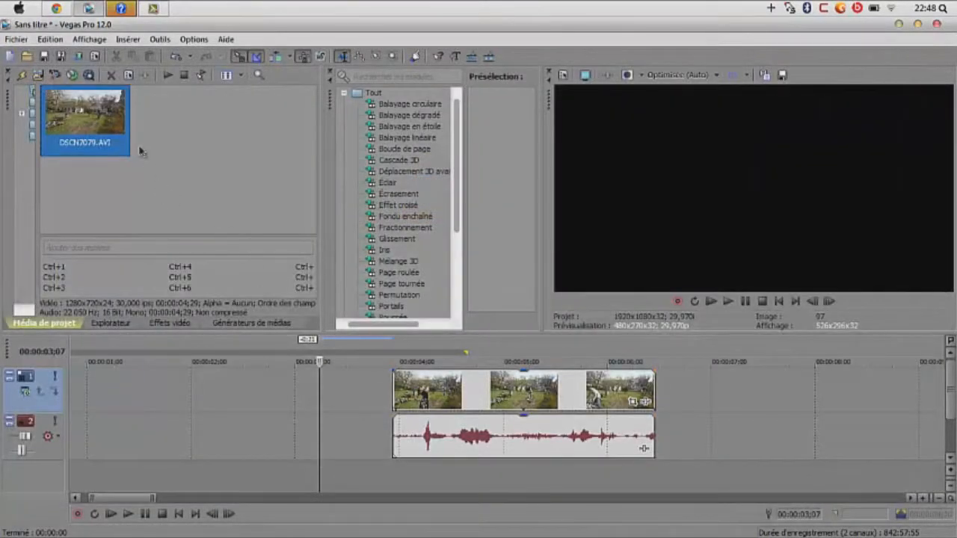
click(144, 173)
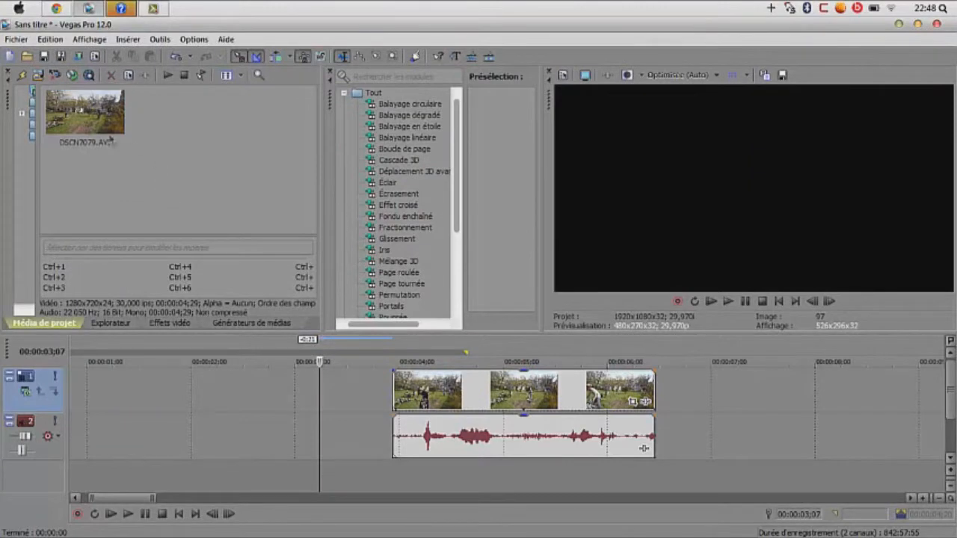
click(85, 129)
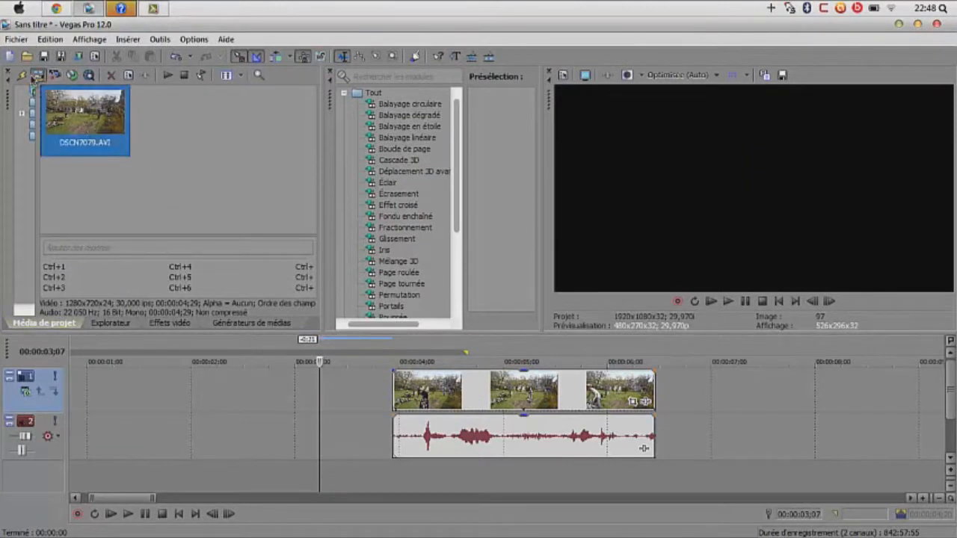
Import DSCN7080.AVI from the Tuto folder into the project media
click(36, 76)
click(265, 196)
click(822, 490)
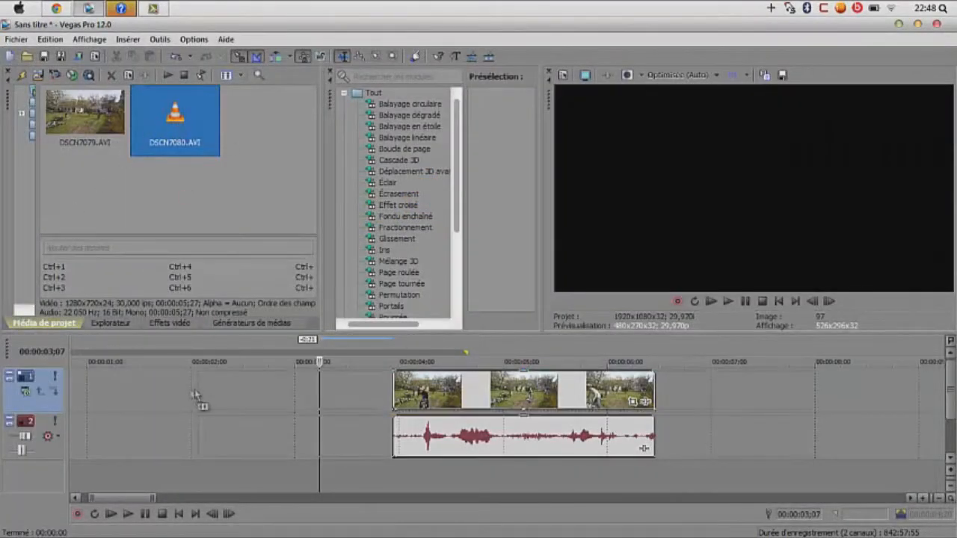
Place DSCN7080.AVI on the timeline, move the existing clip about 2;16 earlier, and butt the new clip against its end
drag(234, 445, 694, 459)
drag(572, 406, 302, 381)
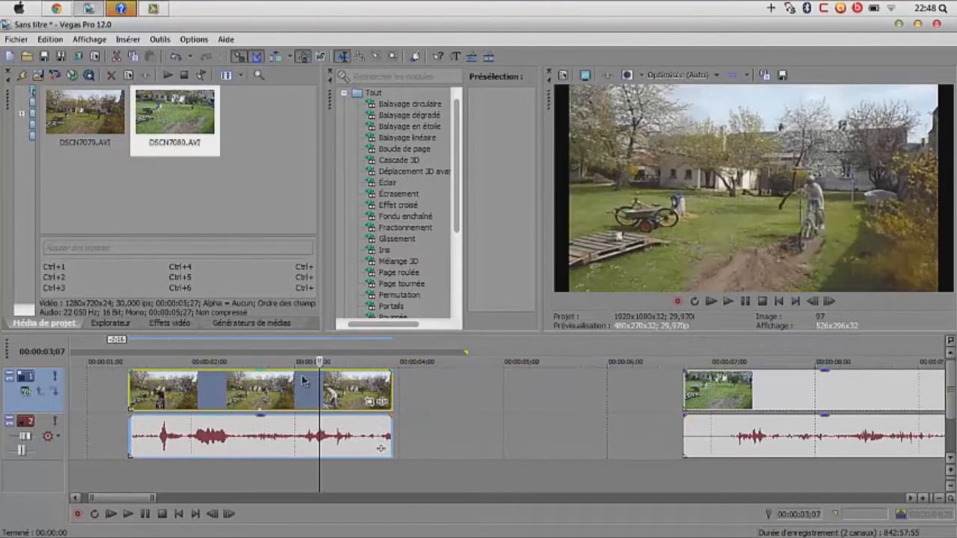
drag(704, 389, 414, 381)
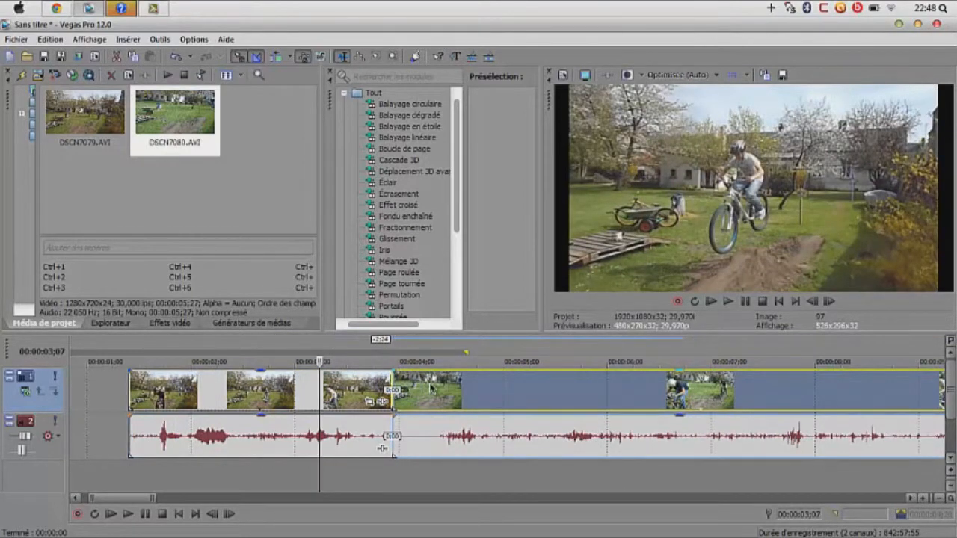
Overlap the second clip onto the end of the first to form a 21-frame crossfade, and play the transition
drag(430, 387, 394, 394)
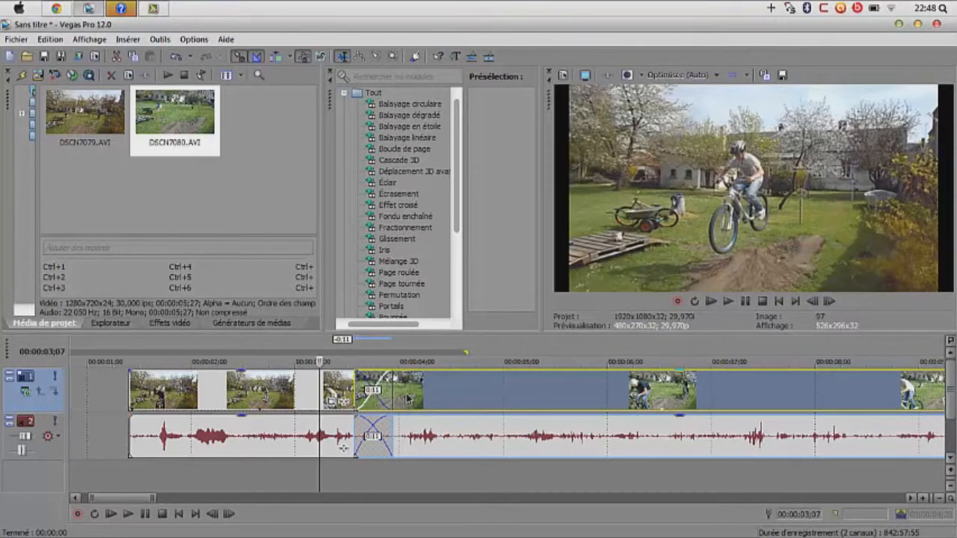
drag(343, 447, 309, 448)
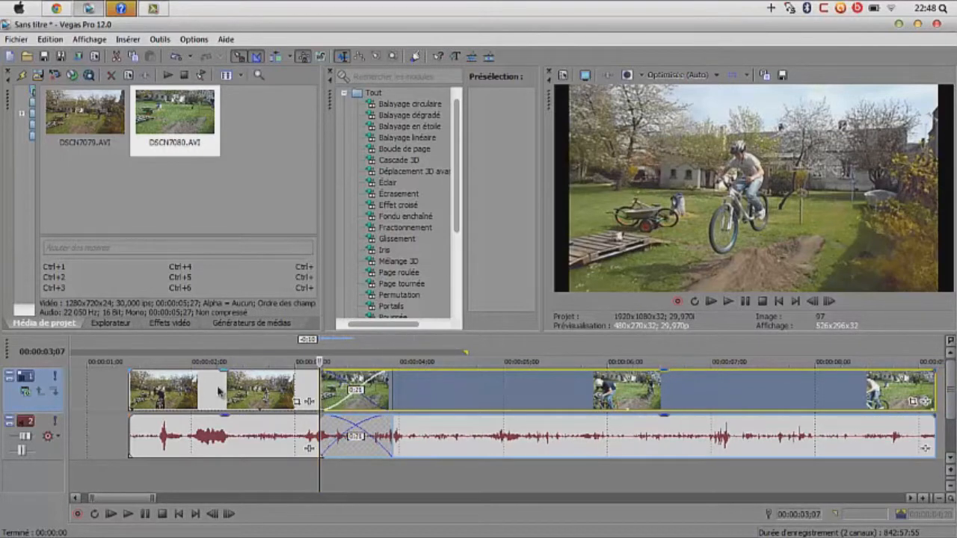
click(218, 390)
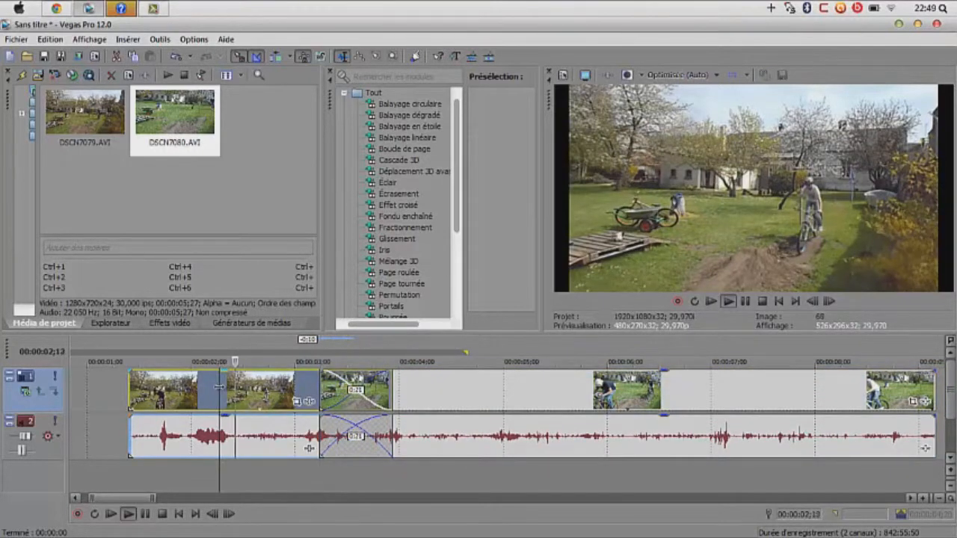
key(space)
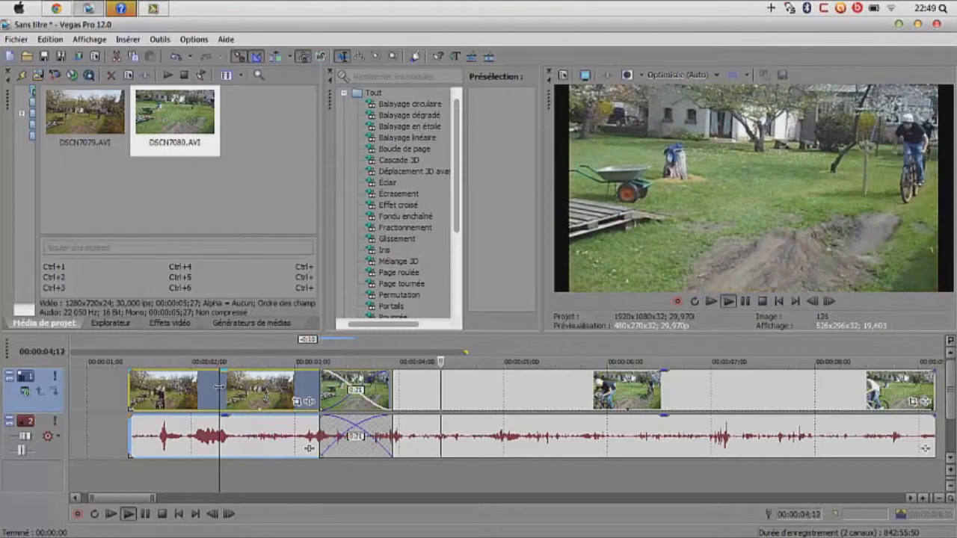
Stop playback, pull the second clip off the crossfade, and shift it about 1;12 past the end of the first clip
key(space)
drag(433, 401, 507, 404)
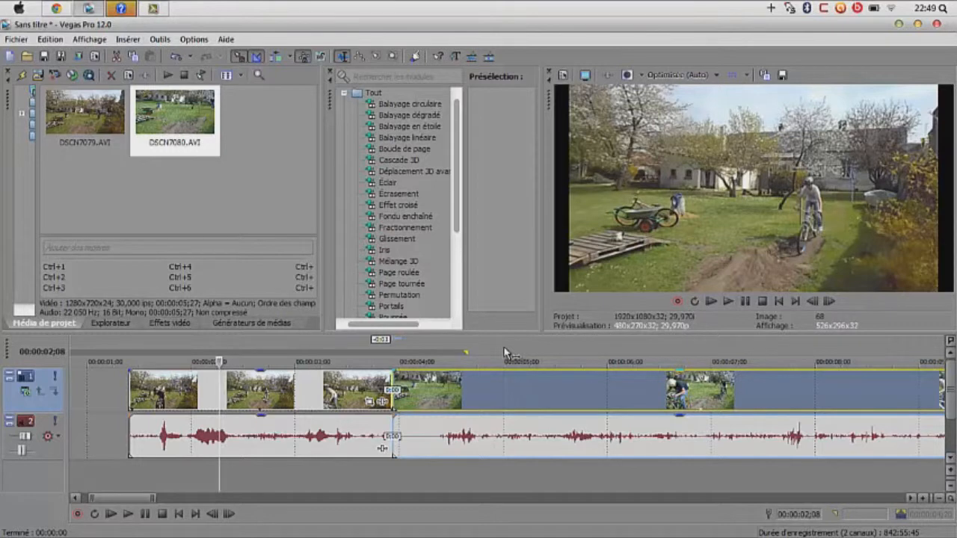
drag(507, 389, 651, 389)
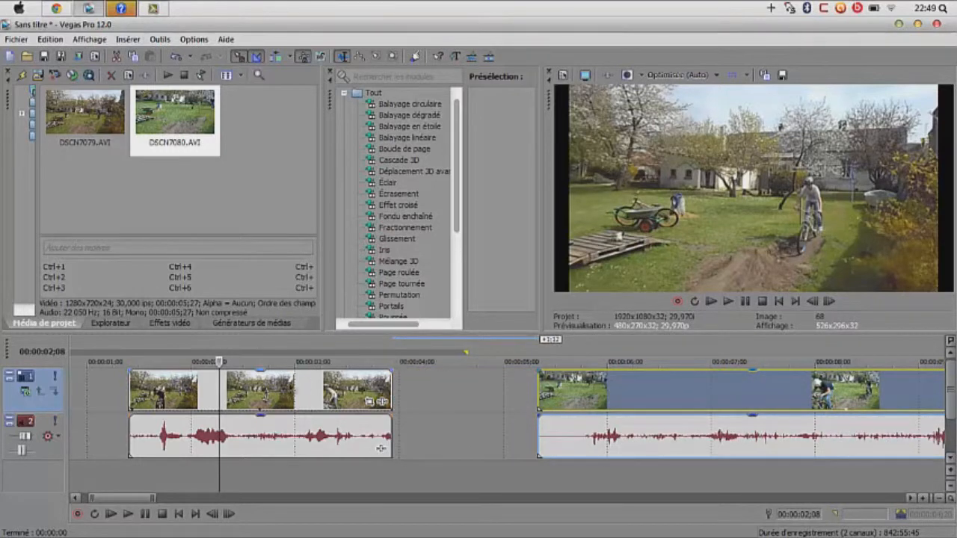
Reverse the first clip on the timeline and play part of it back
click(381, 449)
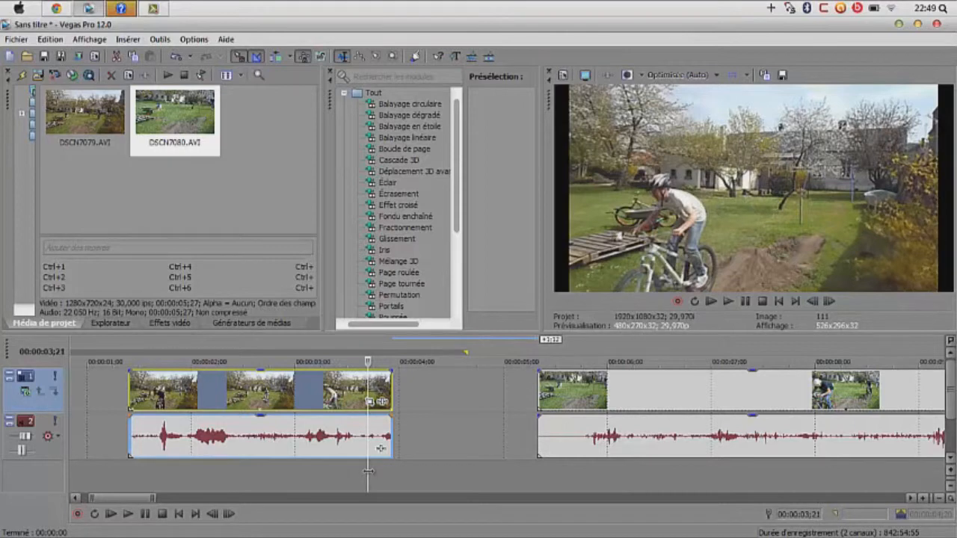
click(243, 465)
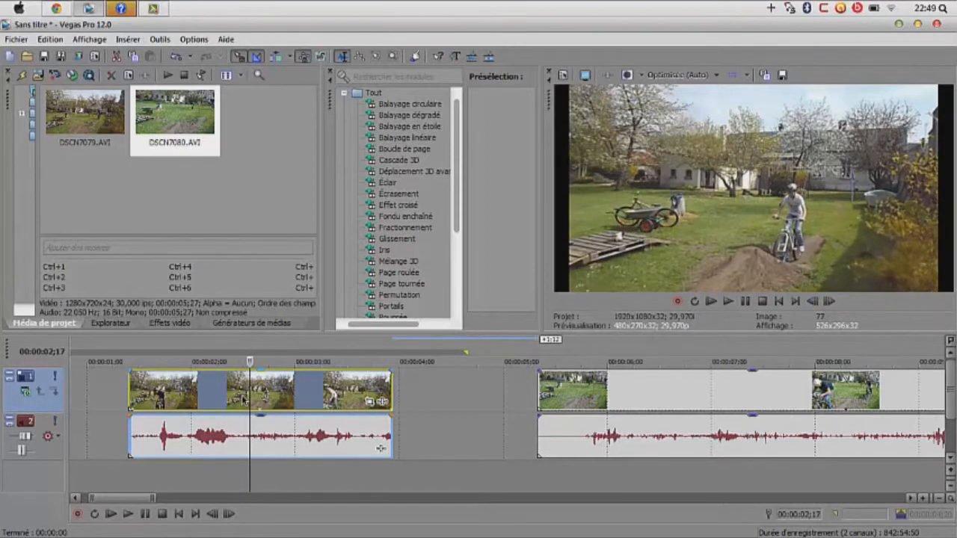
right_click(243, 400)
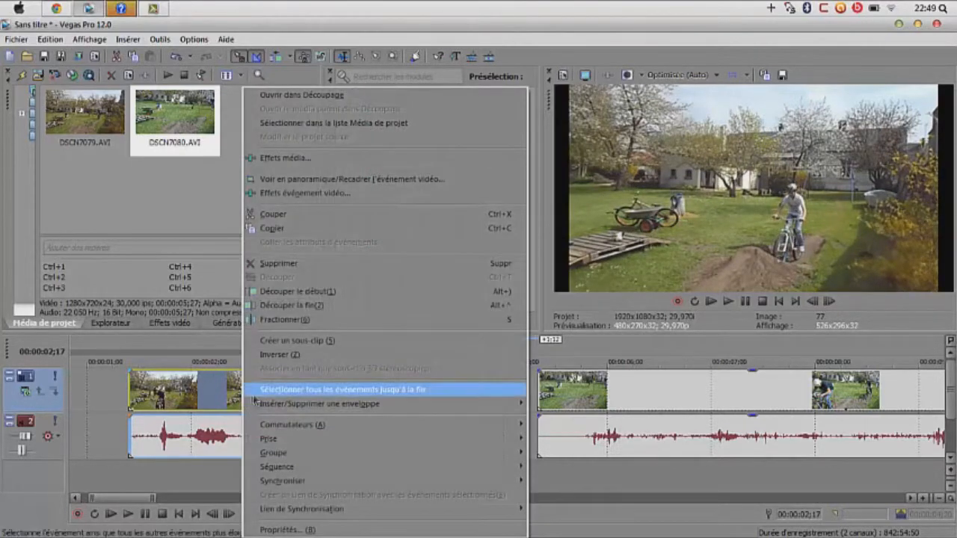
click(282, 357)
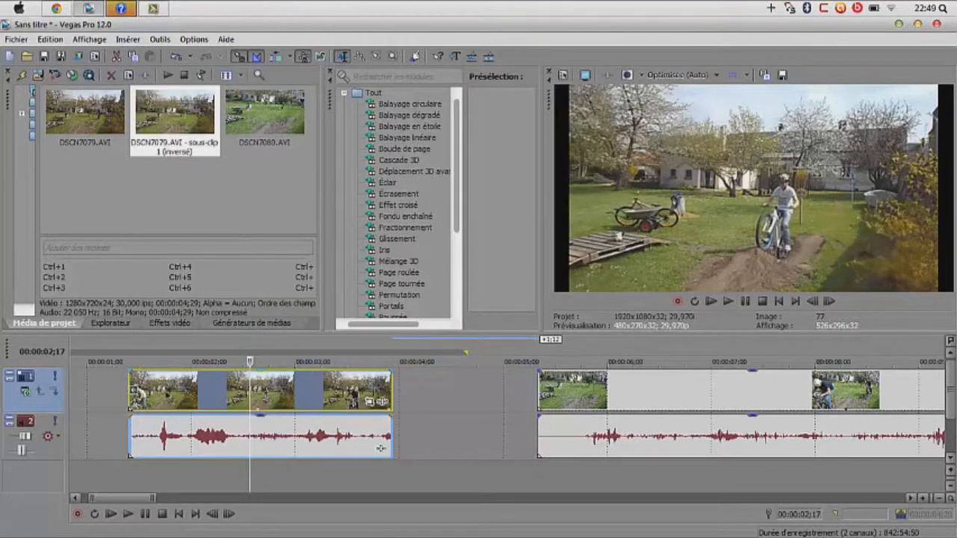
click(163, 390)
key(space)
key(space)
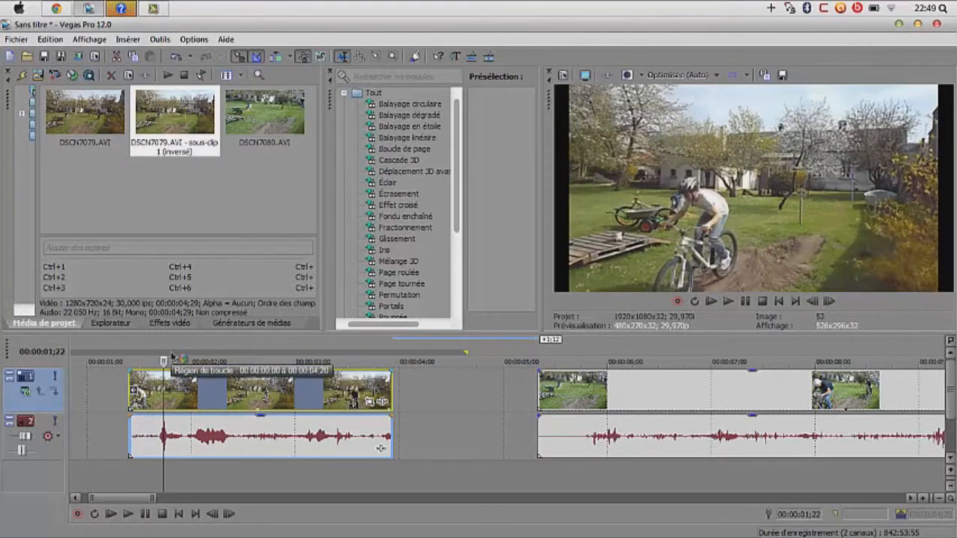
Undo the clip reversal and move the second clip about 1;12 earlier, butting it against the end of the first clip
key(ctrl+z)
click(388, 392)
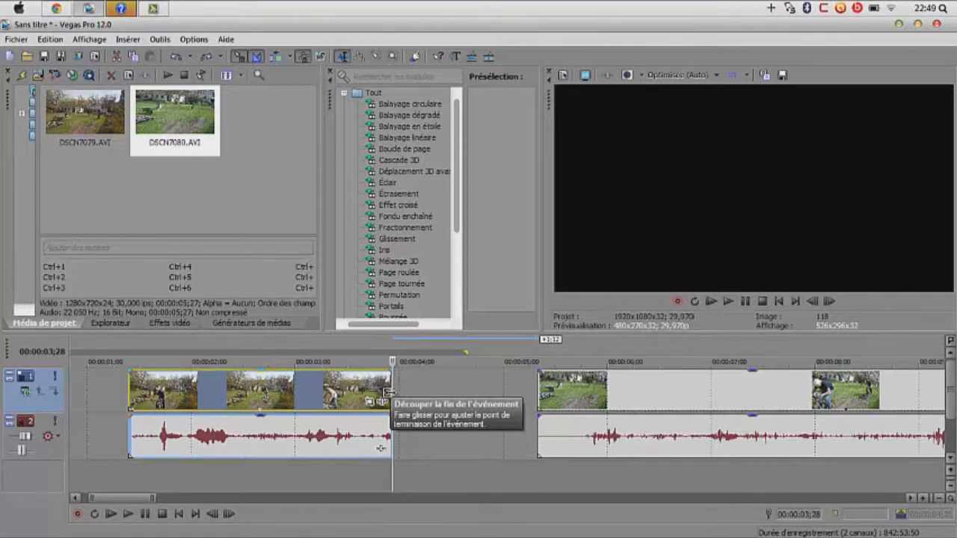
drag(596, 389, 452, 386)
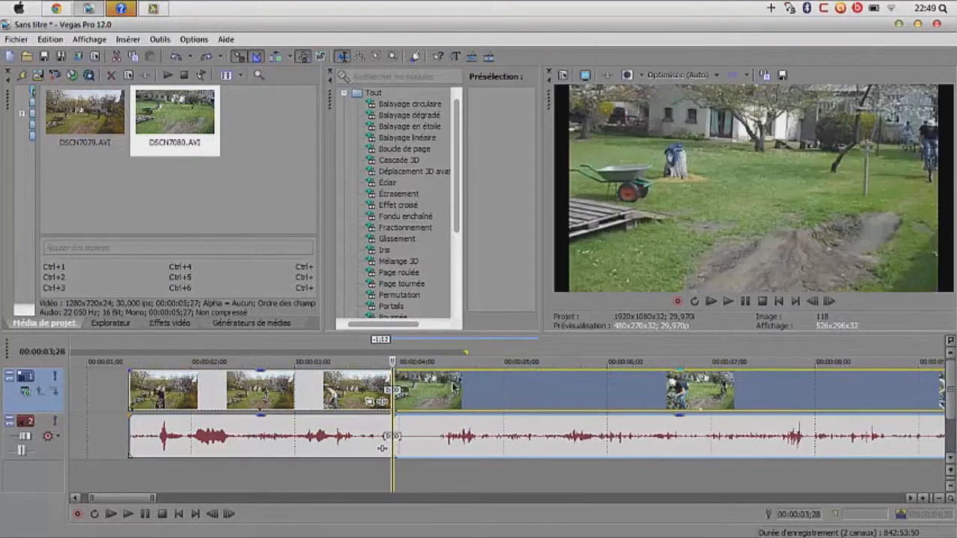
click(431, 494)
Apply the Noir et blanc video effect with the Noir et blanc 100 % preset to the first clip and play the result
click(295, 412)
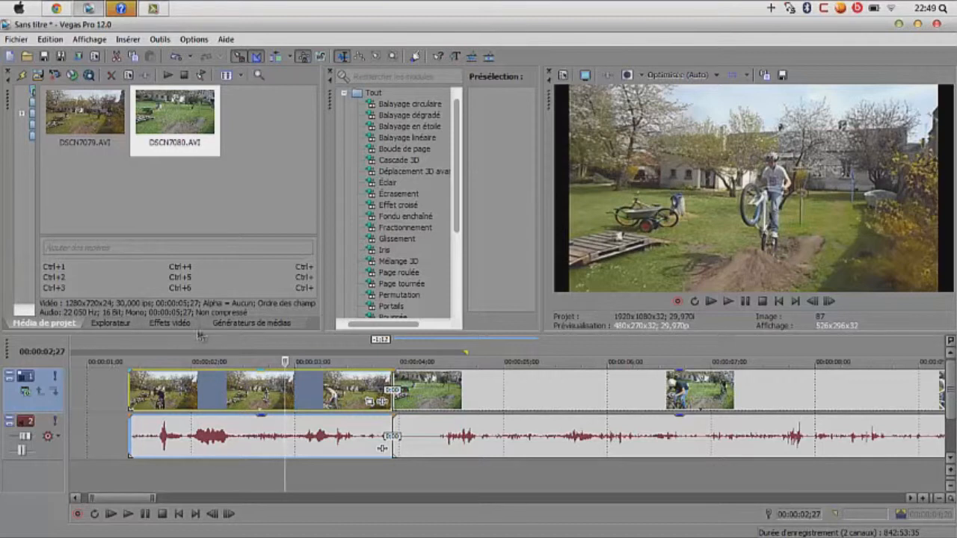
click(170, 323)
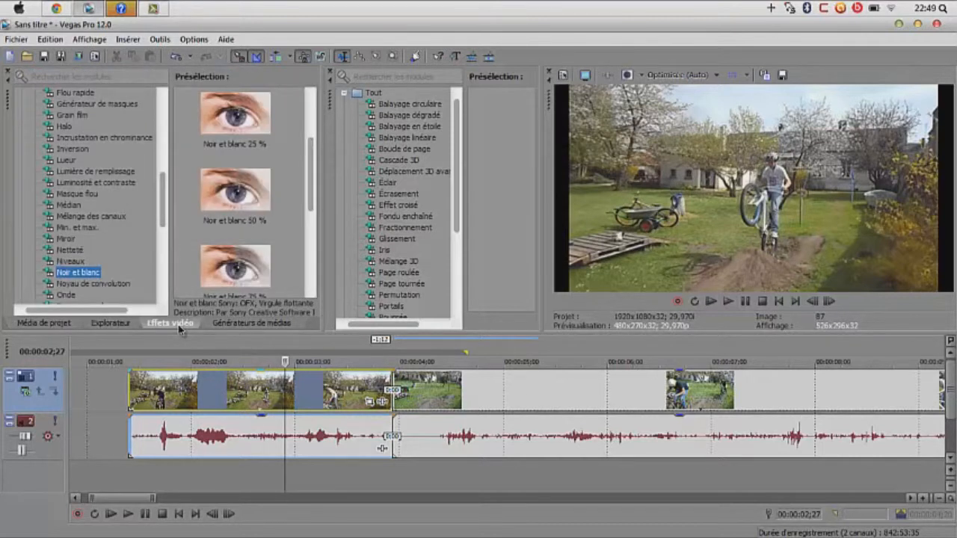
scroll(77, 206, up, 7)
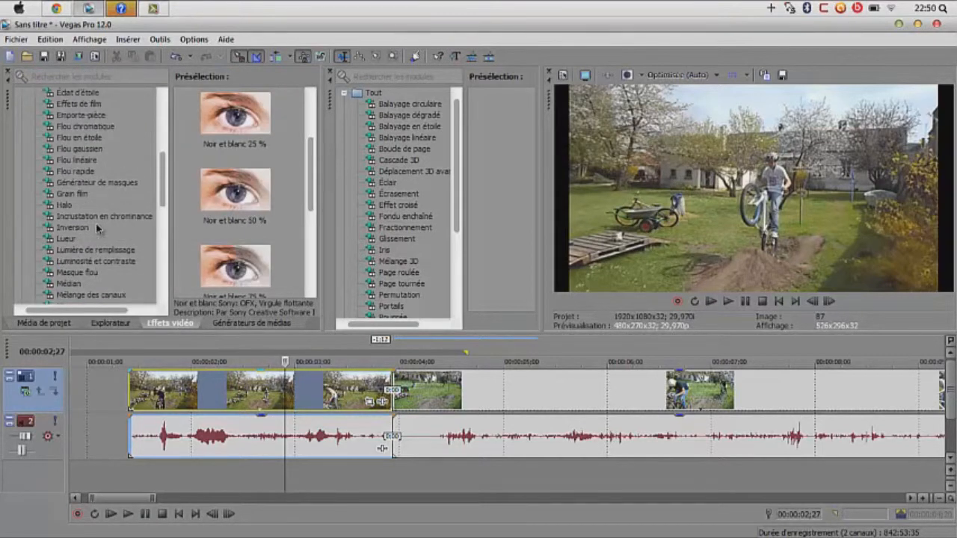
scroll(97, 227, down, 7)
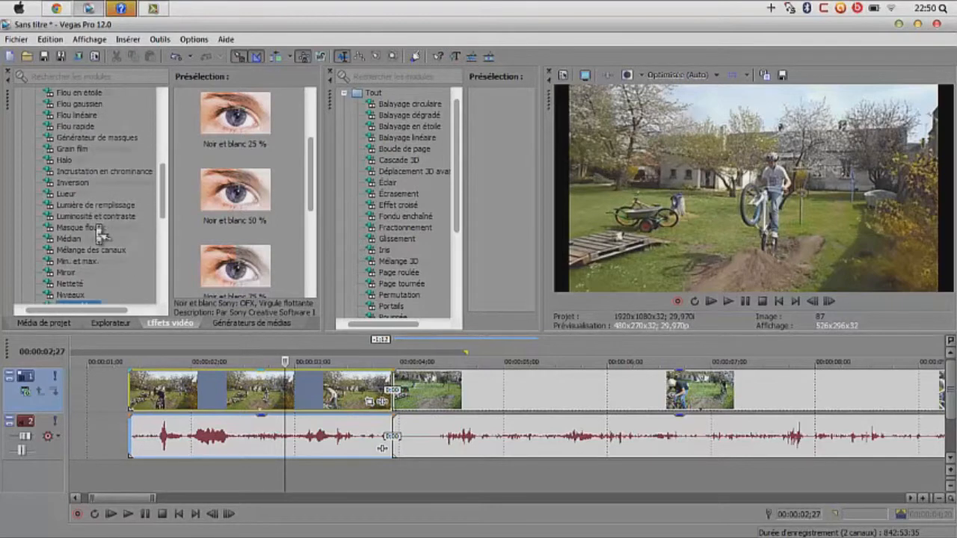
scroll(97, 230, up, 5)
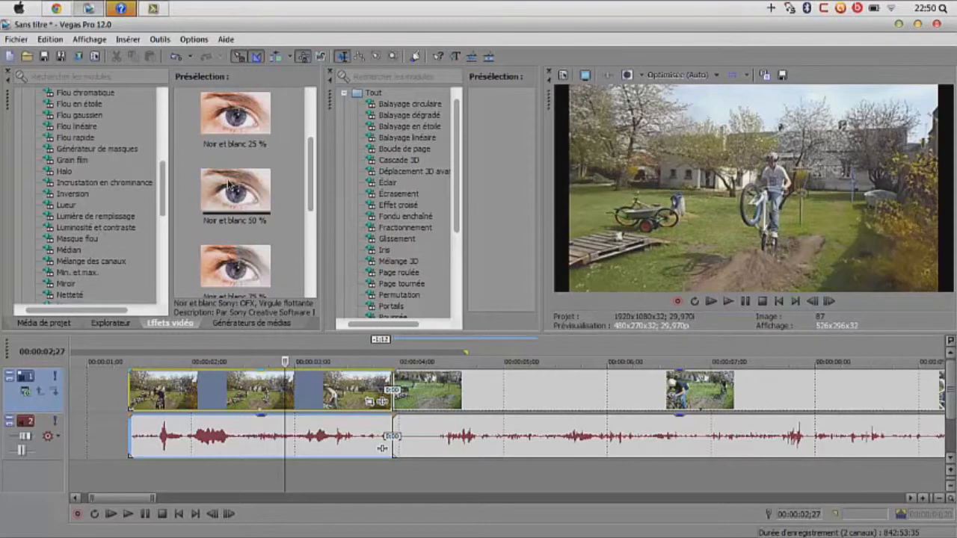
scroll(232, 224, down, 2)
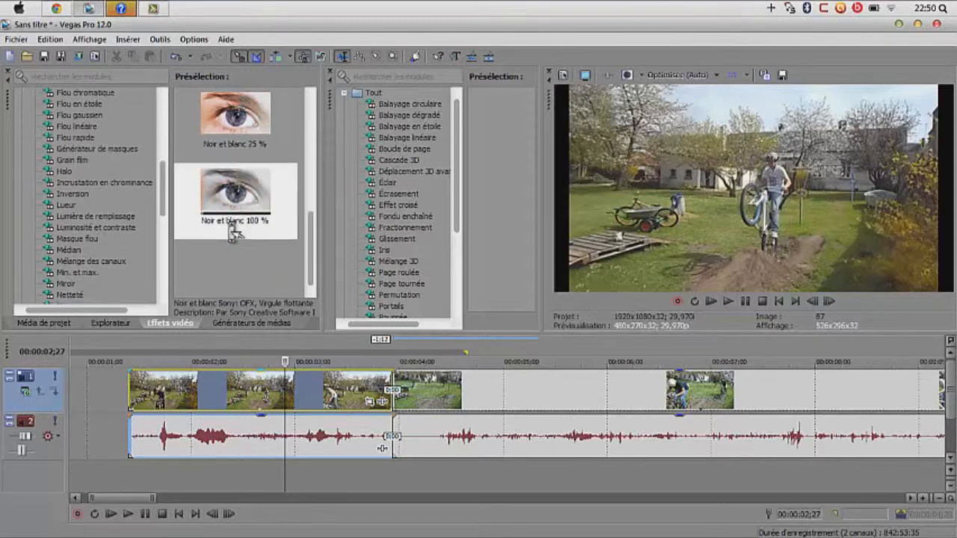
click(239, 218)
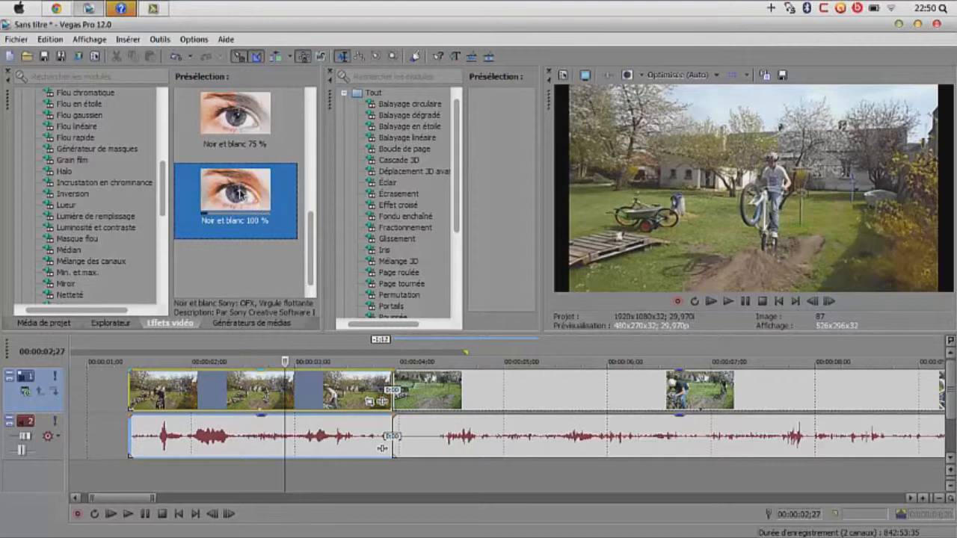
drag(272, 329, 270, 386)
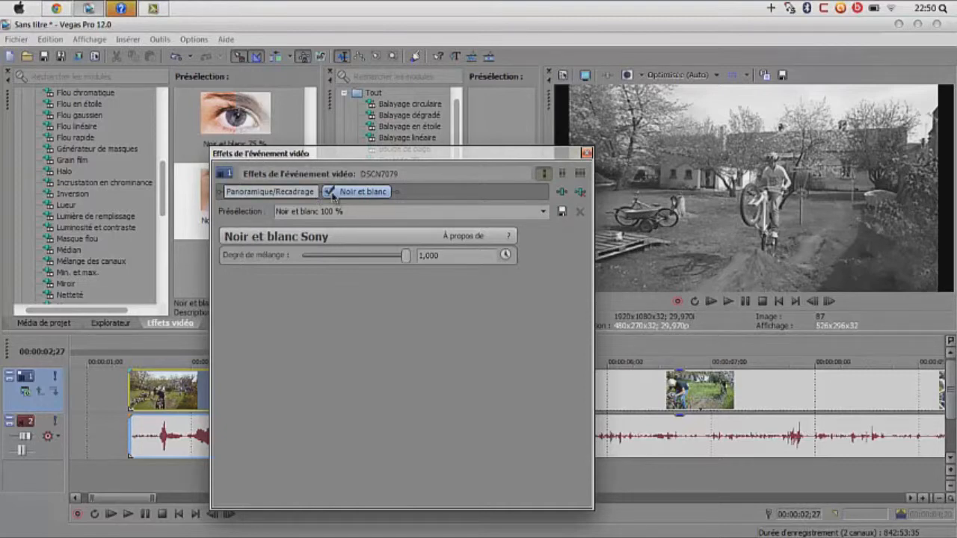
click(587, 153)
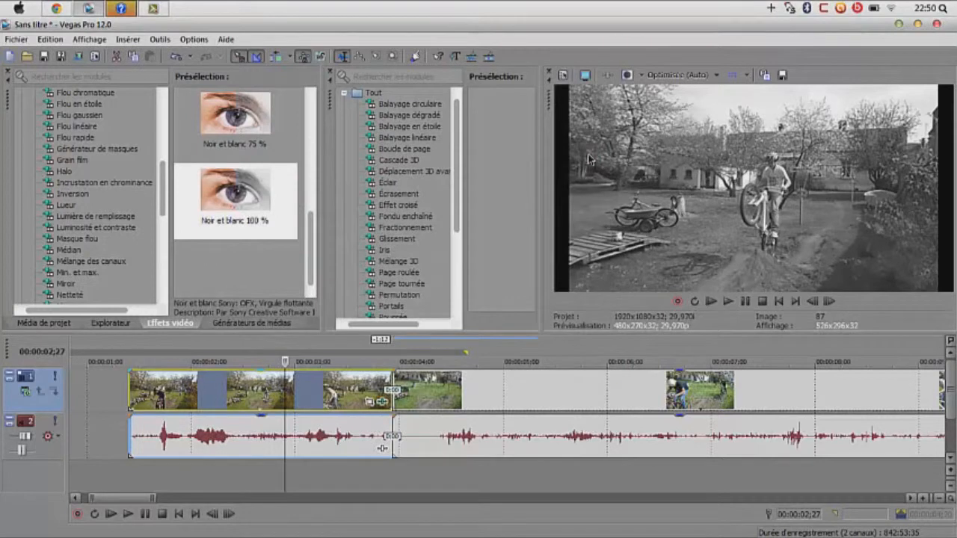
key(space)
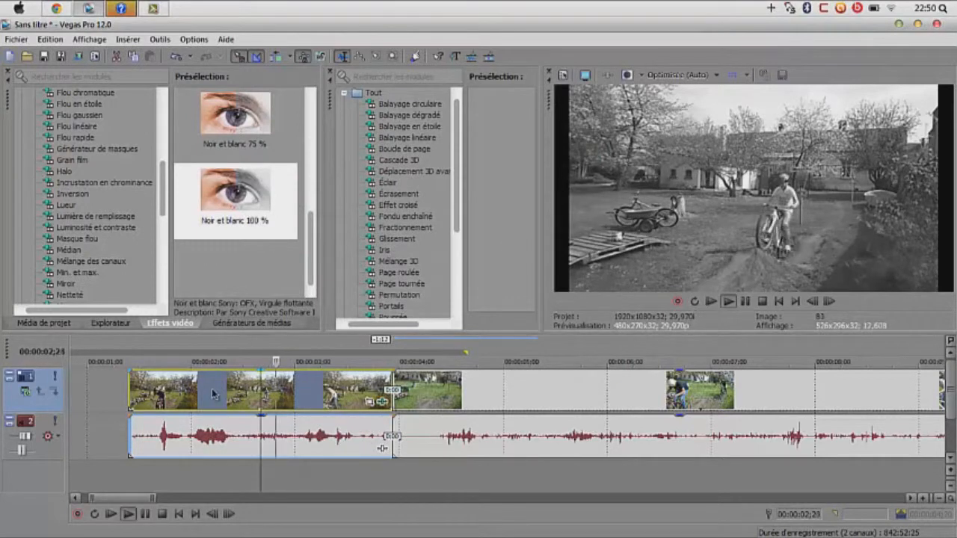
key(space)
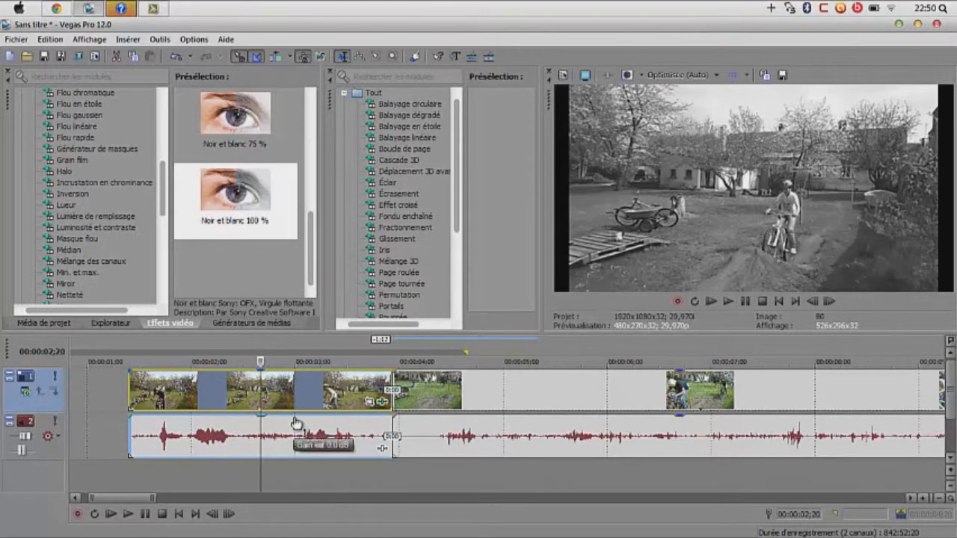
Try the first preset of the Cascade 3D transition at the cut between the two clips
drag(261, 478, 294, 478)
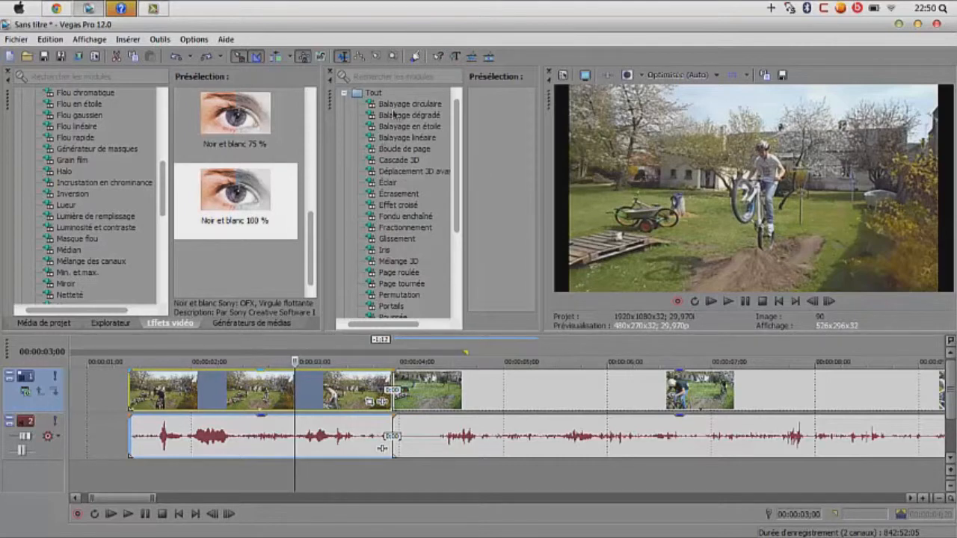
click(395, 389)
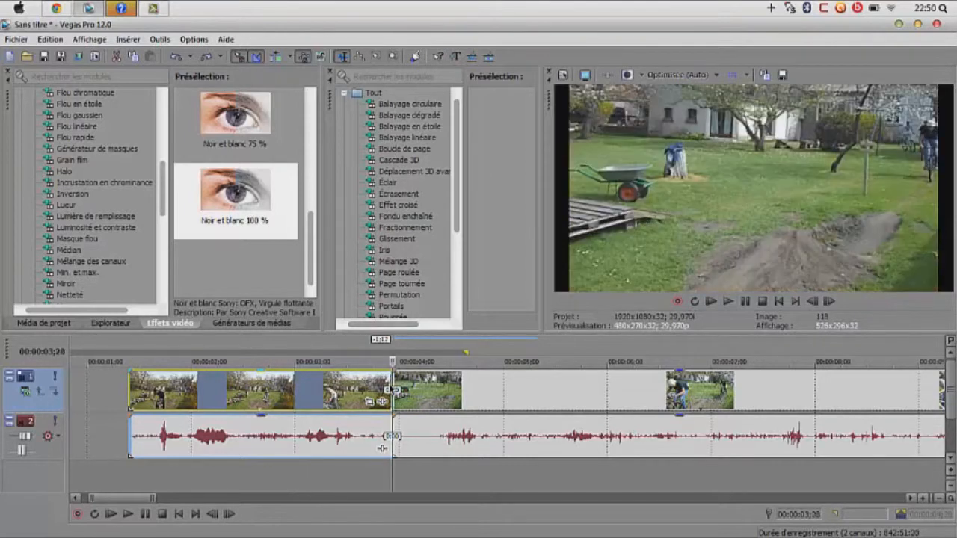
click(404, 160)
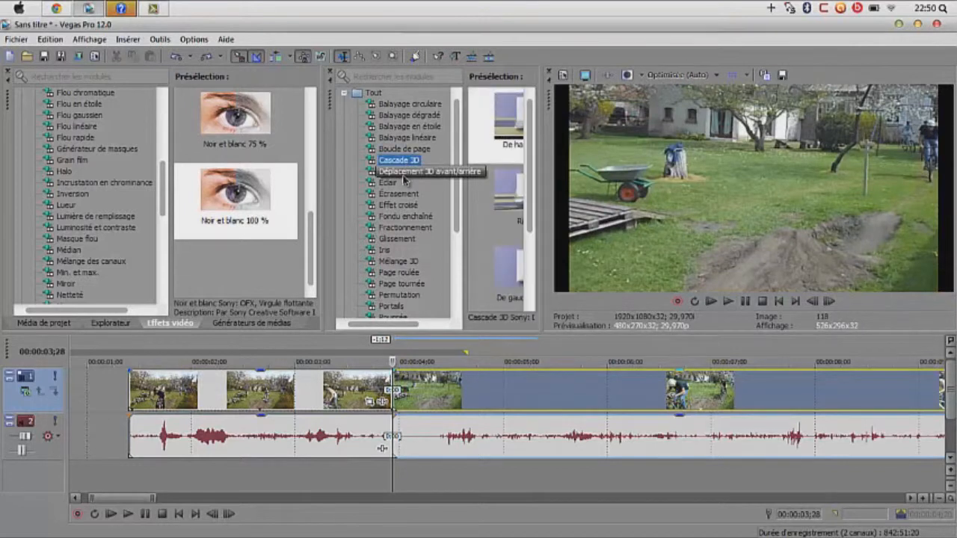
click(515, 125)
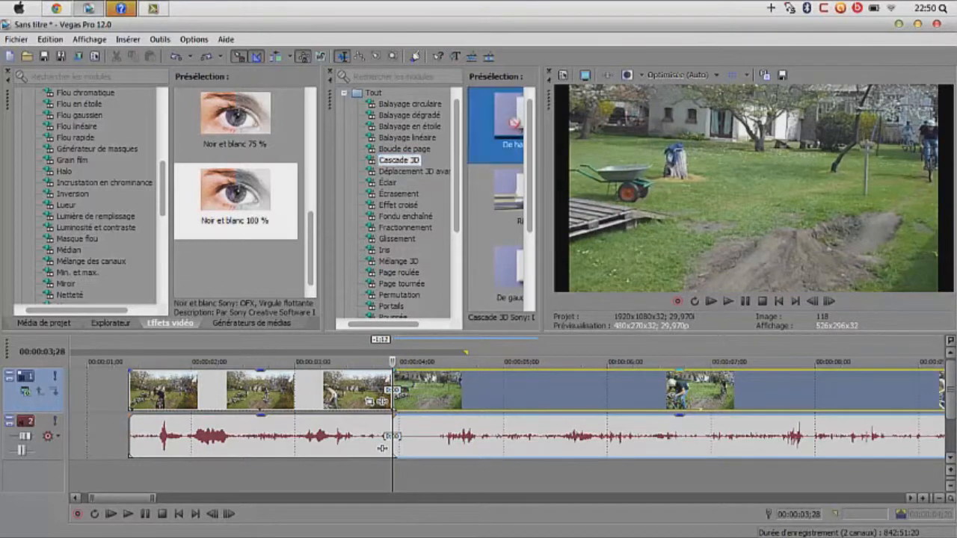
drag(419, 375, 394, 379)
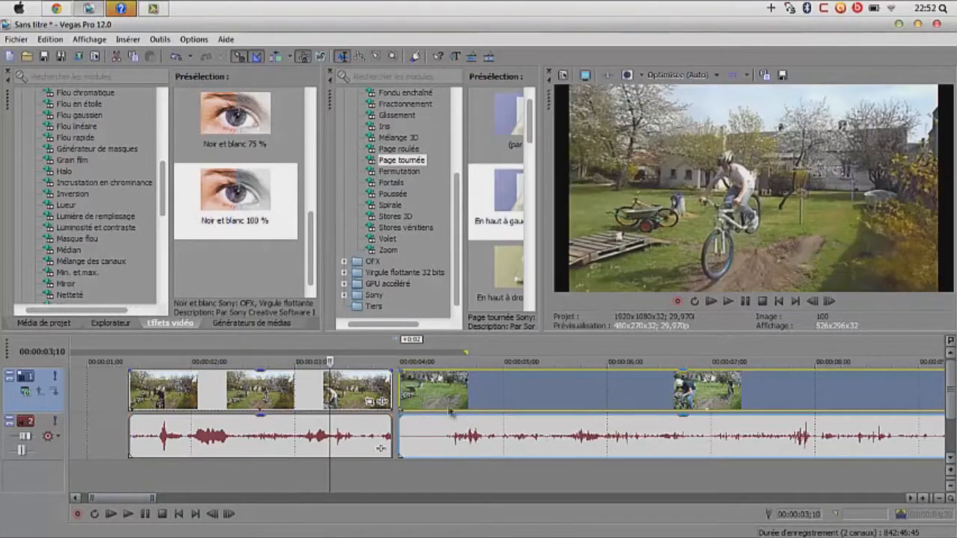
Move the second clip about 2 frames earlier against the end of the first clip, and leave the second clip selected
drag(450, 413, 445, 415)
click(423, 470)
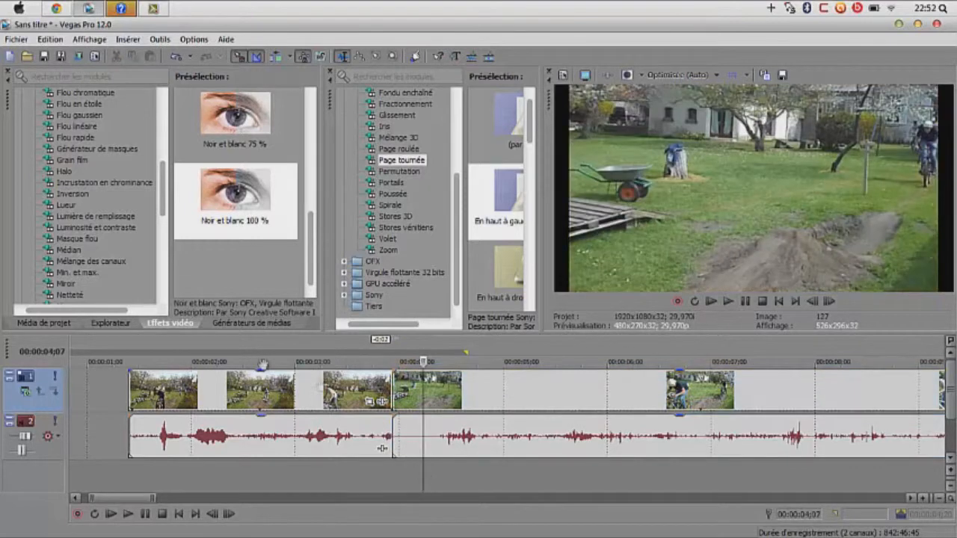
click(365, 399)
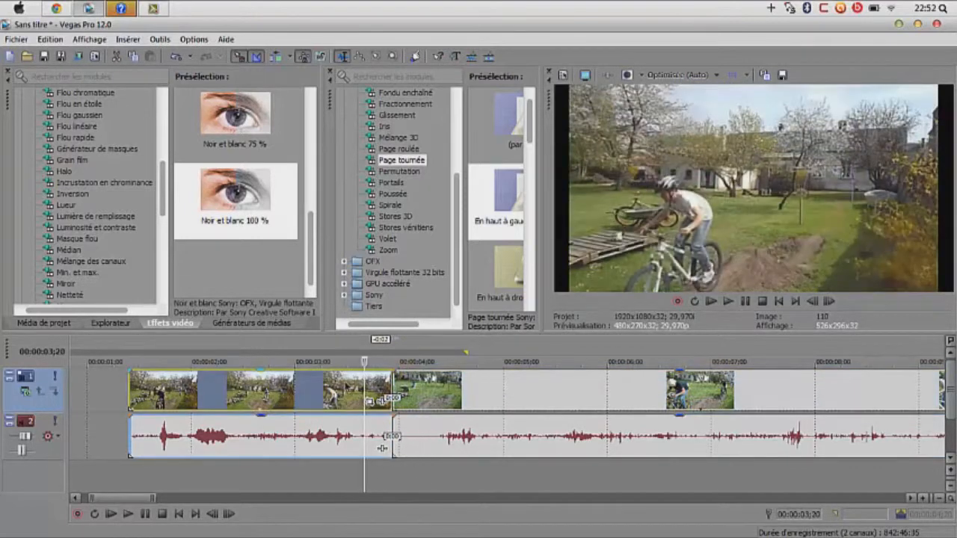
click(486, 388)
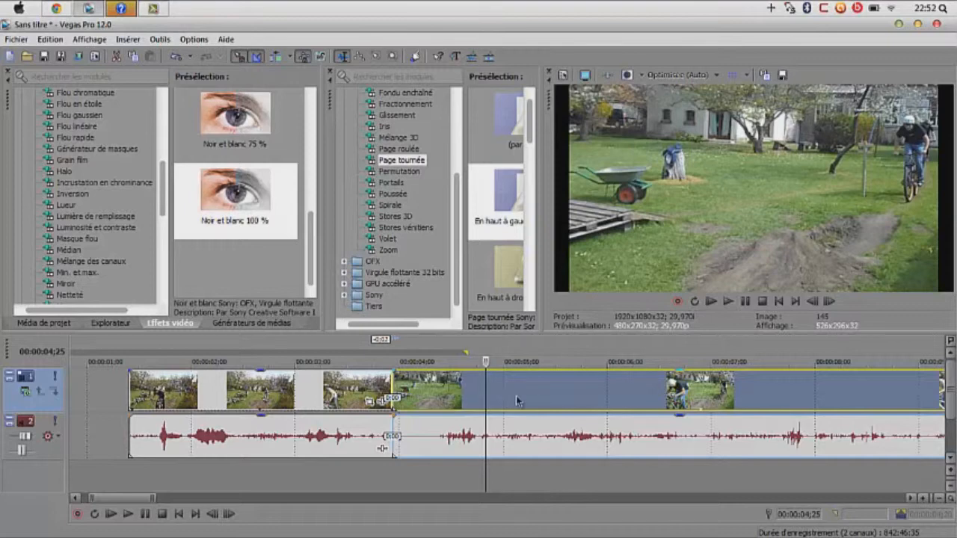
click(506, 416)
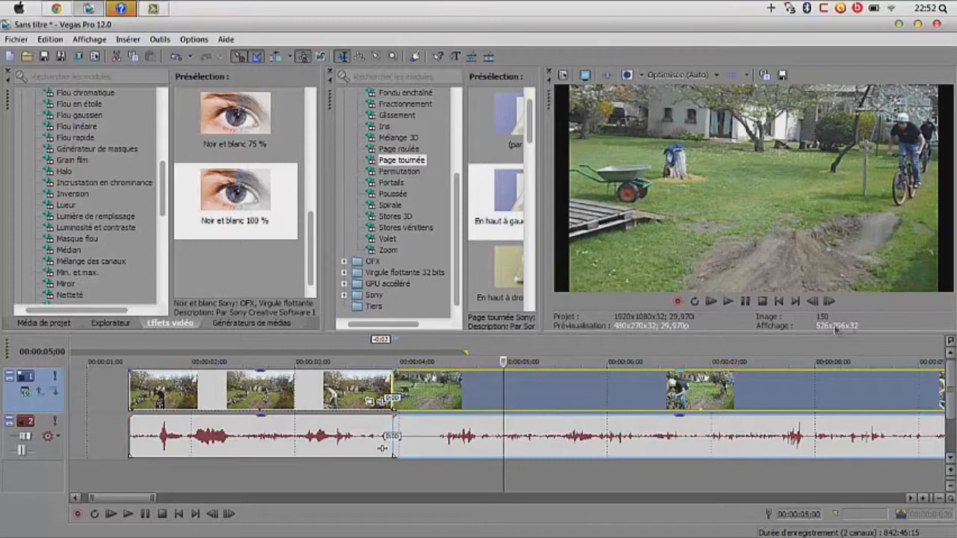
Import images.jpg from the Tuto folder into the project media and place the timeline cursor at 00:00:02;28
click(50, 325)
click(50, 77)
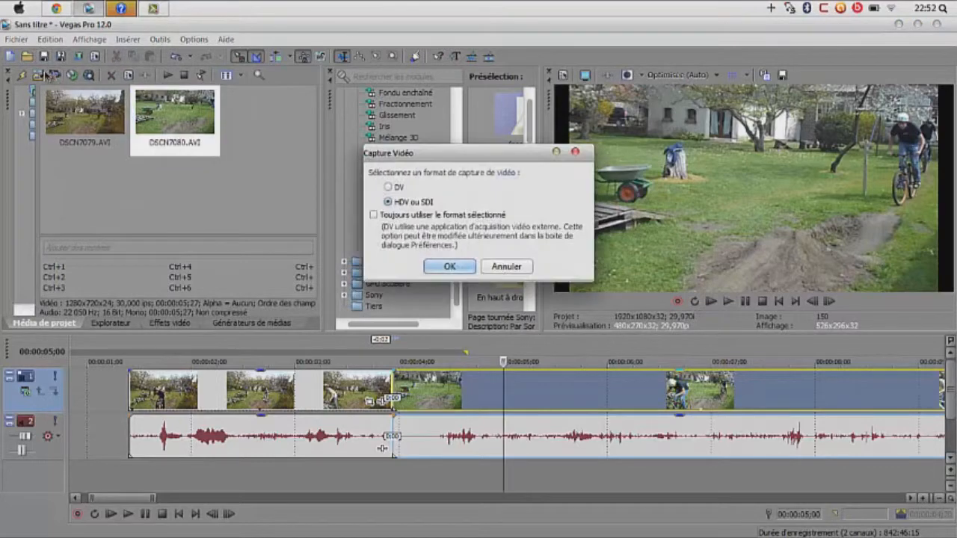
click(506, 267)
click(39, 76)
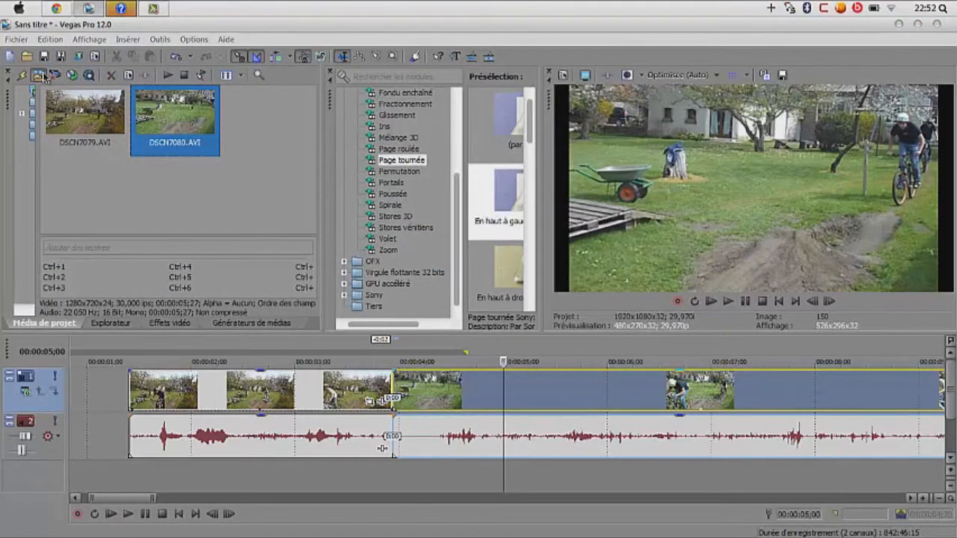
click(582, 198)
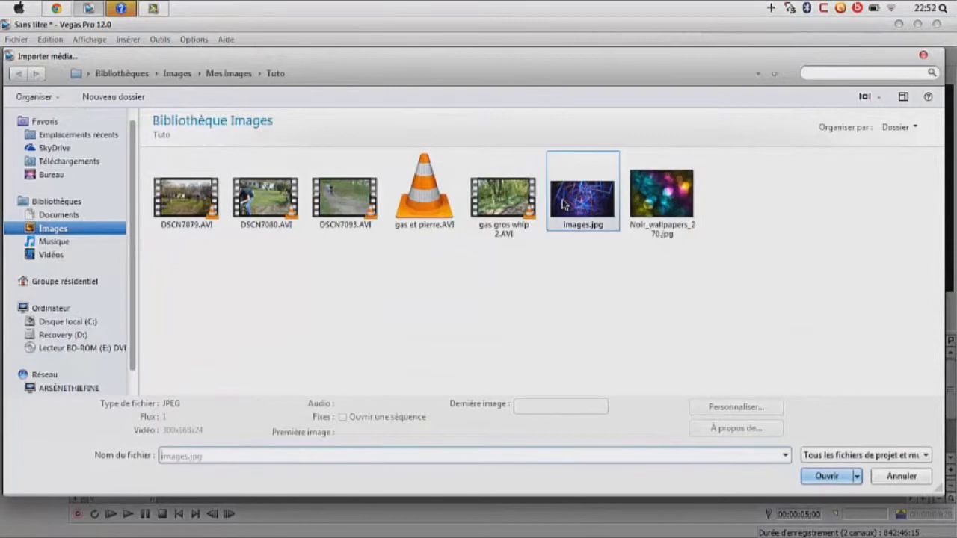
click(816, 479)
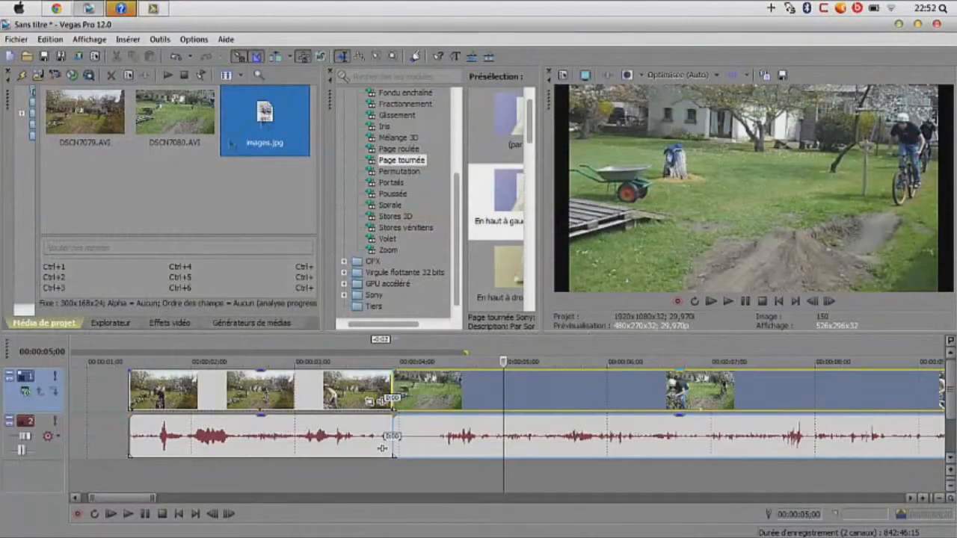
click(293, 488)
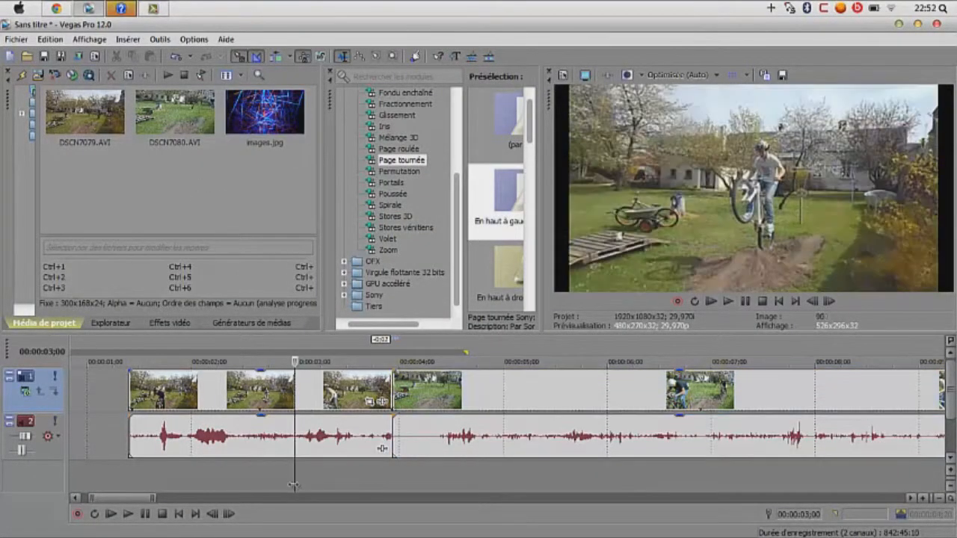
click(288, 480)
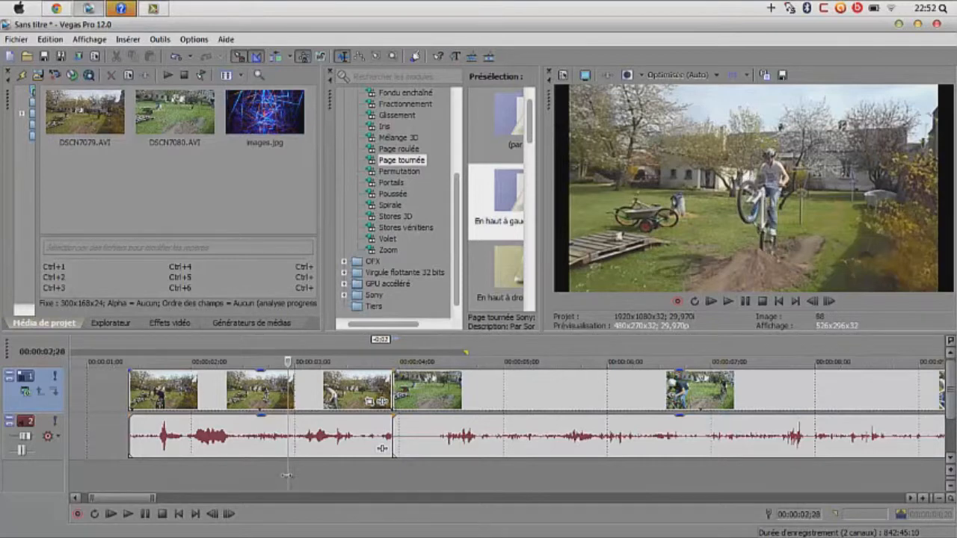
Insert a new video track above the clips and place images.jpg on it, starting at about 00:00:02;07
right_click(289, 479)
click(309, 446)
click(208, 390)
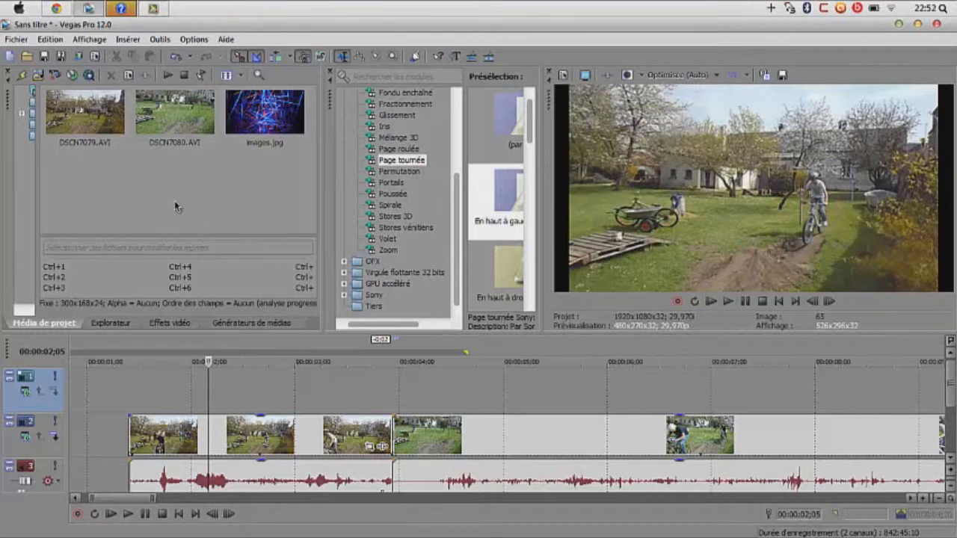
click(232, 361)
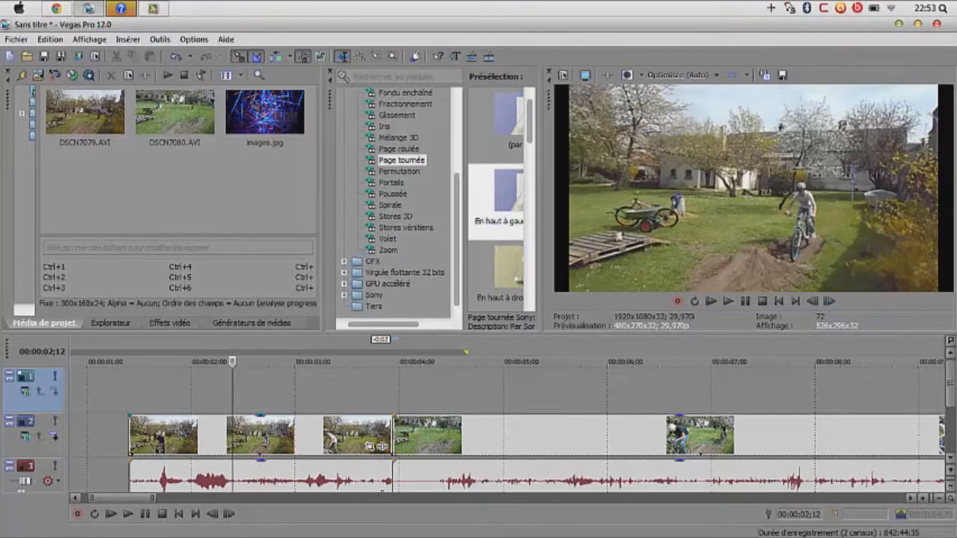
click(257, 106)
drag(223, 388, 222, 389)
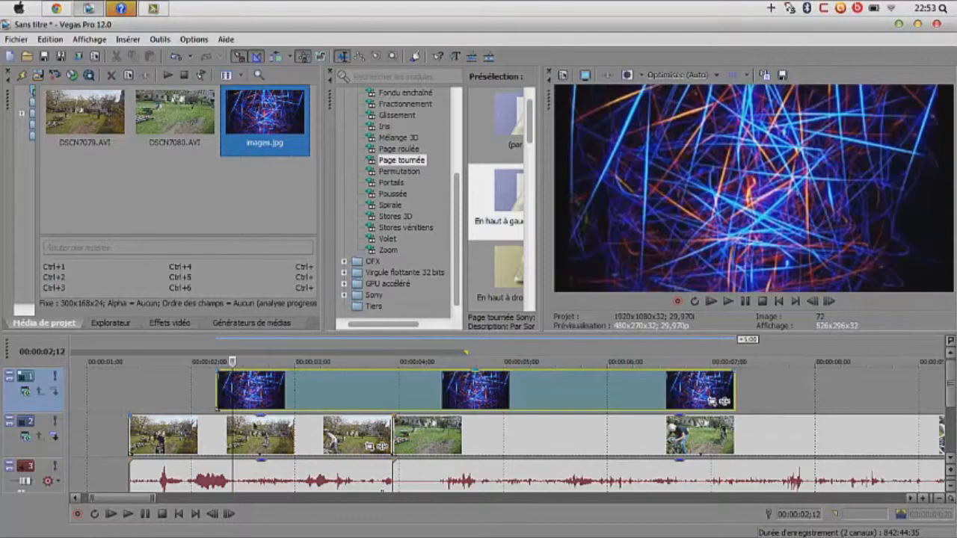
Play the timeline from just before the image to preview how it covers the clip
click(170, 392)
key(space)
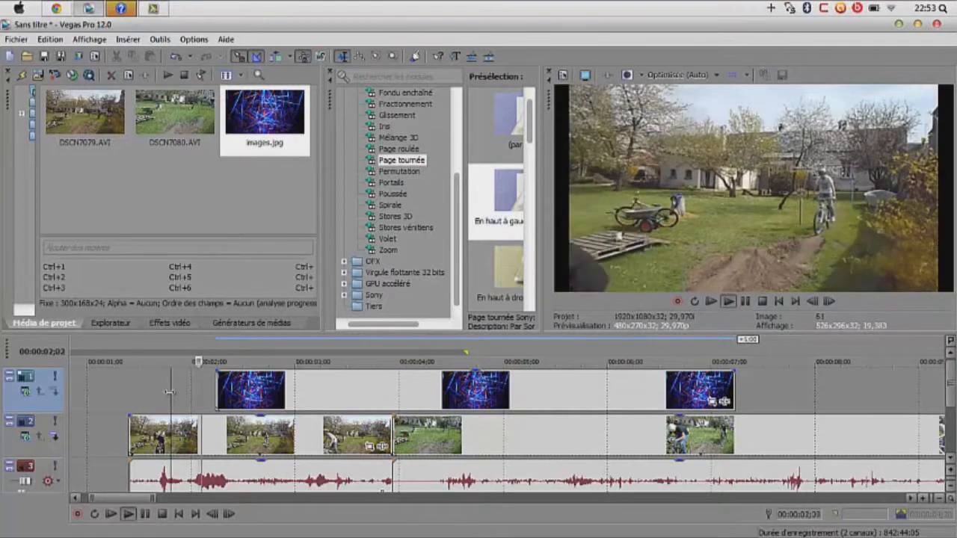
key(space)
Shrink the image into the frame's lower-left corner with Panoramique/Recadrage, at about 1,125 × 630 with its centre at 581.3; -105.0
click(242, 392)
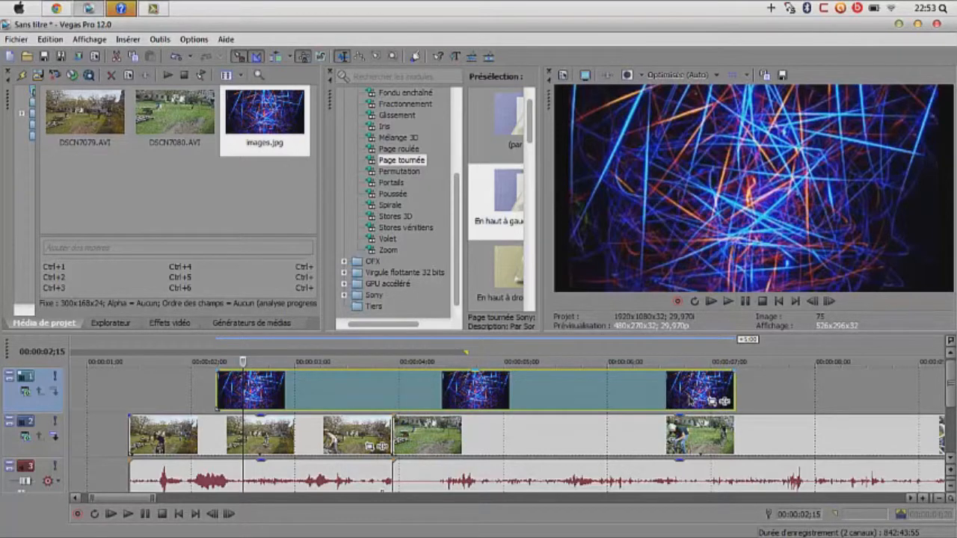
click(710, 402)
drag(430, 344, 488, 312)
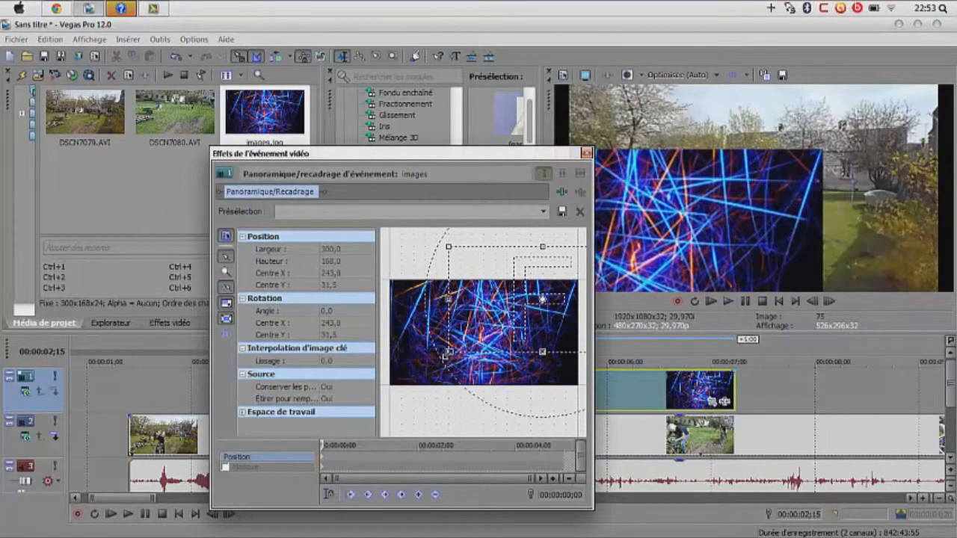
drag(448, 352, 399, 411)
drag(460, 340, 581, 267)
drag(438, 365, 389, 446)
drag(457, 329, 598, 250)
drag(519, 306, 401, 447)
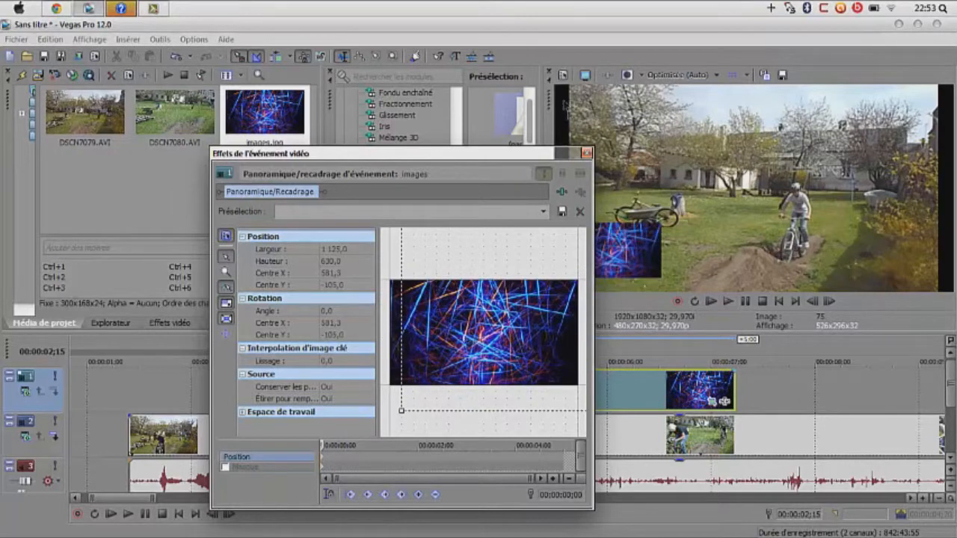
click(586, 153)
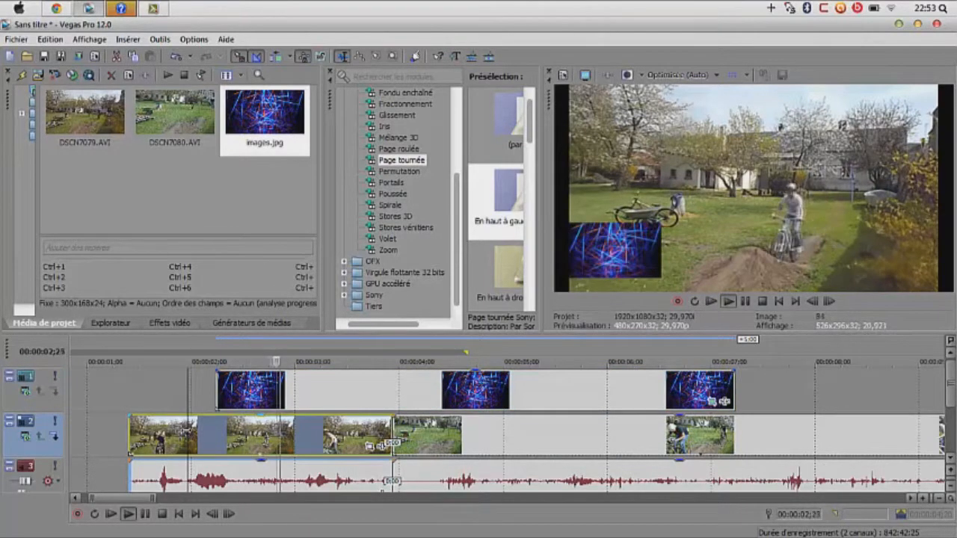
Play the section from 00:00:01;29 and check the small image overlay on the first clip
key(space)
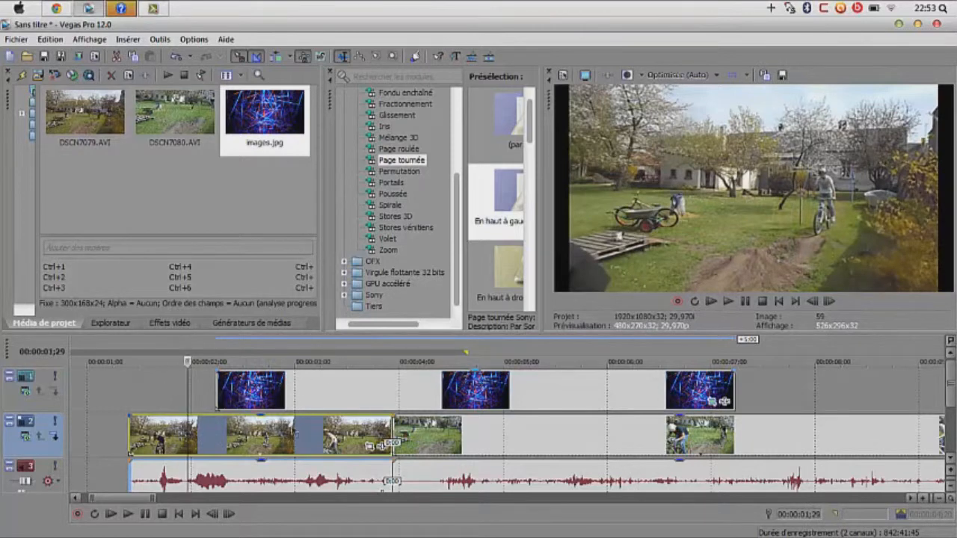
key(space)
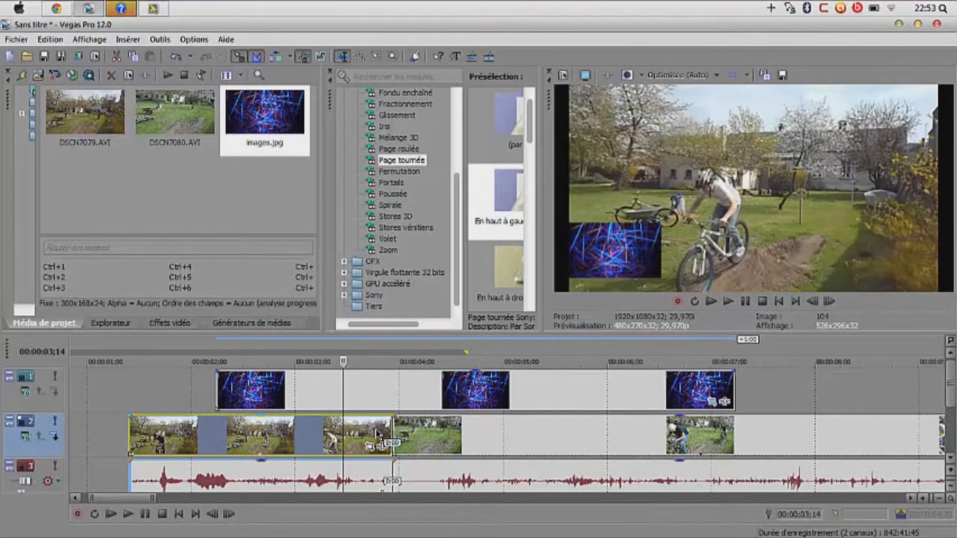
click(314, 393)
click(230, 403)
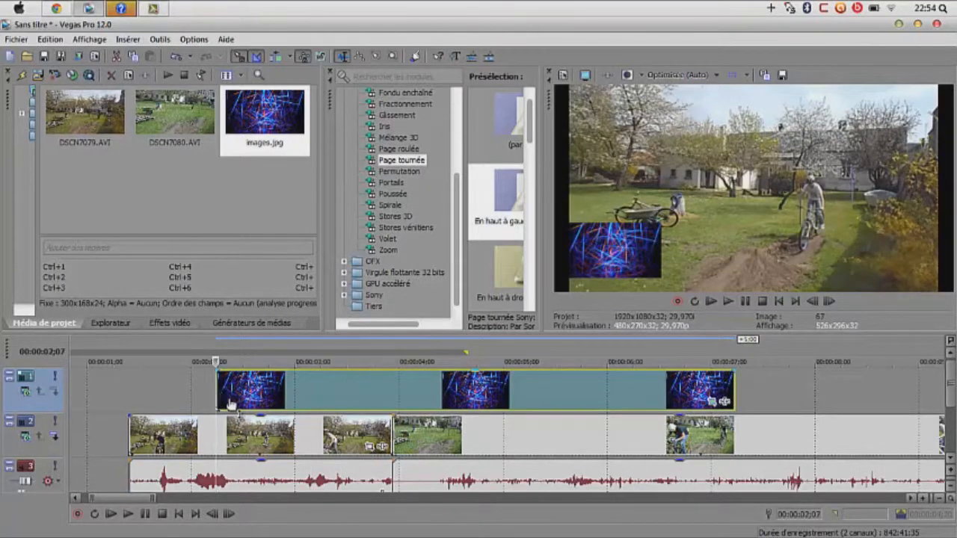
Delete the image from the timeline and remove its empty video track
click(704, 383)
key(Delete)
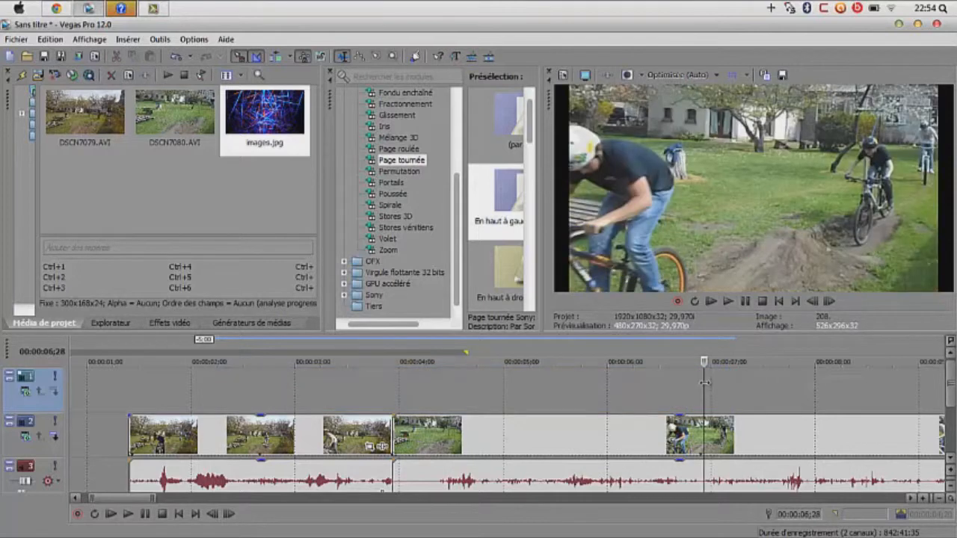
right_click(609, 390)
click(39, 400)
key(Delete)
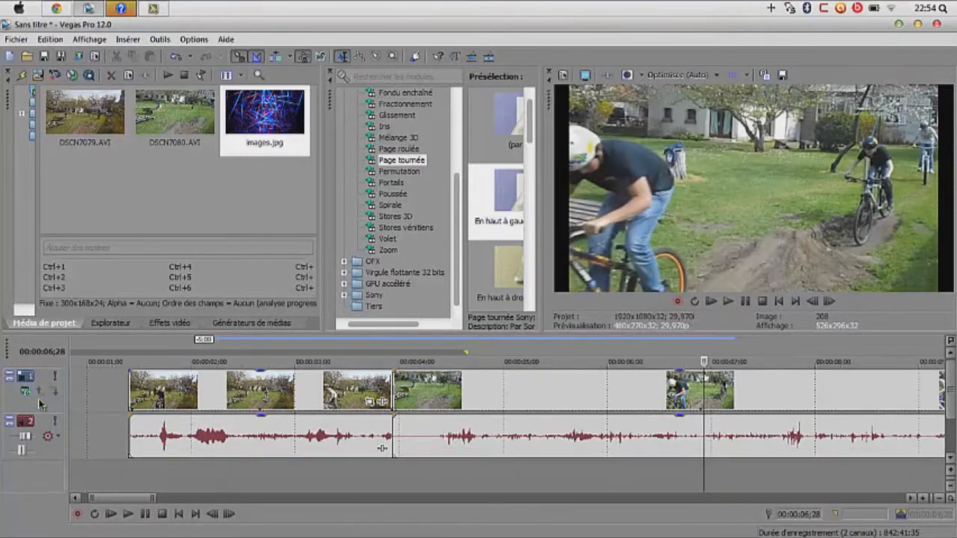
Delete both remaining clips from the timeline and place the cursor at 00:00:03;00
click(201, 395)
key(Delete)
click(527, 425)
key(Delete)
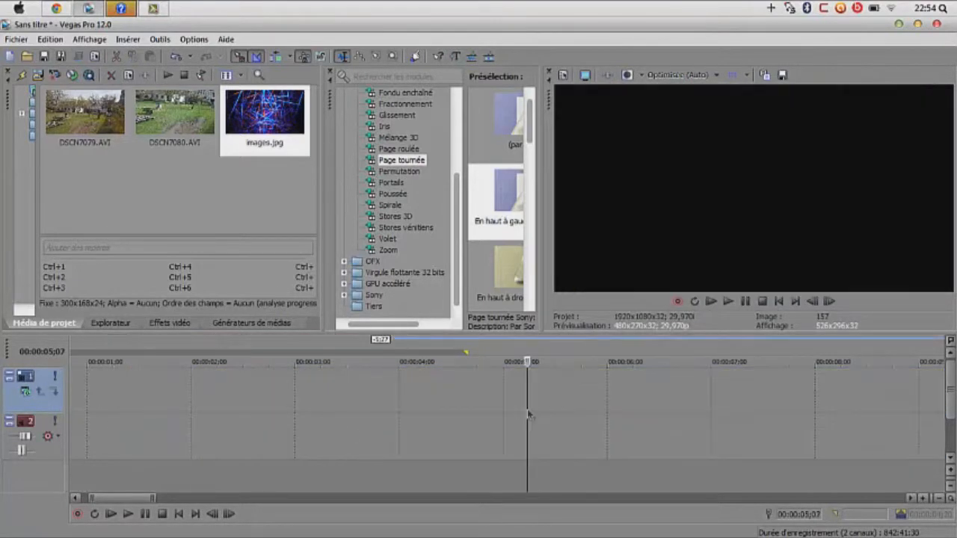
click(302, 411)
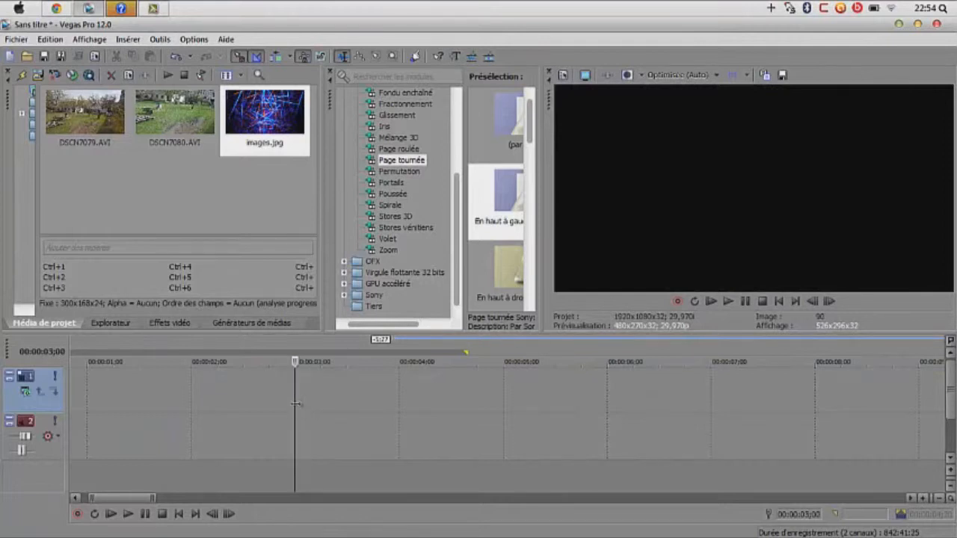
Browse the media generators and examine the presets of Couleur unie, Damier, Dégradé de couleur, Générique de fin, Motif de test and Texture de bruit
click(285, 323)
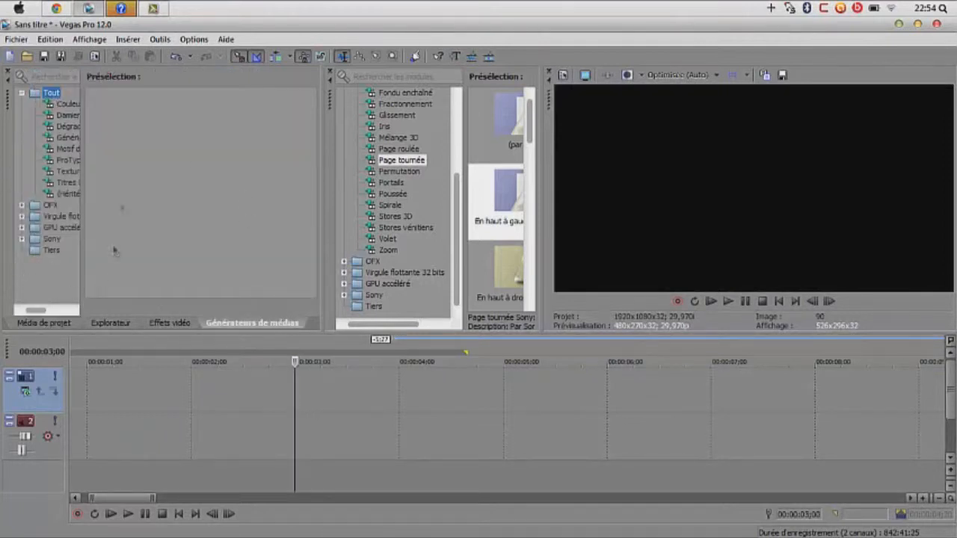
drag(90, 173, 122, 173)
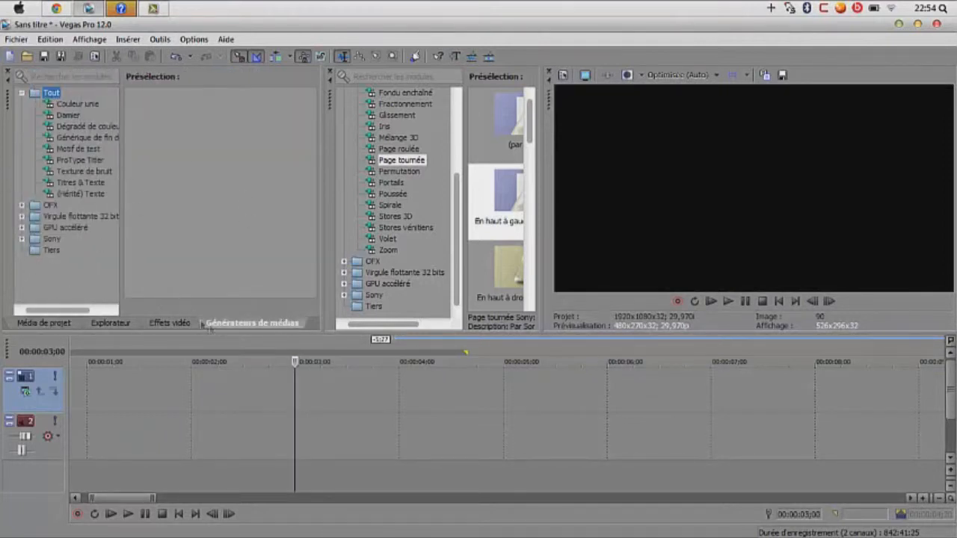
click(54, 323)
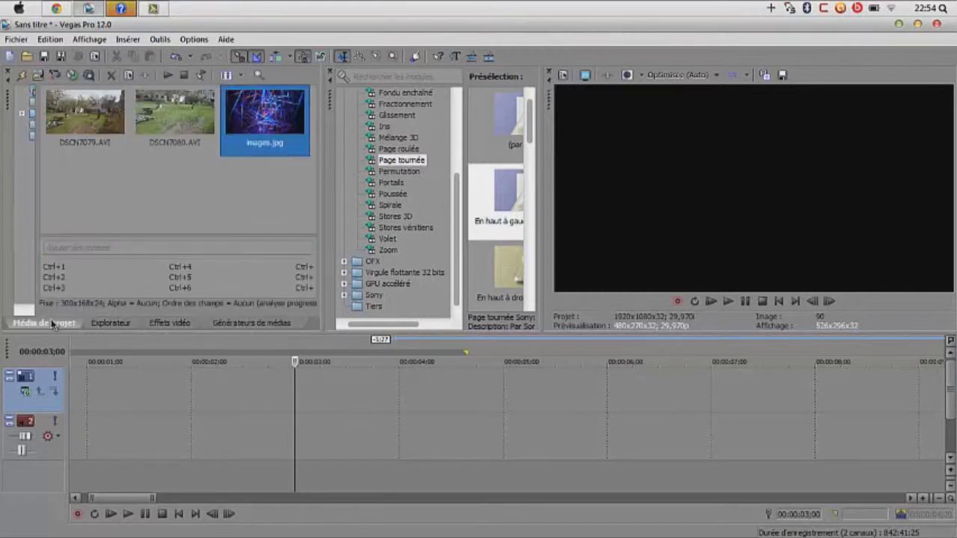
click(151, 324)
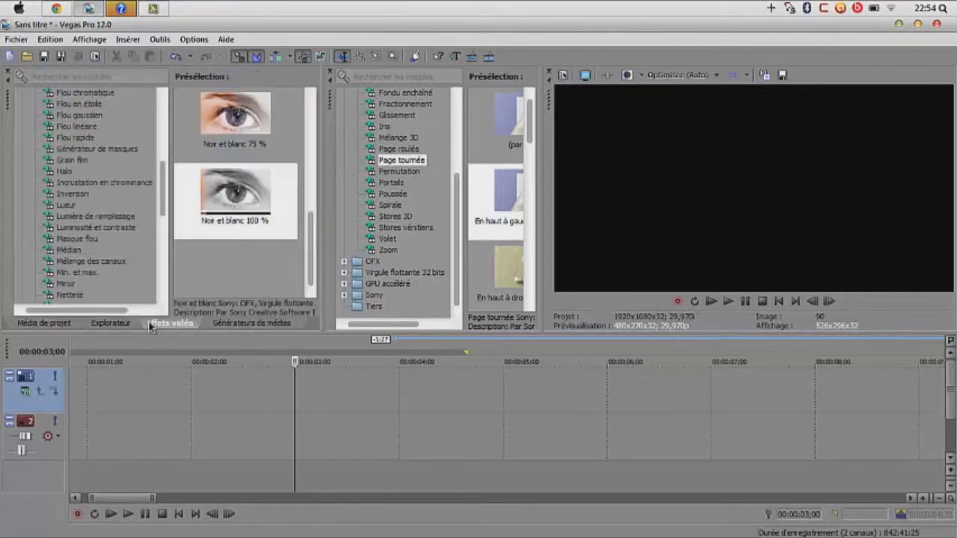
click(213, 324)
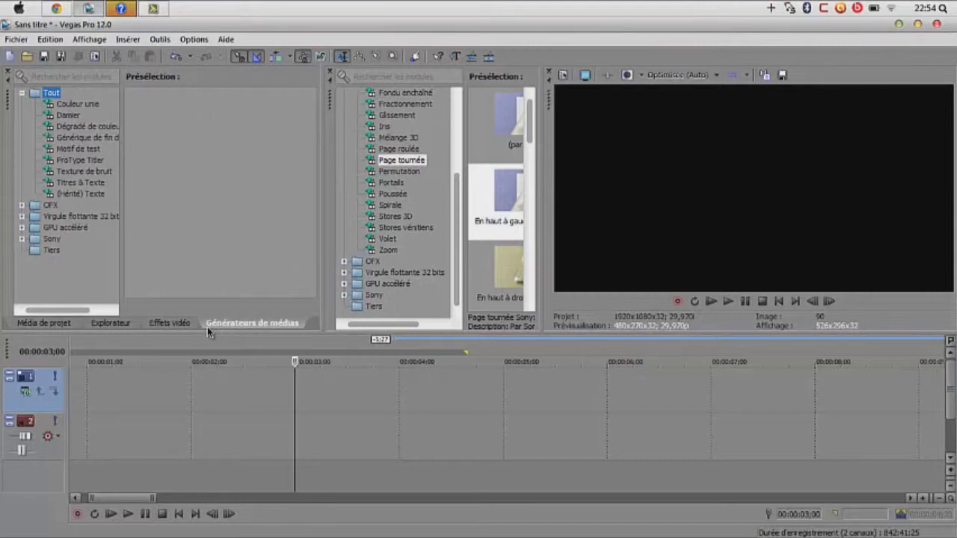
click(60, 105)
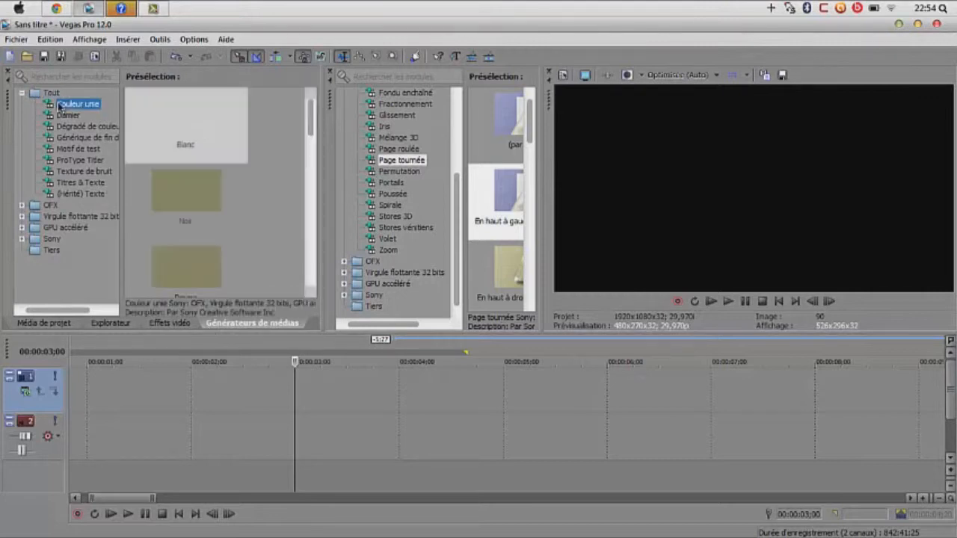
drag(310, 126, 313, 230)
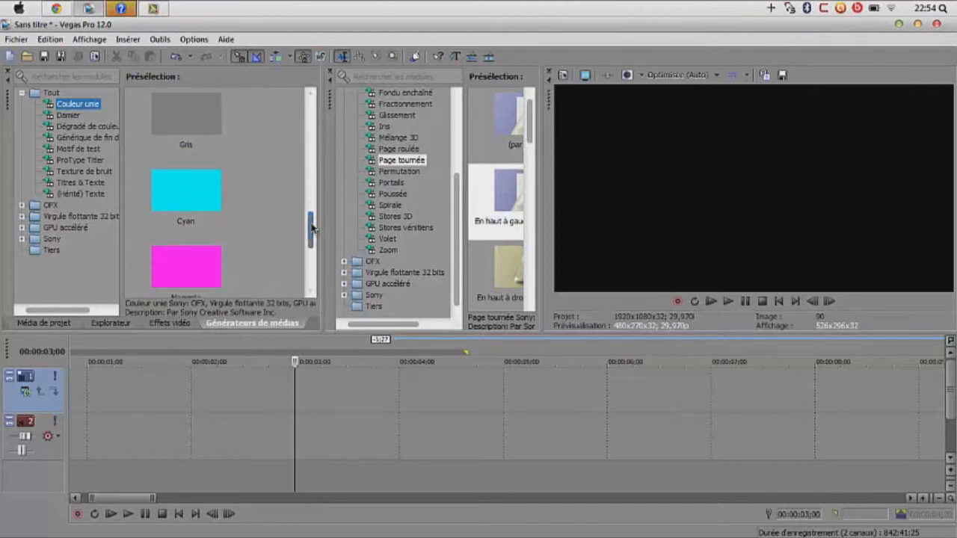
click(69, 115)
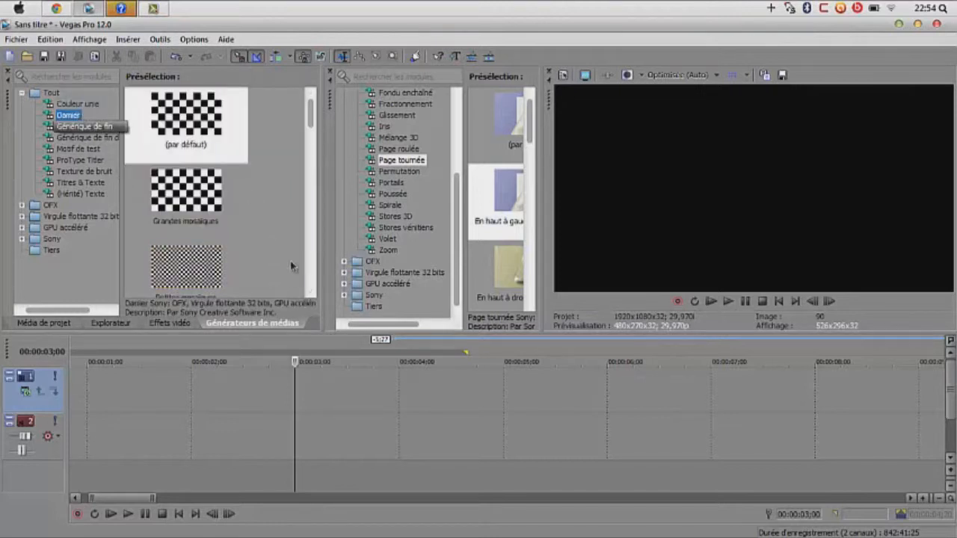
drag(311, 108, 318, 192)
click(103, 127)
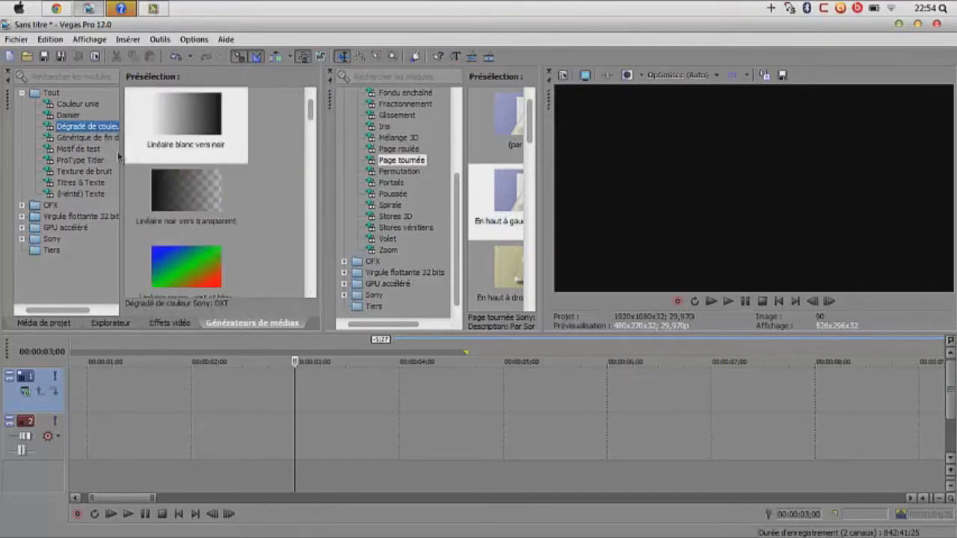
click(87, 137)
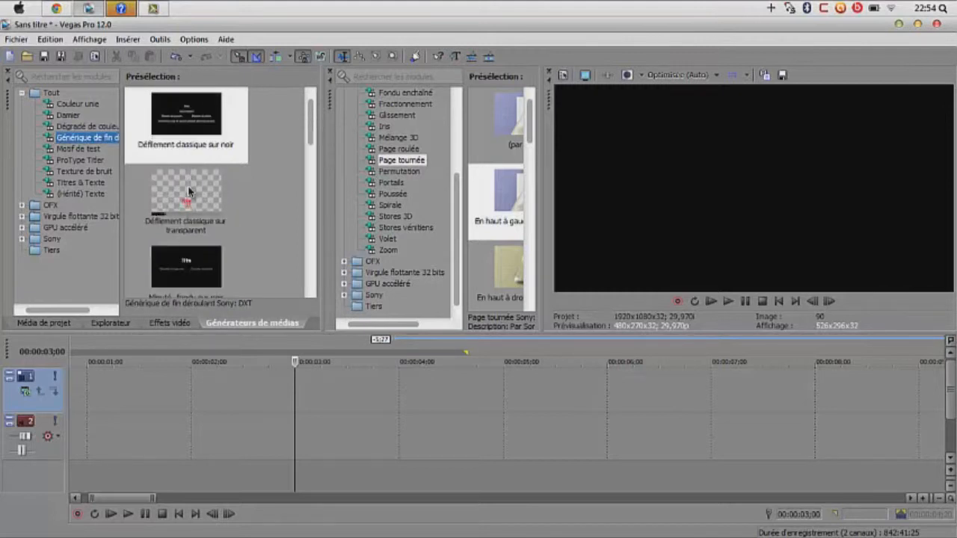
click(61, 150)
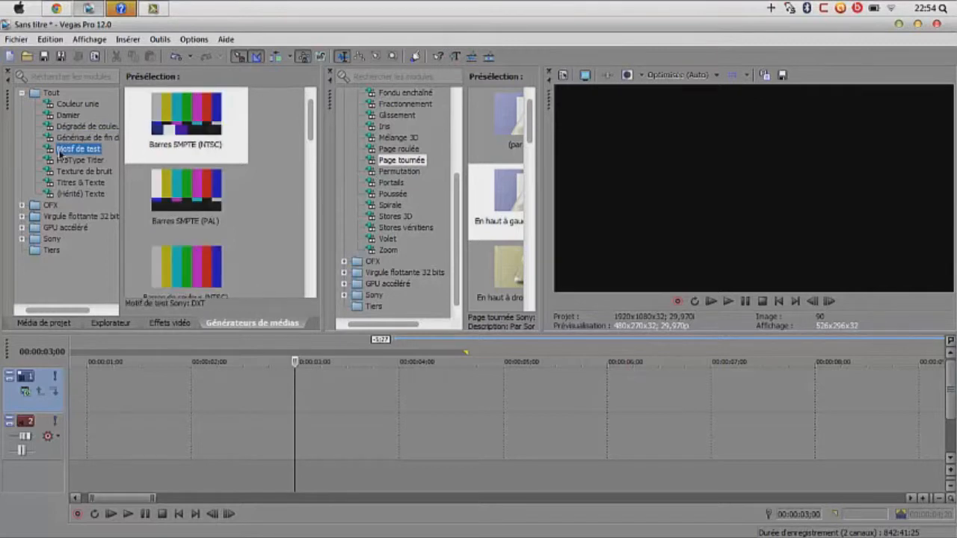
click(86, 171)
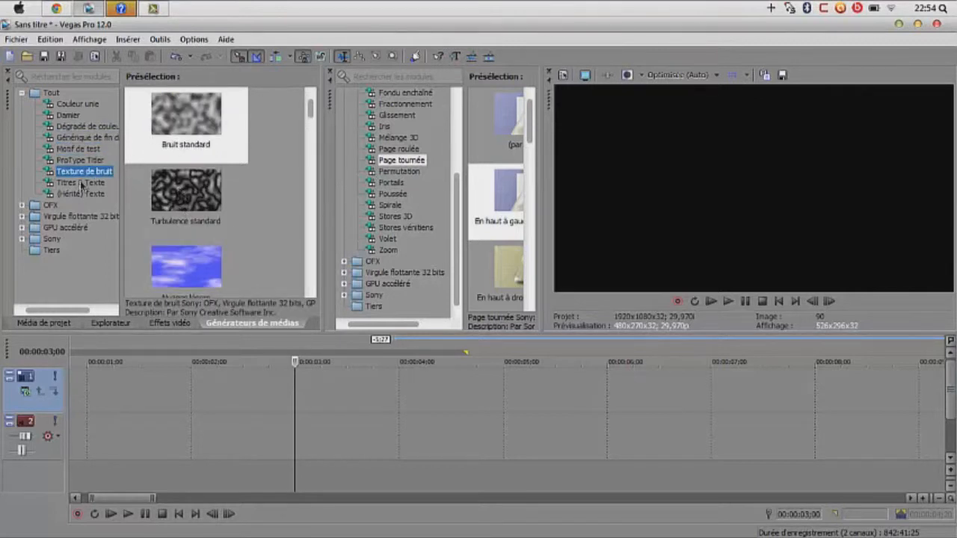
Examine the text generator presets, including Saut and Rebond under Titres & Texte and those of (Hérité) Texte
click(81, 183)
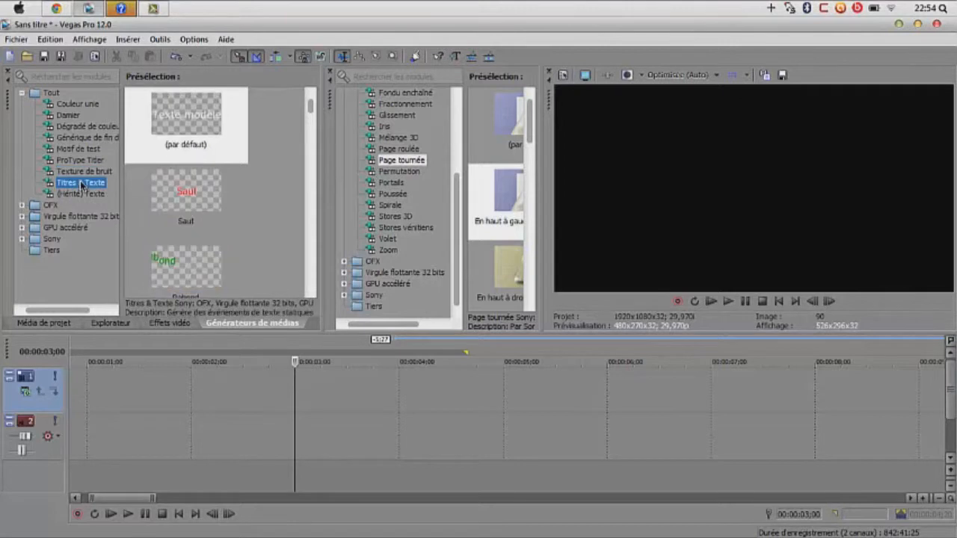
click(180, 198)
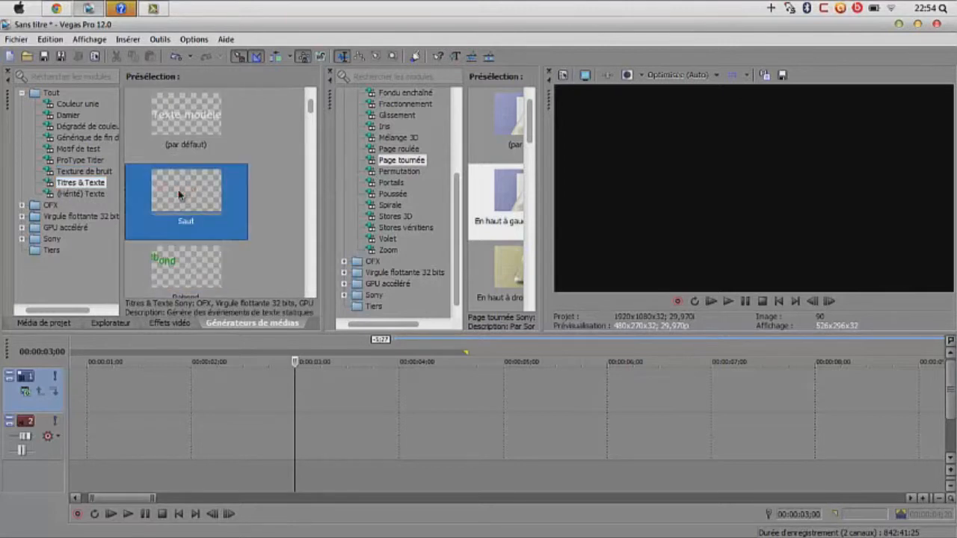
click(188, 258)
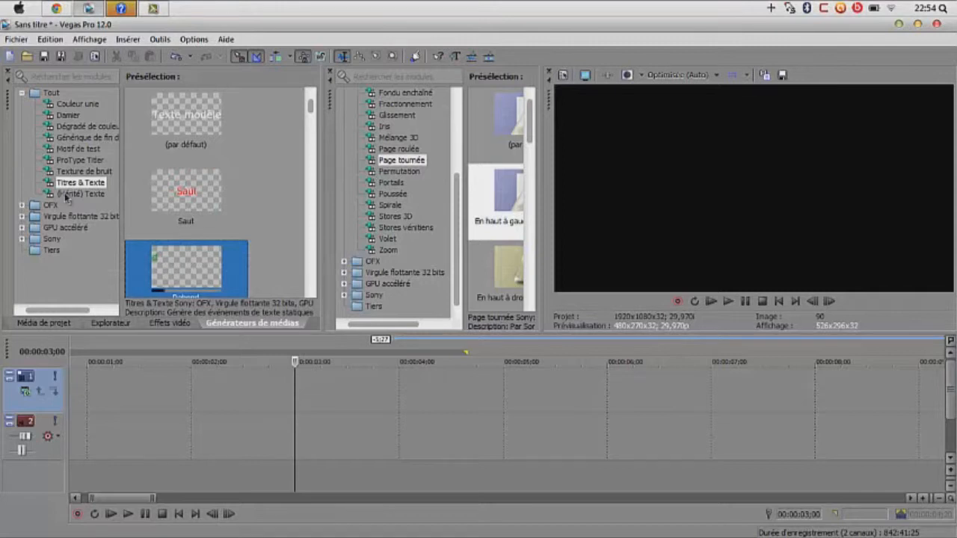
click(67, 195)
click(190, 259)
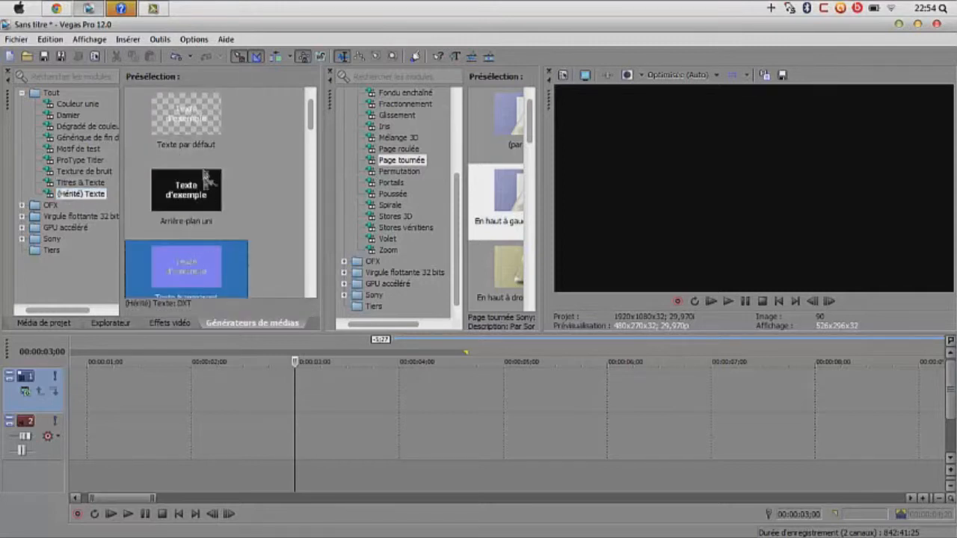
scroll(205, 176, down, 5)
Add the Flotter et désempiler preset from Titres & Texte to video track 1 at about 00:00:00;25
click(81, 182)
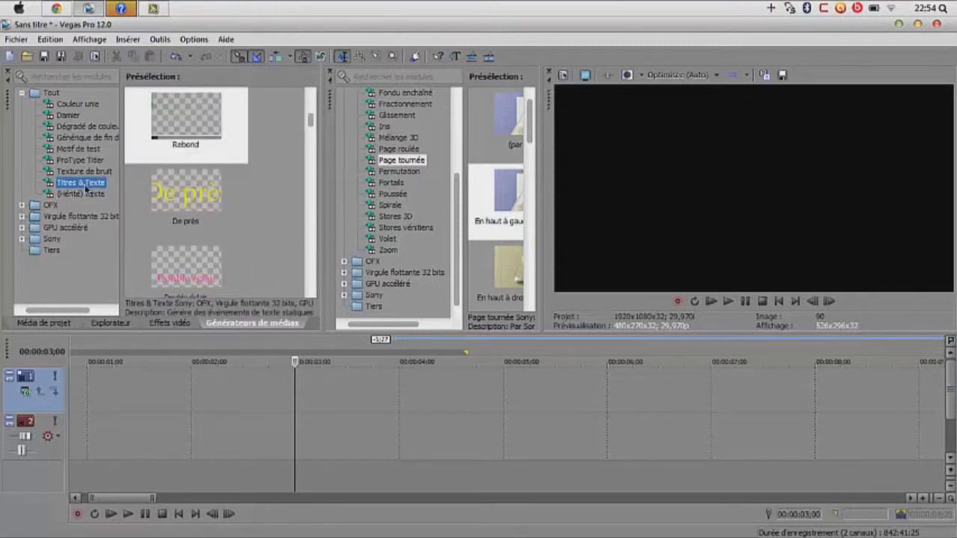
drag(310, 122, 310, 164)
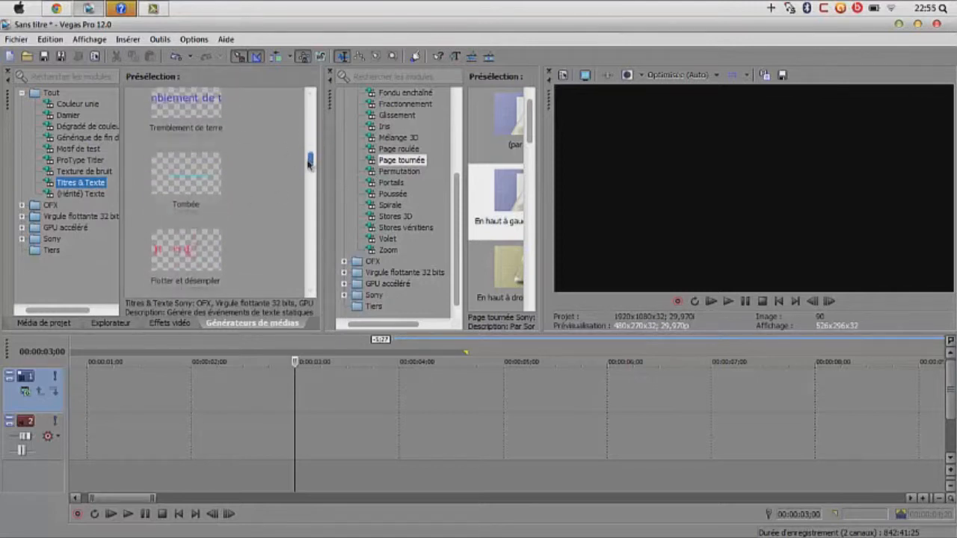
drag(175, 221, 77, 389)
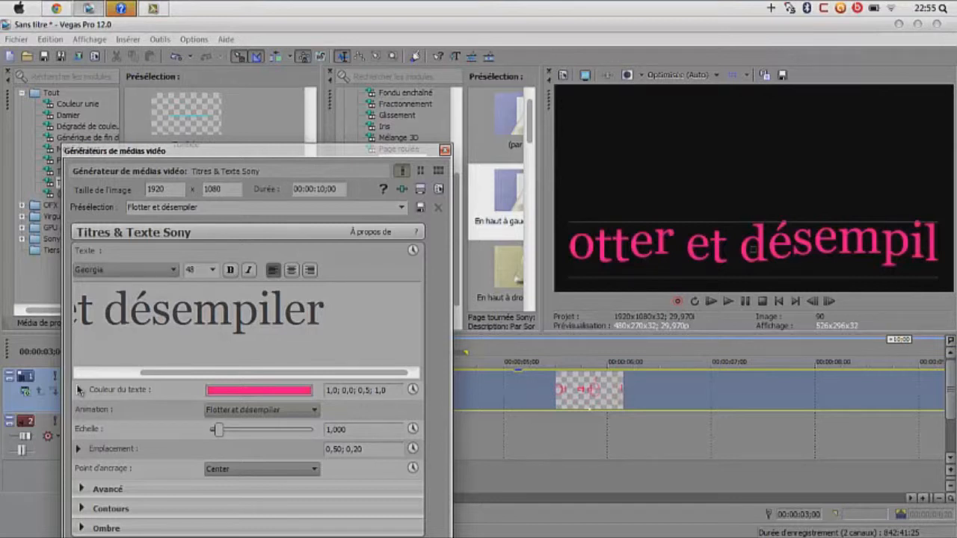
Replace the title's sample text with "Tuto You tube"
key(ctrl+a)
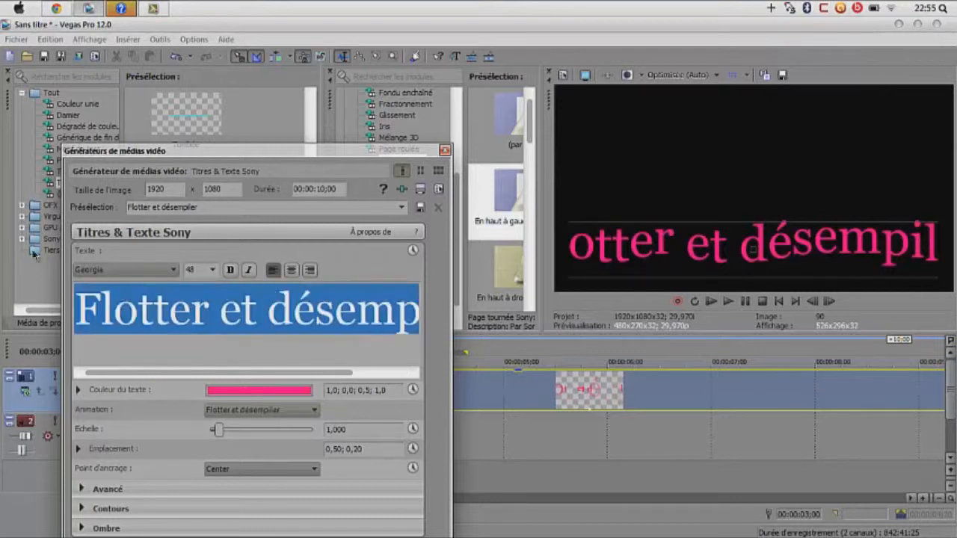
key(Delete)
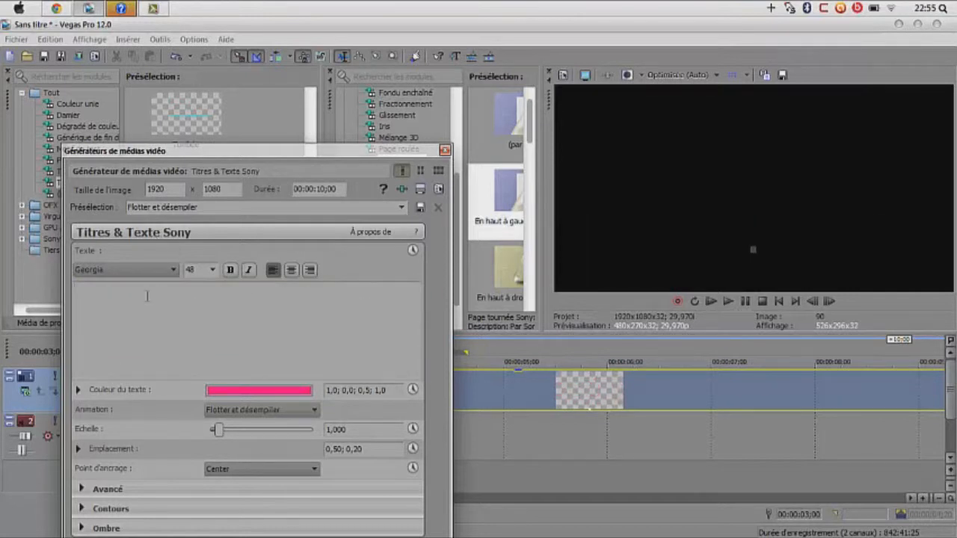
text(Test)
key(BackSpace)
key(BackSpace)
key(BackSpace)
key(BackSpace)
text(Tuto)
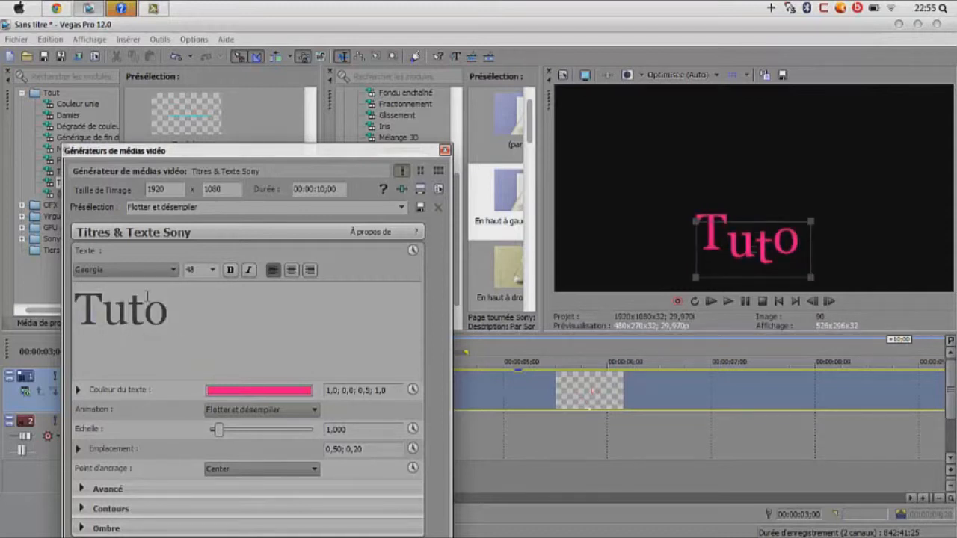
text( You tube)
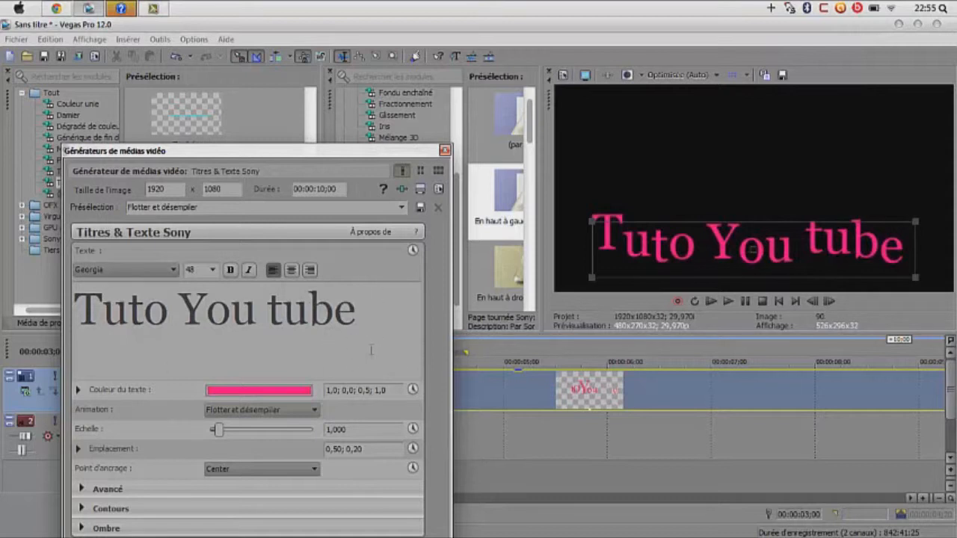
Recolour the whole title text to yellow, with colour values 1,0; 0,87; 0,26; 1,0
key(ctrl+a)
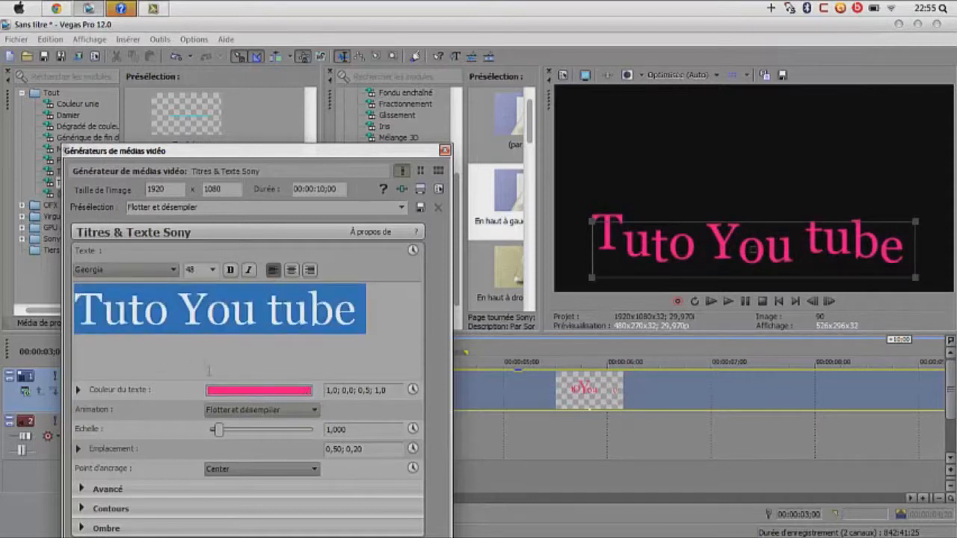
click(230, 395)
mouse_move(146, 468)
mouse_down()
mouse_move(231, 456)
mouse_move(319, 376)
mouse_move(202, 486)
mouse_move(257, 500)
mouse_up()
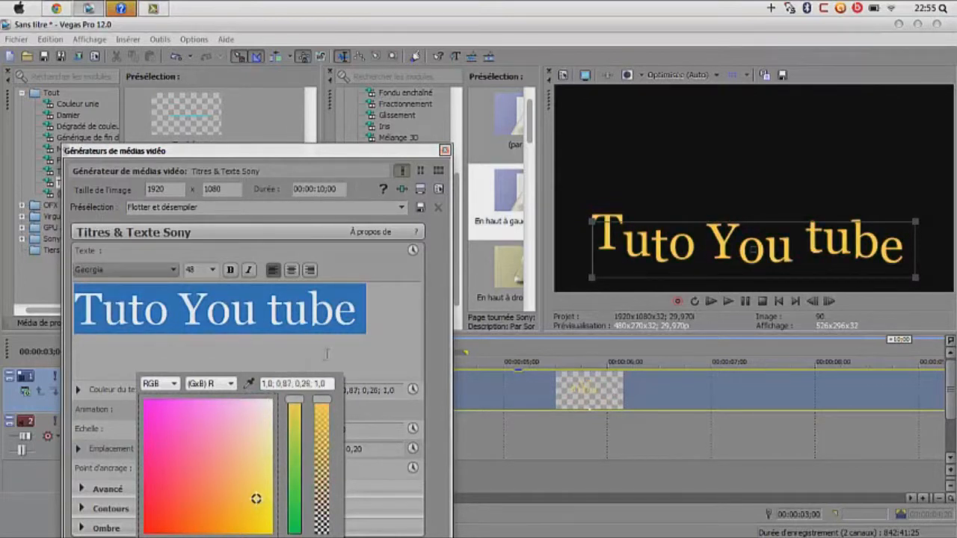
click(295, 346)
Set the title text's font to Saved By Zero
click(159, 270)
scroll(151, 159, down, 10)
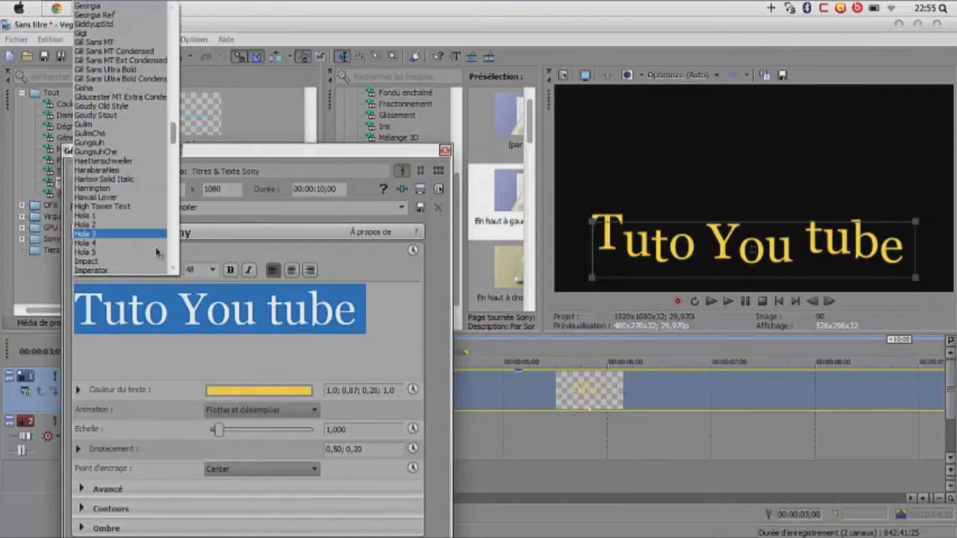
key(Down)
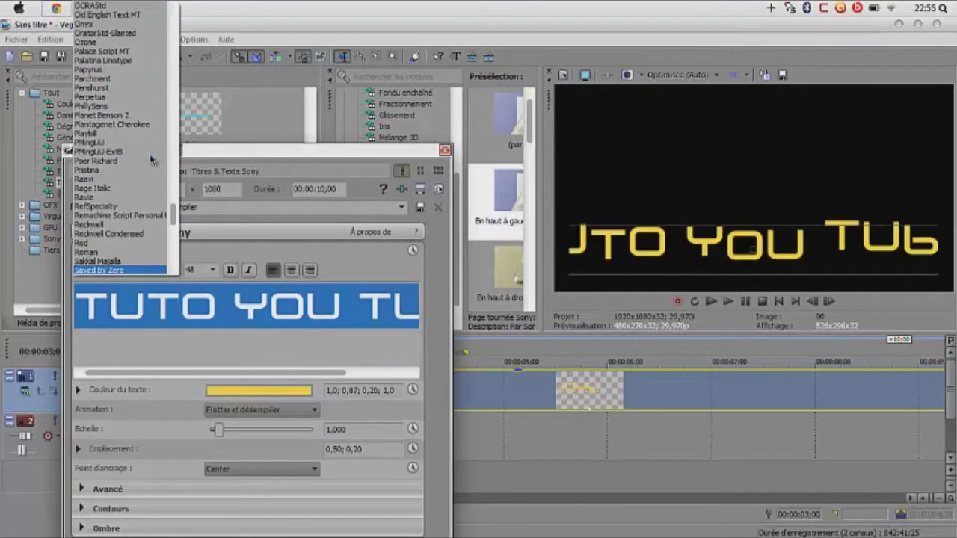
key(Return)
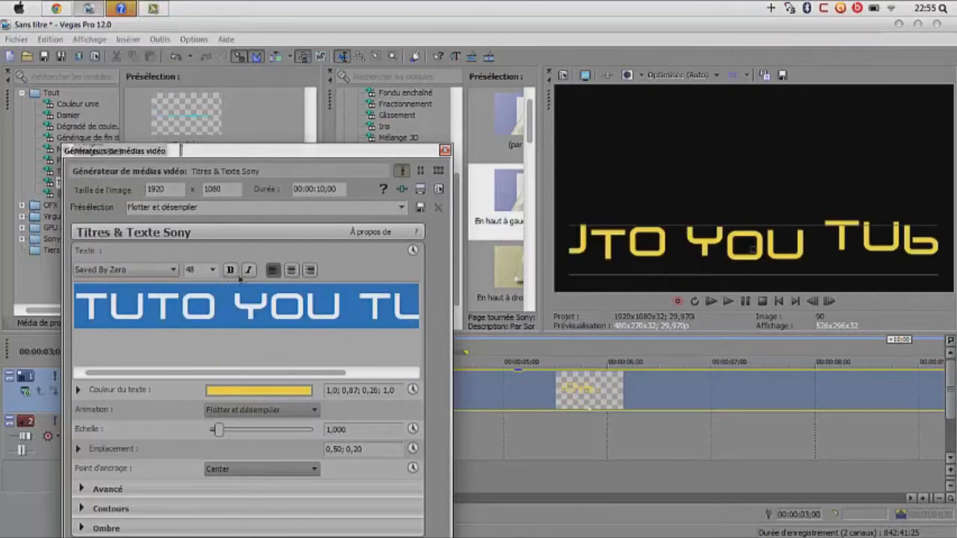
Set the title text's font size to 22 and close the generator settings
click(215, 271)
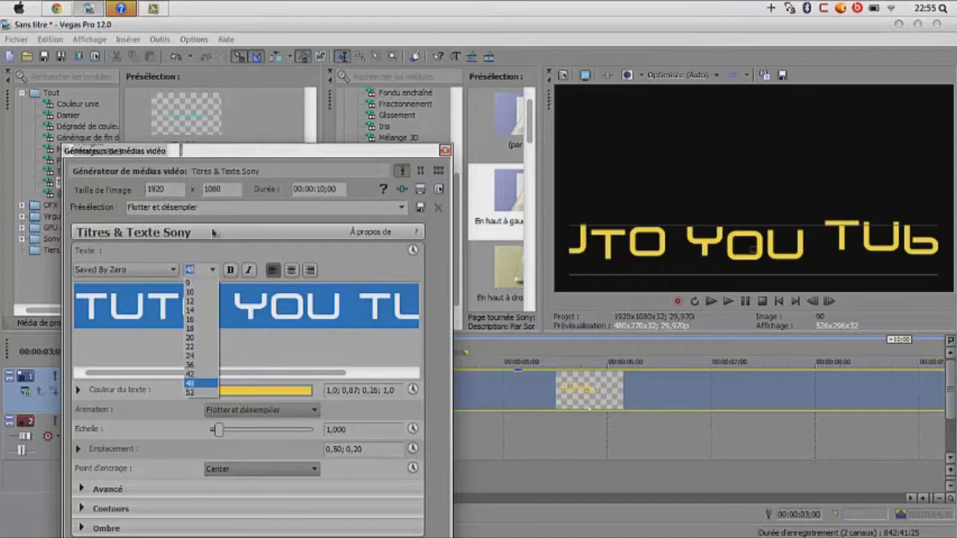
click(207, 334)
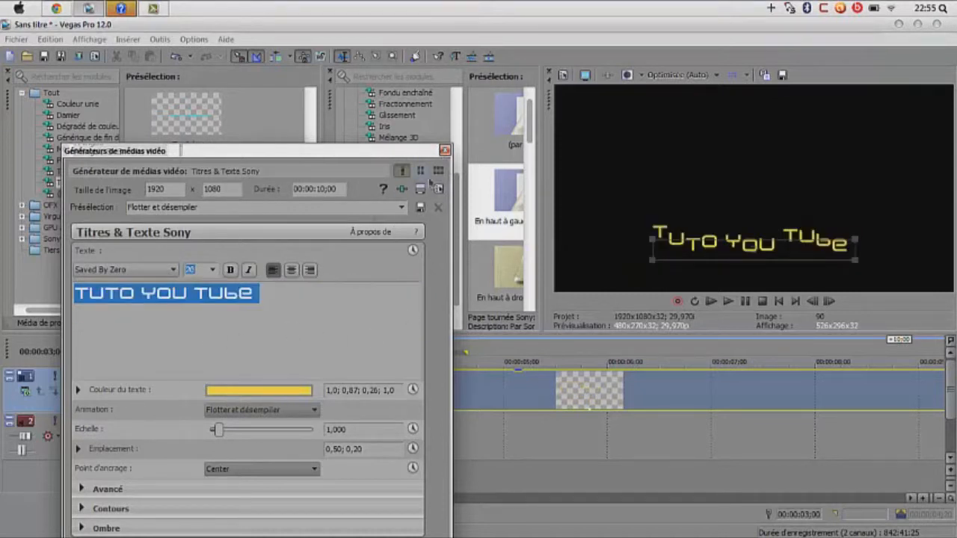
click(213, 270)
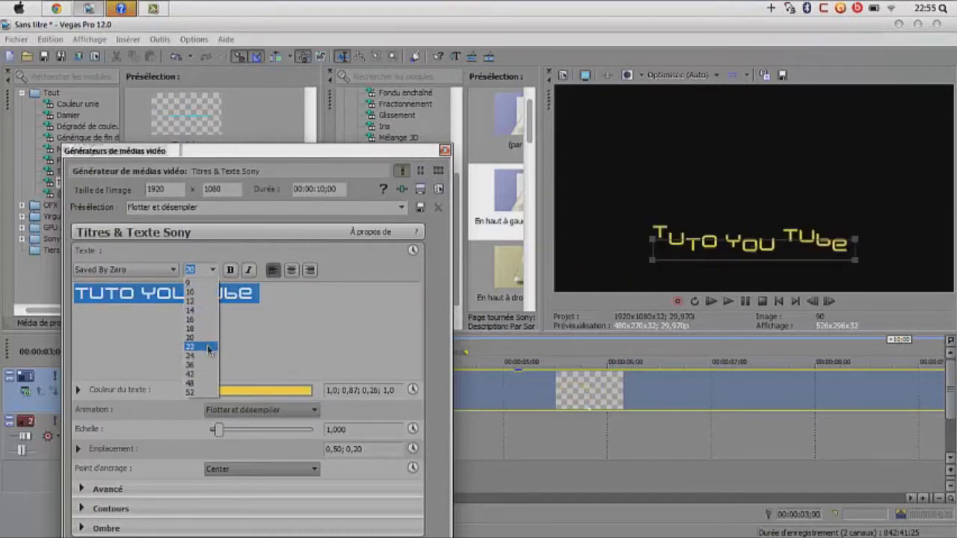
click(211, 348)
click(445, 151)
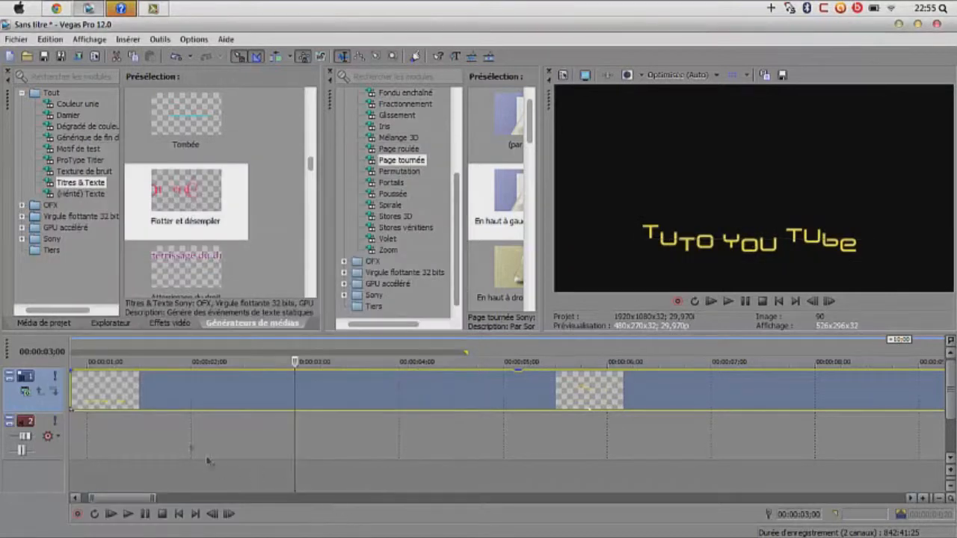
Play the title event from its beginning to preview the text animation, stopping partway through
click(72, 381)
key(space)
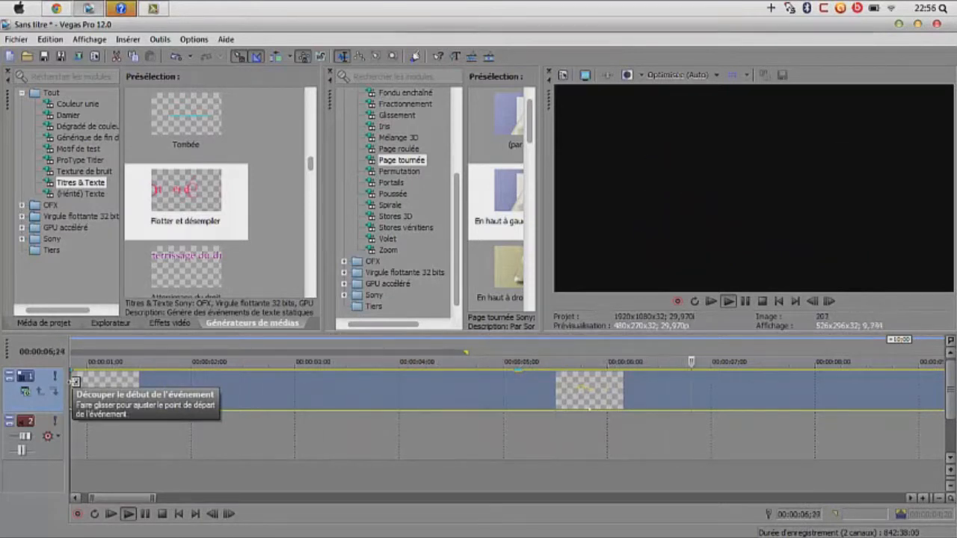
key(space)
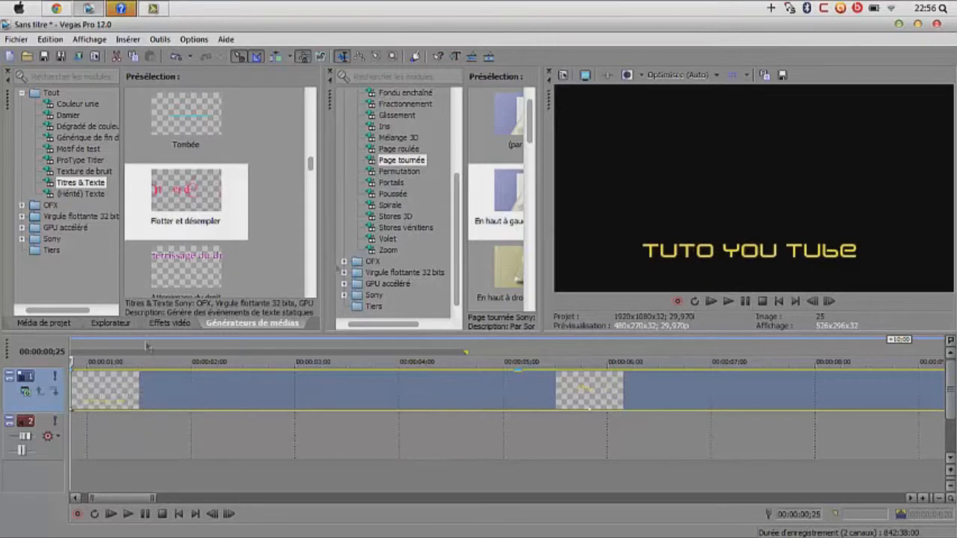
Try to reposition the title by moving the frame in the event's pan/crop settings
drag(133, 498, 172, 512)
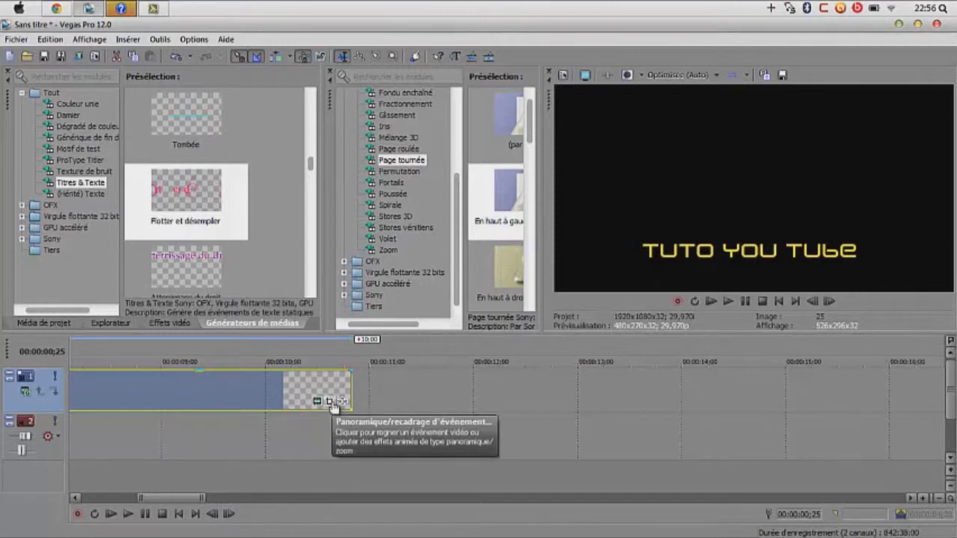
click(331, 402)
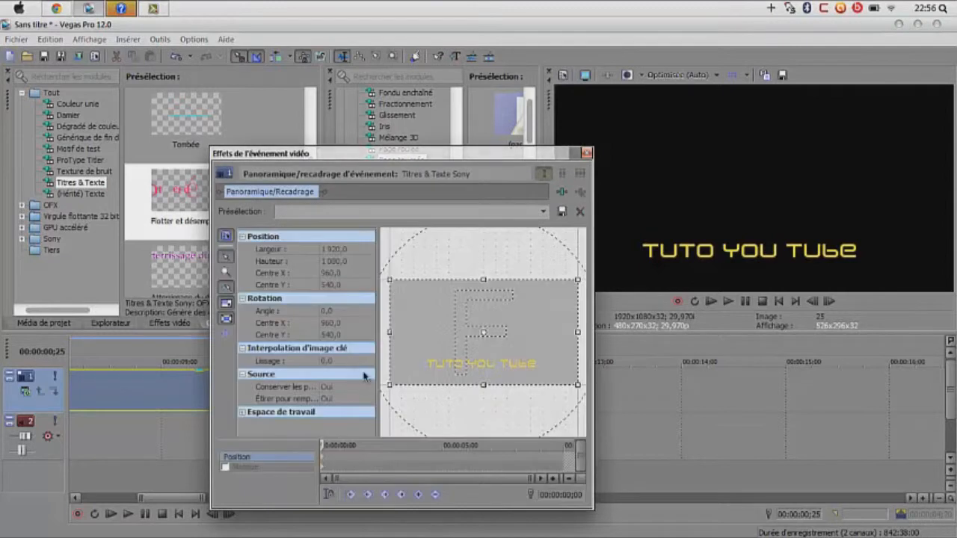
drag(423, 364, 582, 356)
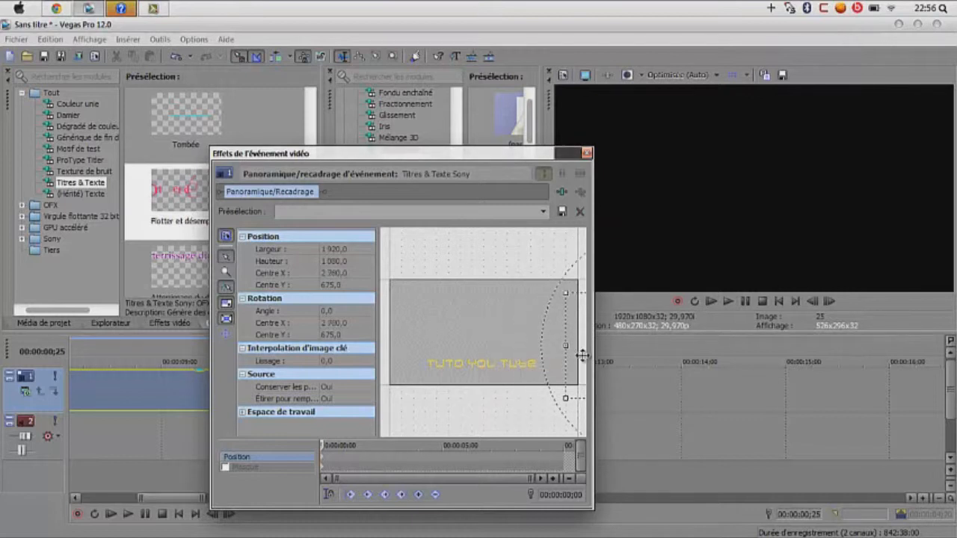
click(586, 153)
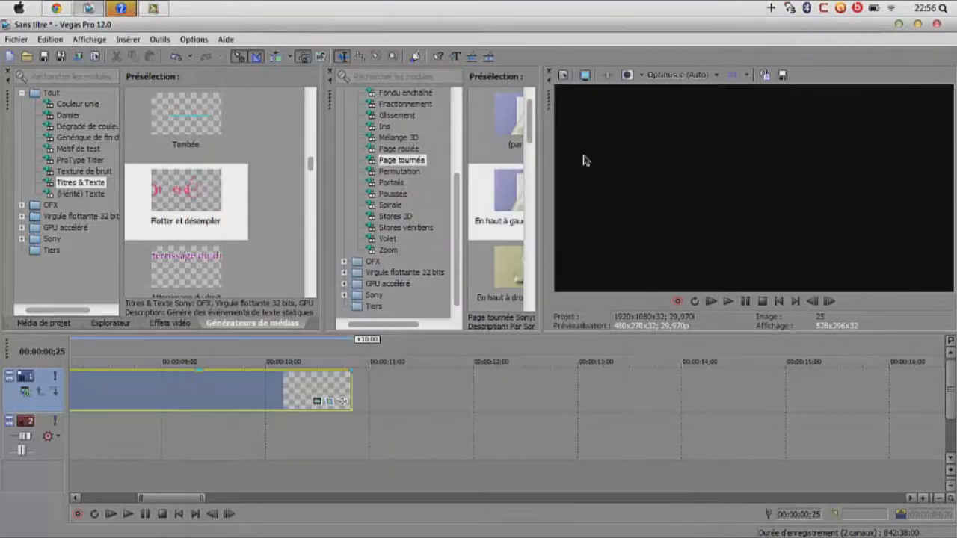
Preview the title from the project start, then move its event to 00:00:00;00 on video track 1
click(111, 514)
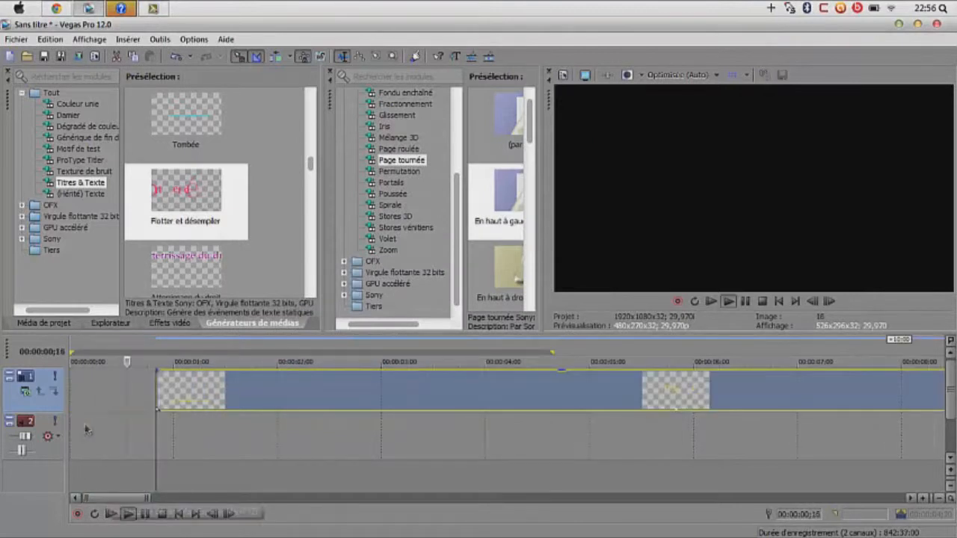
click(146, 513)
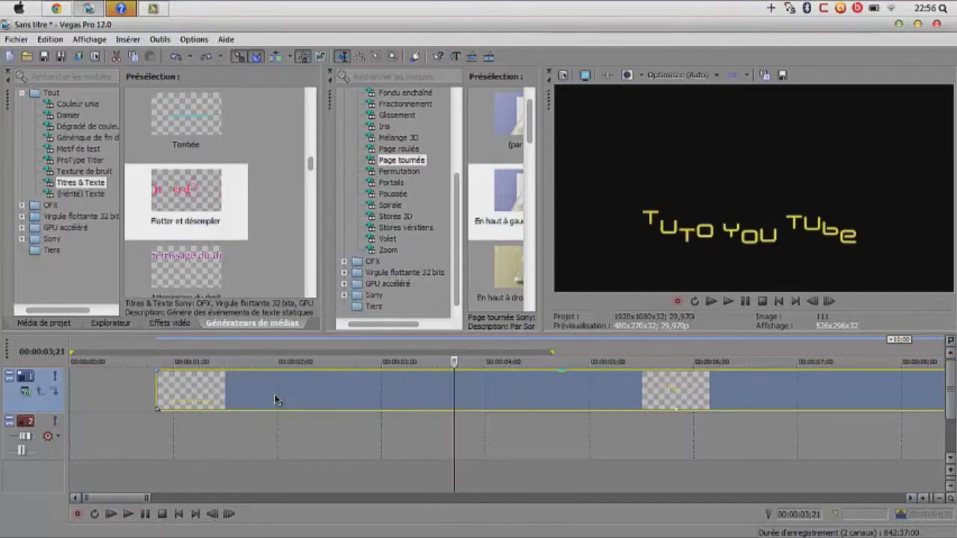
drag(290, 395, 185, 400)
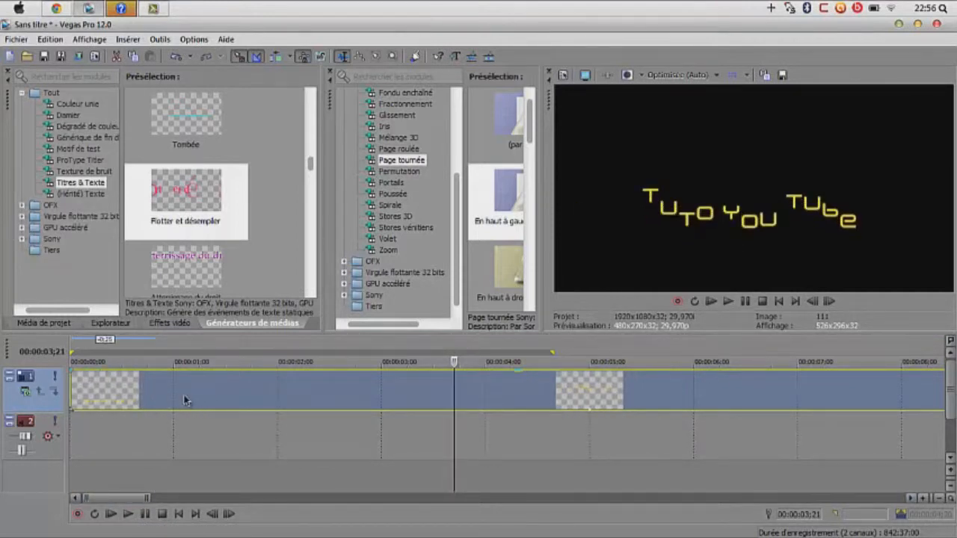
Reopen the title's generator settings, move the text lower in the preview frame, and play the result from the start
click(554, 356)
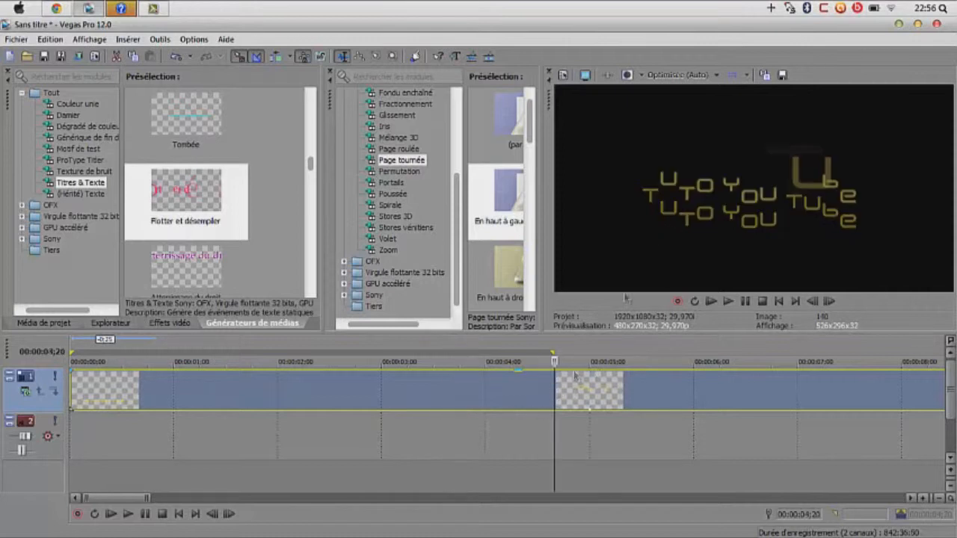
drag(119, 498, 175, 498)
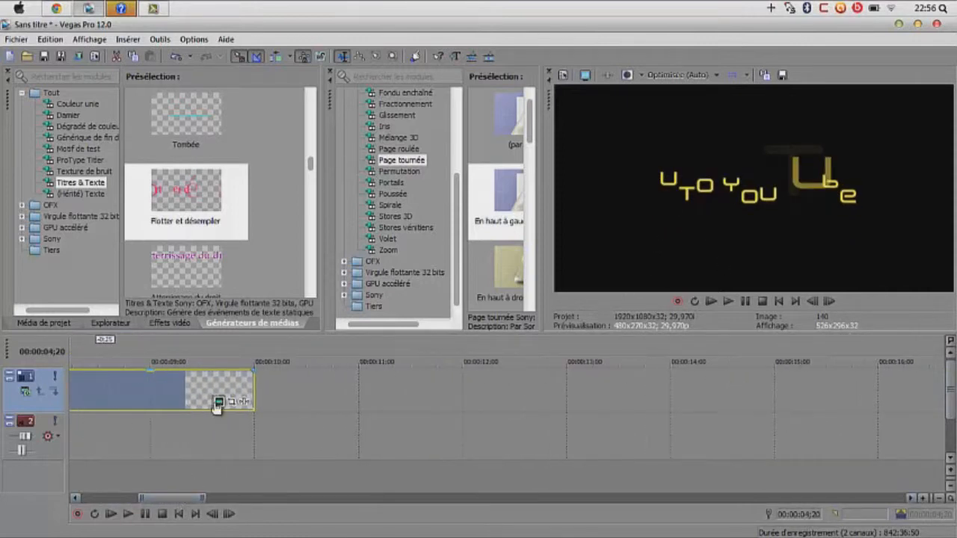
click(218, 402)
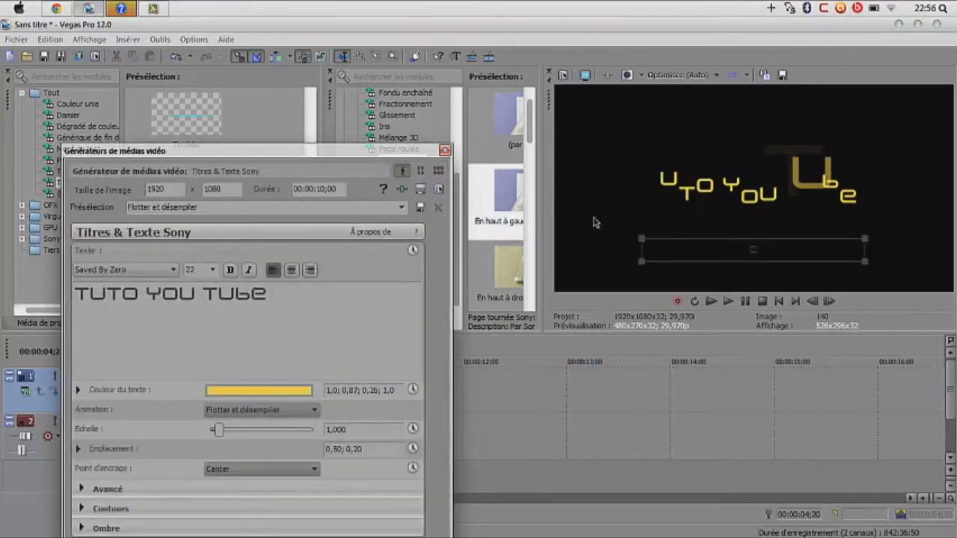
drag(678, 241, 692, 291)
click(444, 150)
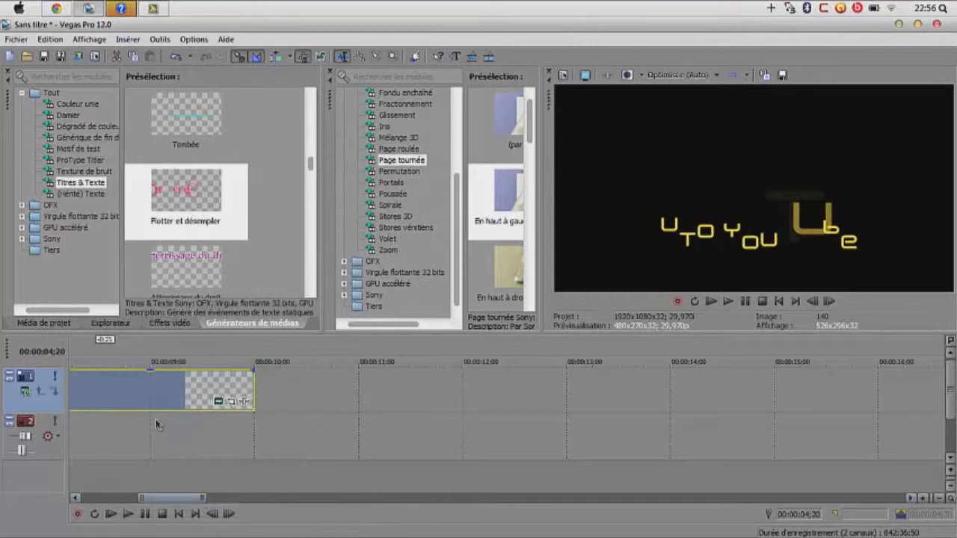
click(111, 514)
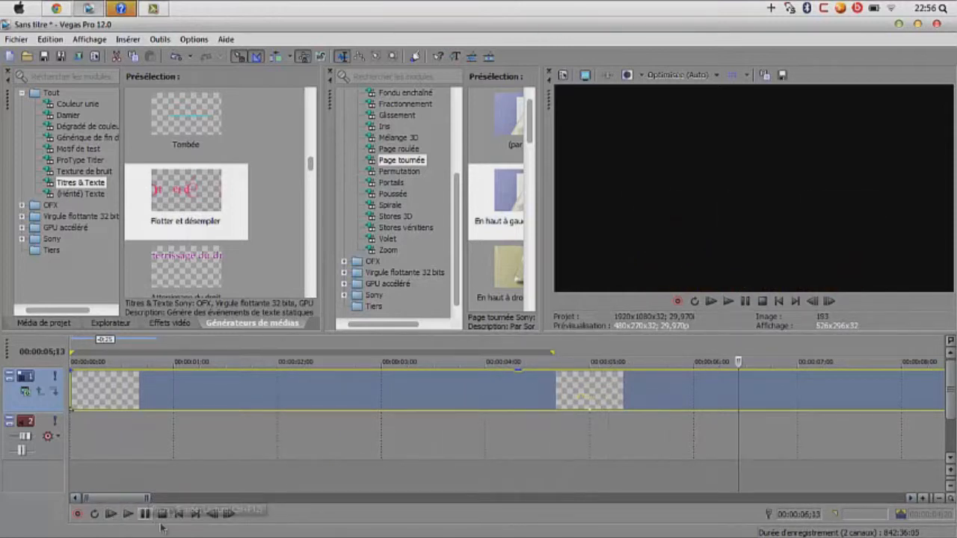
Examine more Titres & Texte presets, including Glissade, Rapide and Glissade vers le haut
scroll(183, 193, down, 5)
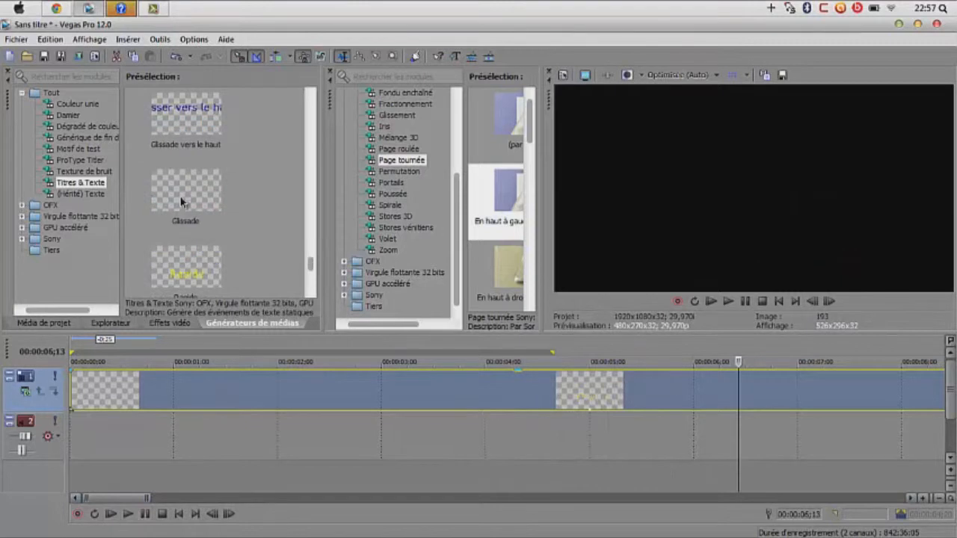
click(184, 194)
click(192, 290)
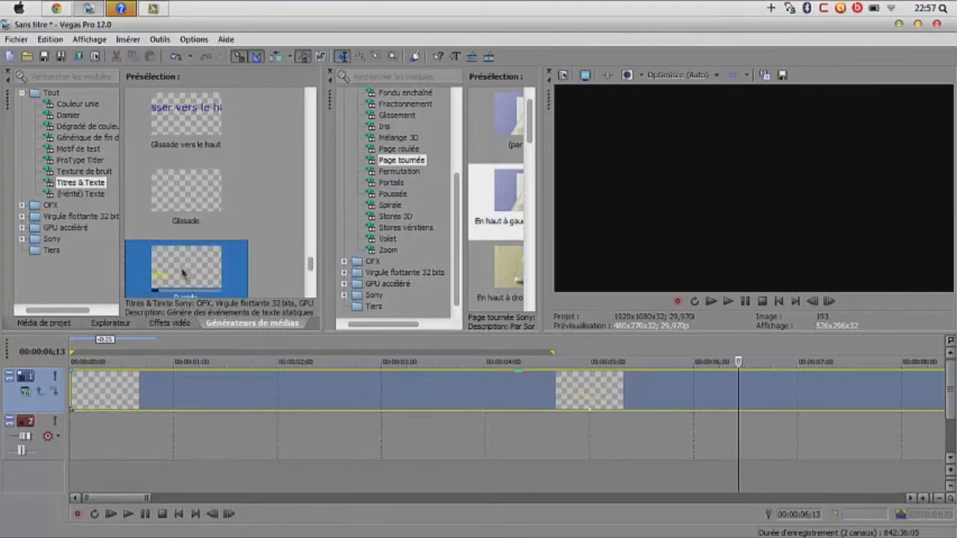
click(179, 224)
click(178, 114)
Delete the title event from video track 1 and place the cursor at 00:00:02;08
click(277, 374)
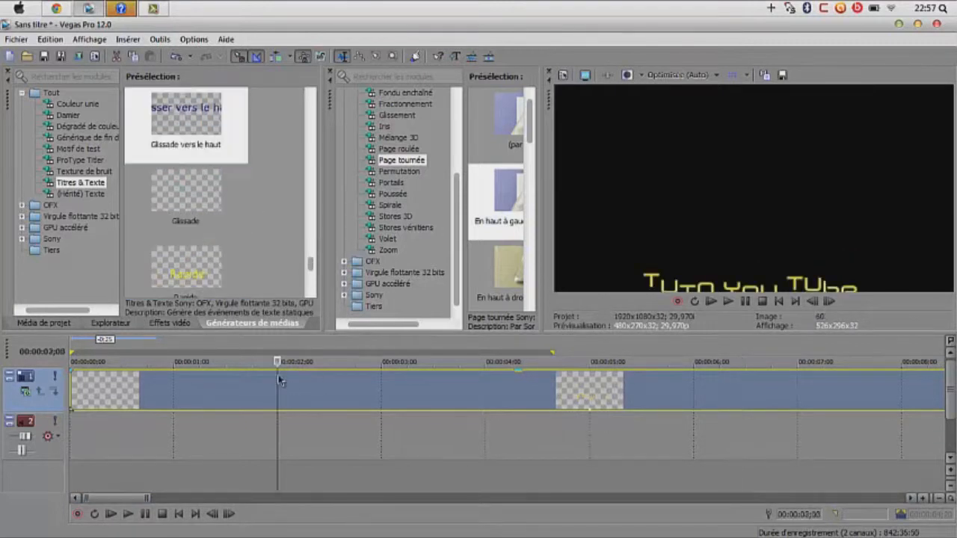
key(Delete)
click(305, 444)
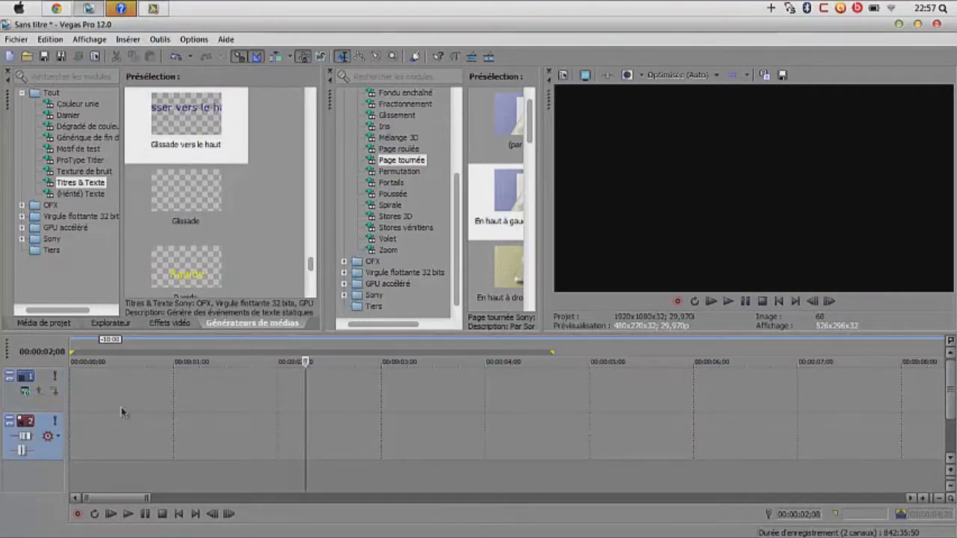
Add a (Hérité) Texte preset near the start of video track 1
click(82, 194)
drag(196, 203, 85, 389)
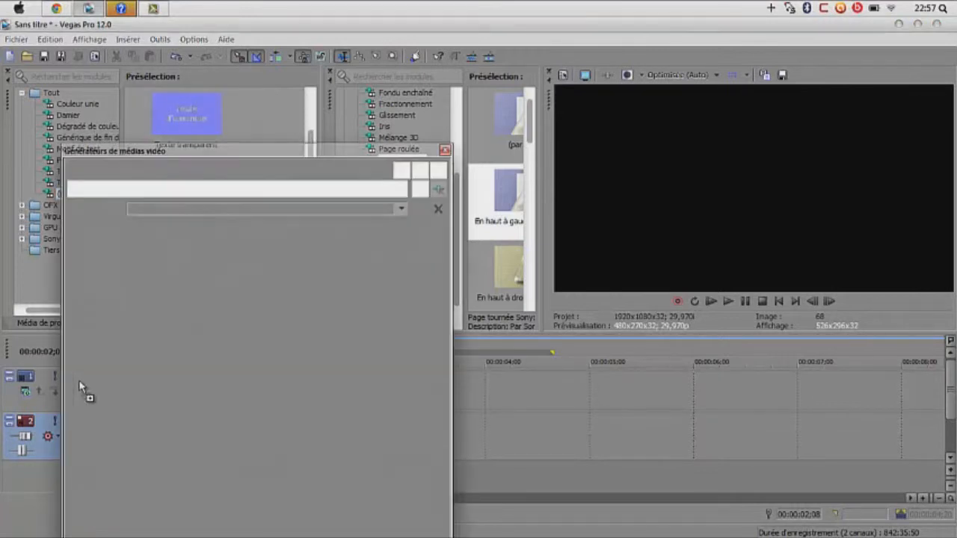
Add a Rouge Couleur unie event at the start of the timeline as a background for the Ombre douce text
click(445, 151)
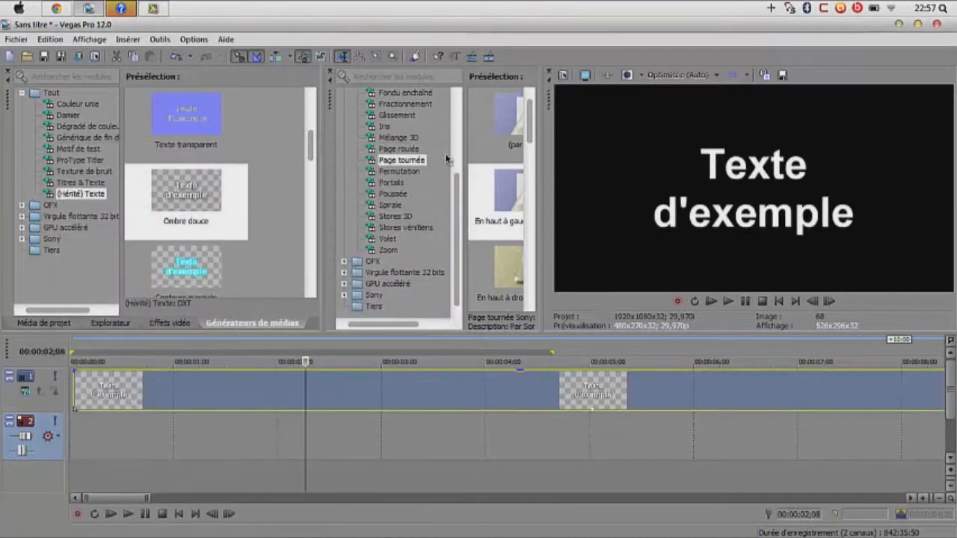
click(75, 104)
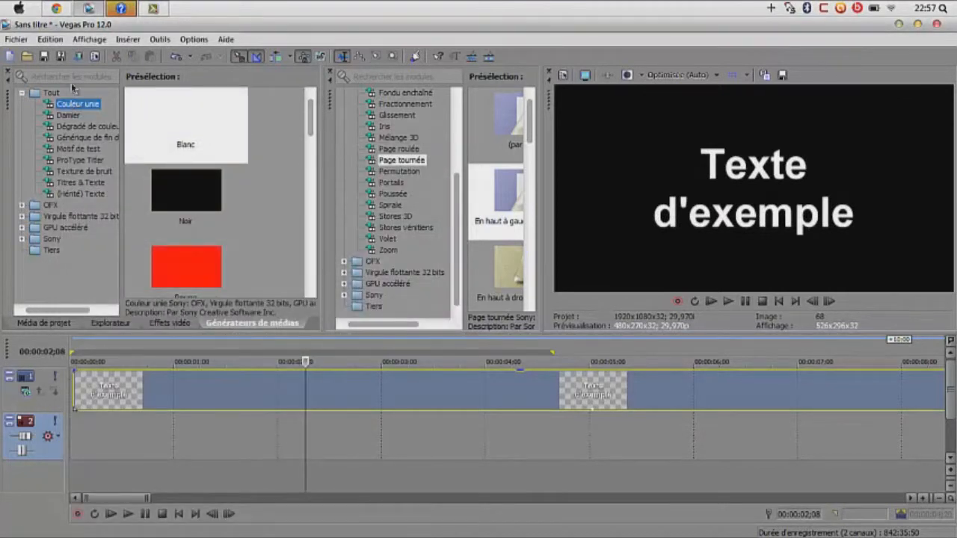
drag(184, 277, 78, 464)
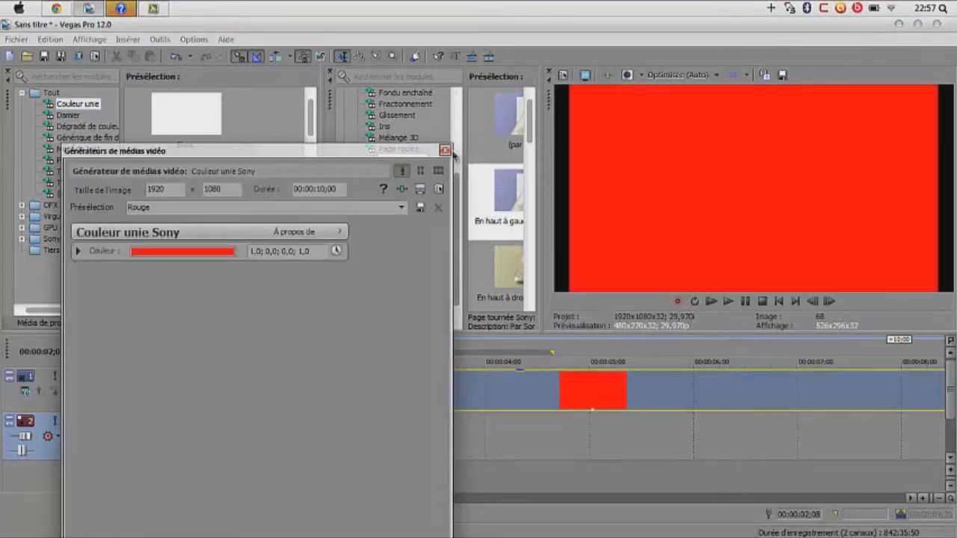
click(444, 152)
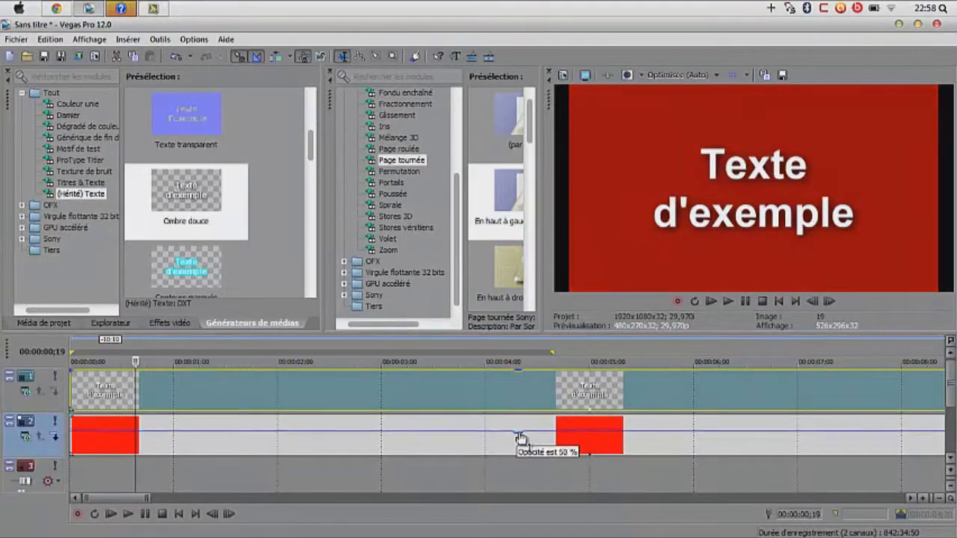
Set the red background event's opacity to about 72% and lower the opacity of the text event above it
mouse_move(512, 442)
mouse_down()
mouse_move(521, 469)
mouse_move(519, 432)
mouse_up()
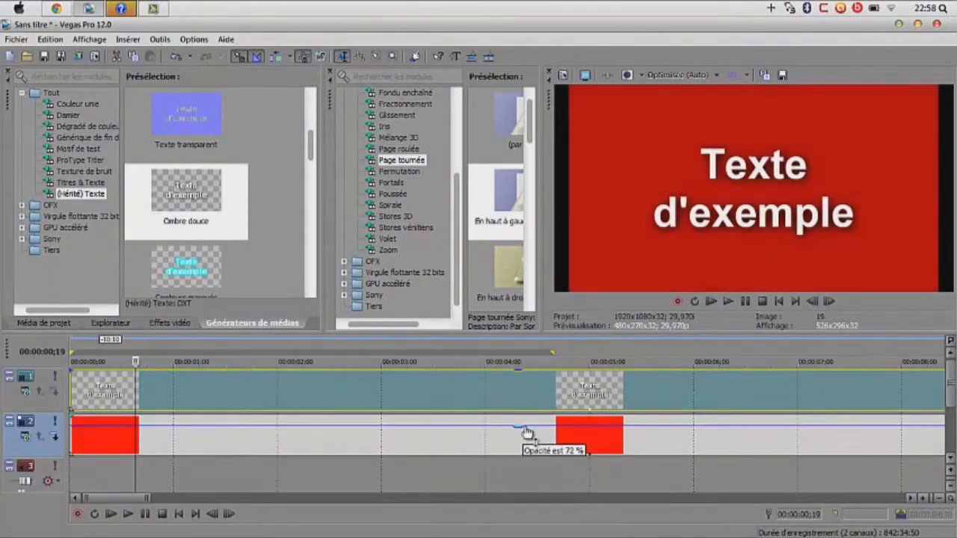
drag(520, 378, 519, 386)
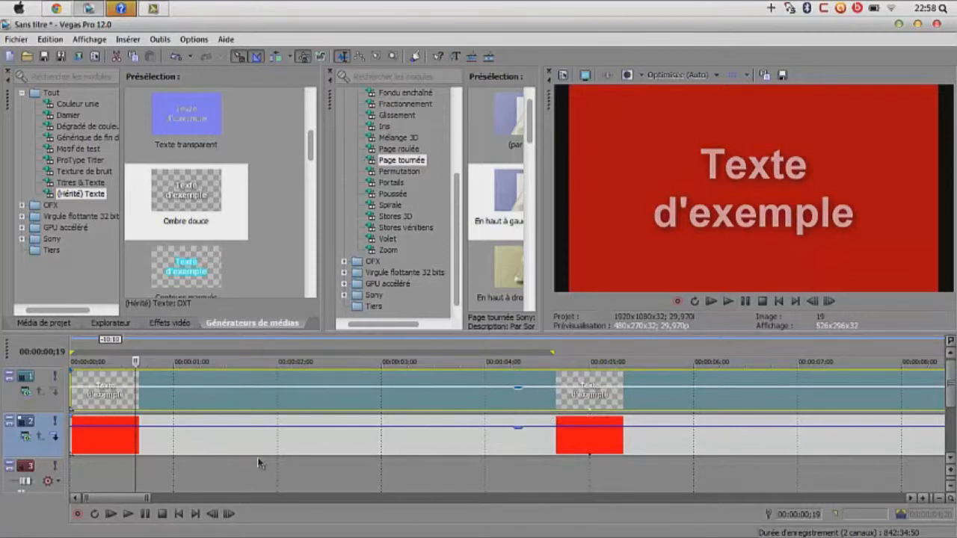
Replace the sample text in the (Hérité) Texte event on video track 1 with "tuto" and close its generator settings
drag(105, 501, 166, 507)
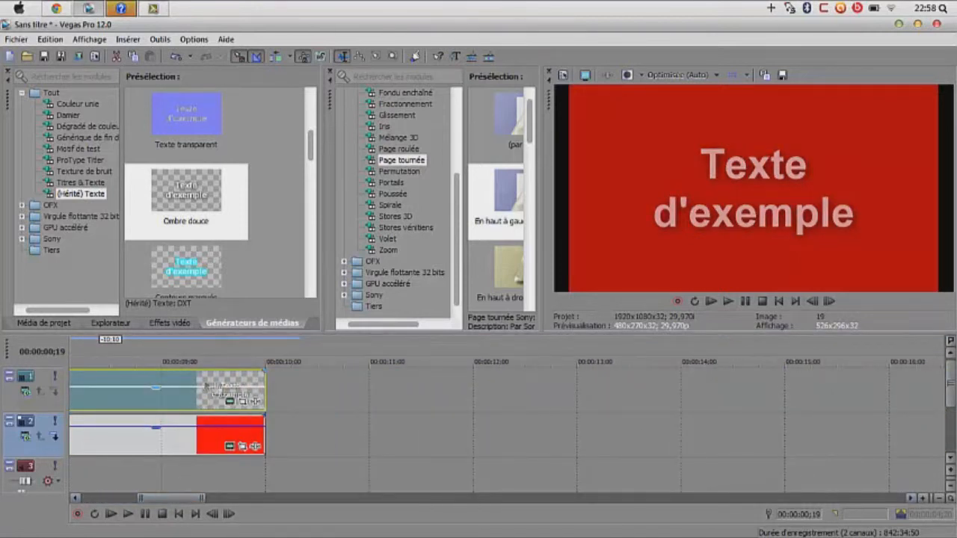
click(230, 402)
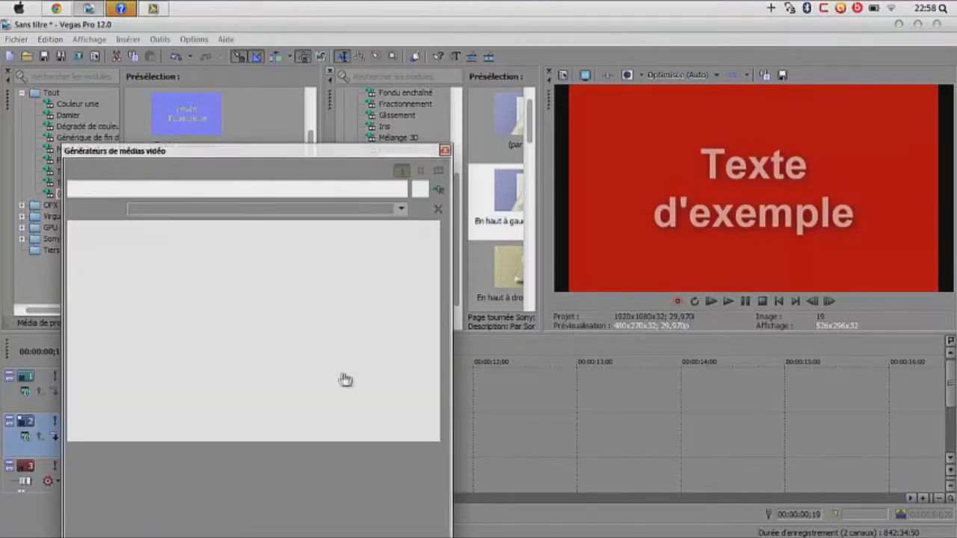
click(338, 364)
key(ctrl+a)
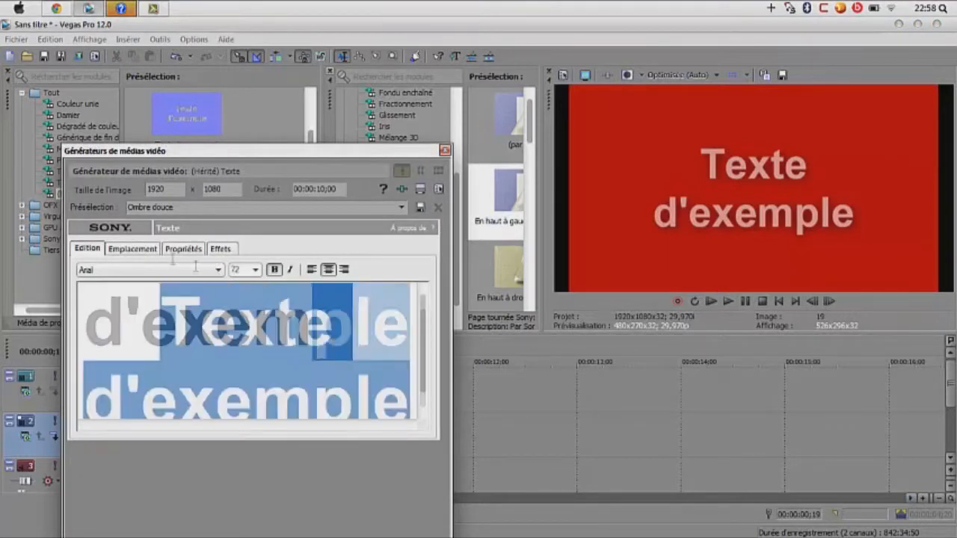
key(BackSpace)
text(r)
key(BackSpace)
text(tuto)
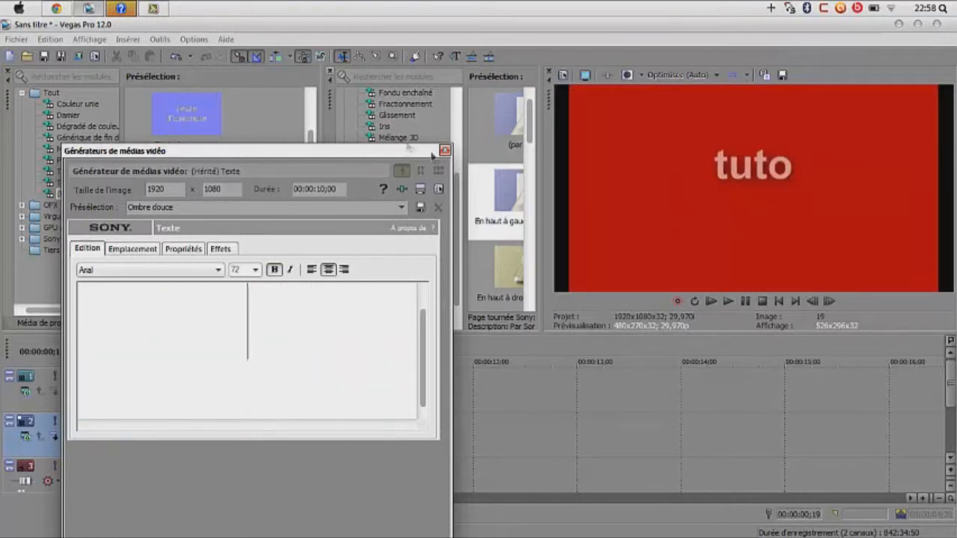
click(444, 150)
Briefly play the edited text over the red background from 00:00:08;09
click(88, 398)
key(space)
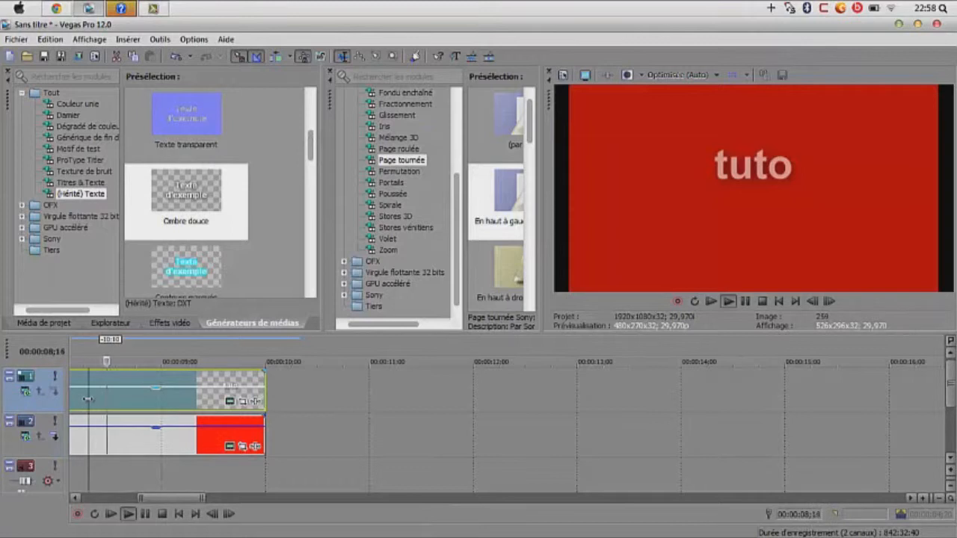
key(space)
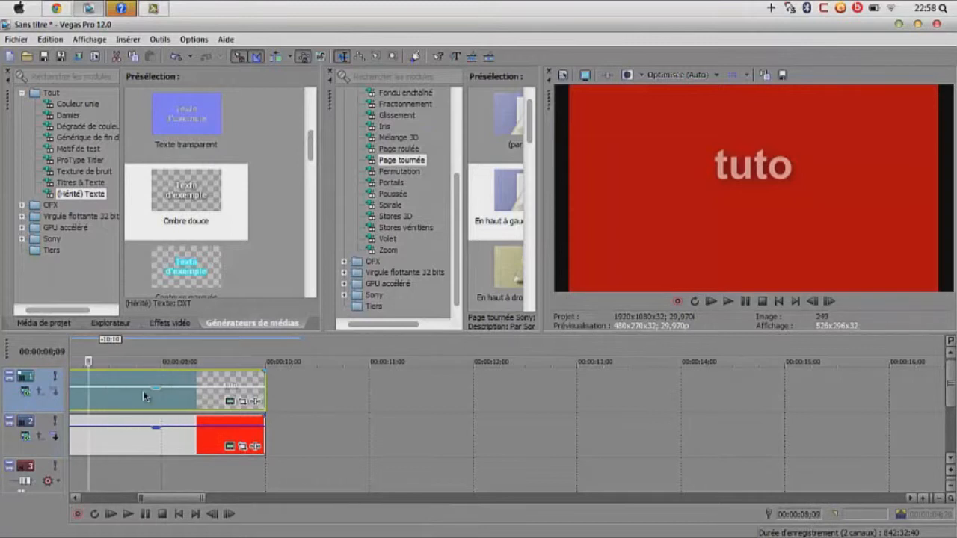
Delete the red event from video track 2 and move the text event's Panoramique/Recadrage frame up to Centre Y 405
click(176, 447)
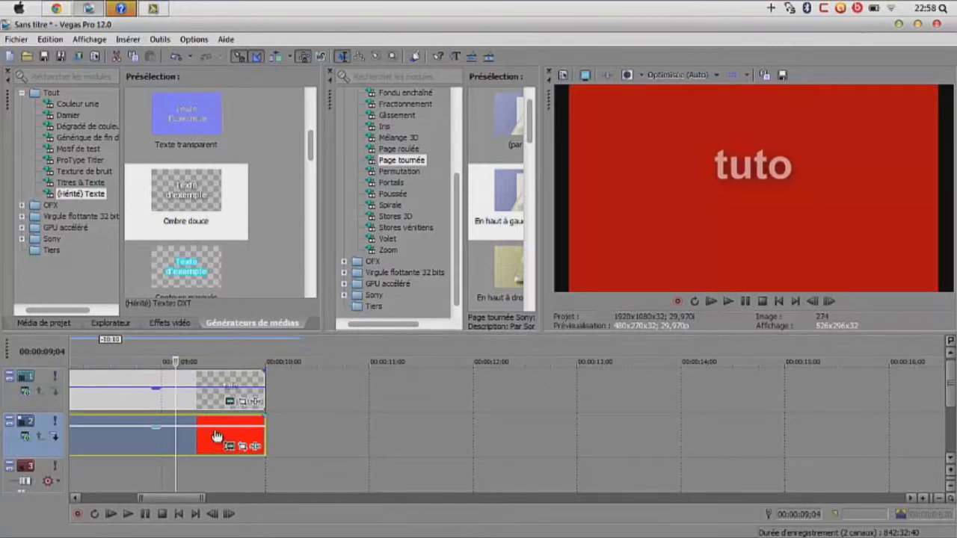
key(Delete)
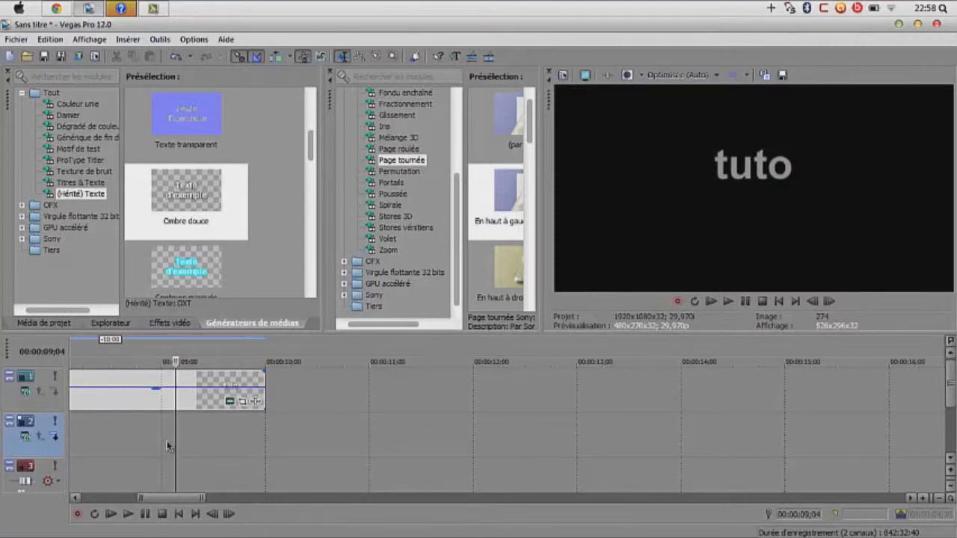
click(244, 402)
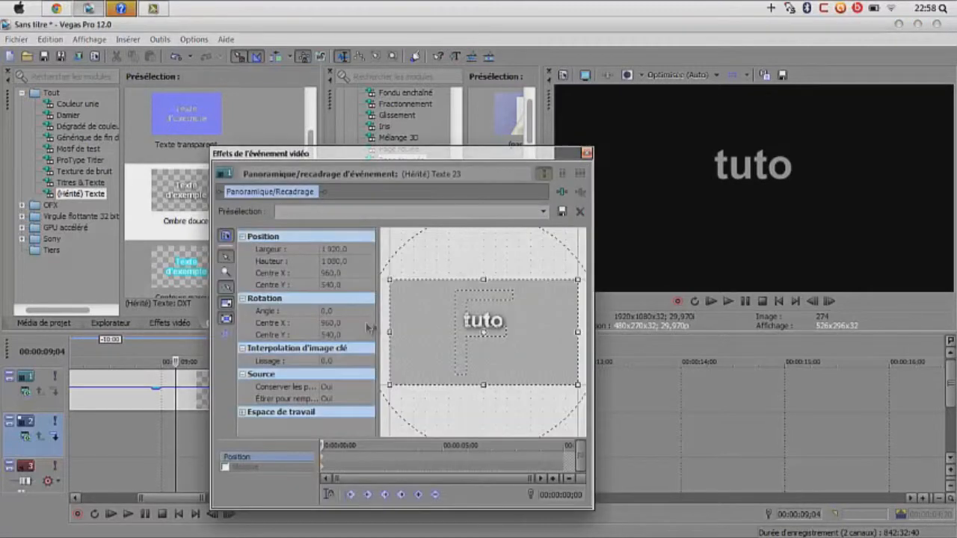
drag(465, 309, 477, 308)
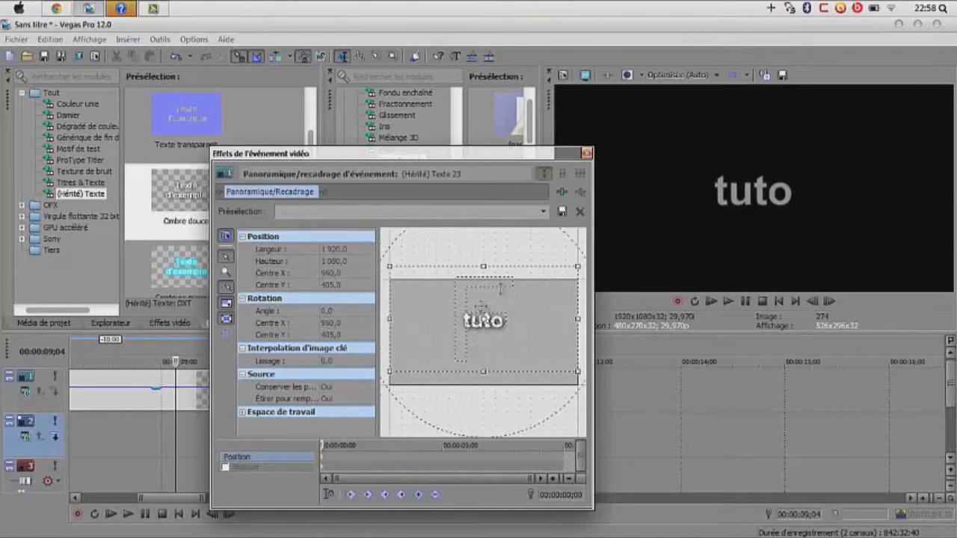
click(587, 153)
Delete the "tuto" text event from the start of video track 1
drag(186, 502, 97, 495)
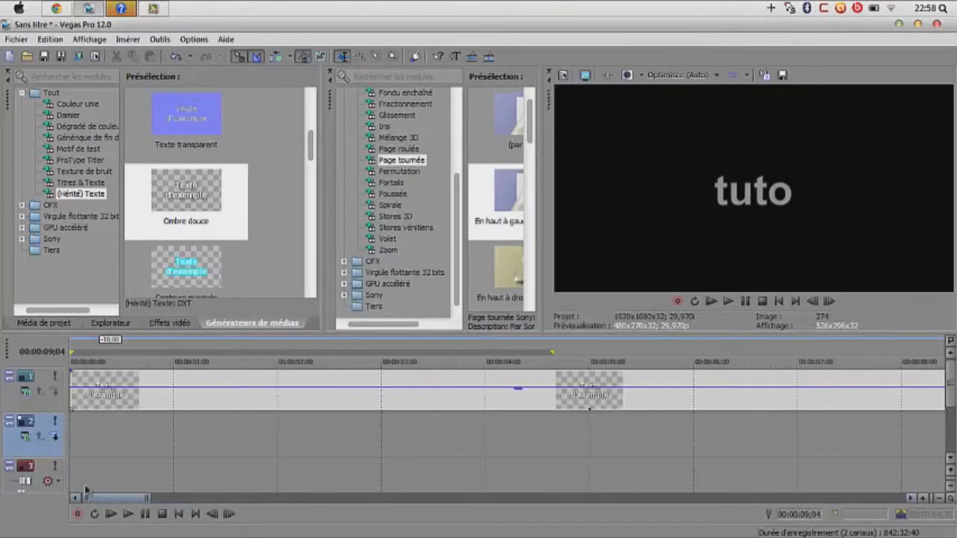
click(75, 387)
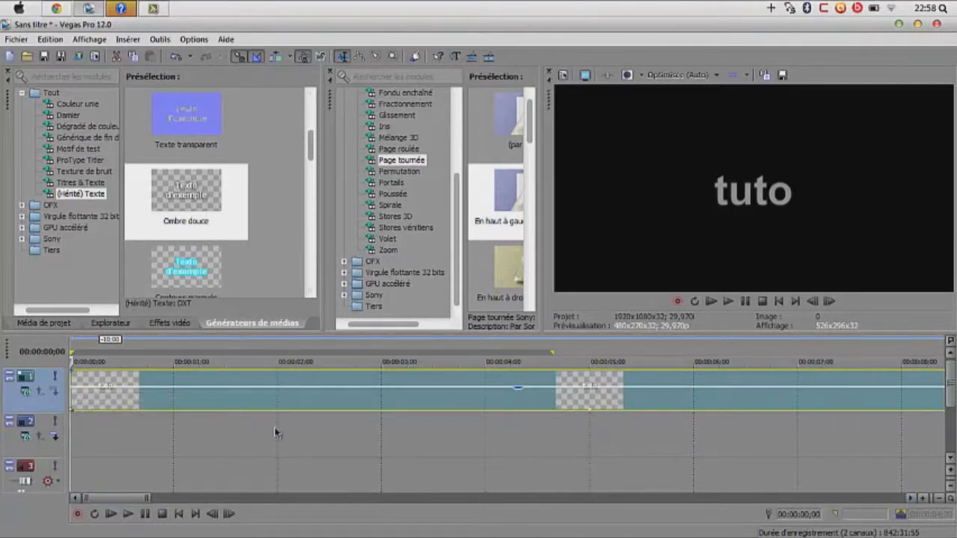
key(Delete)
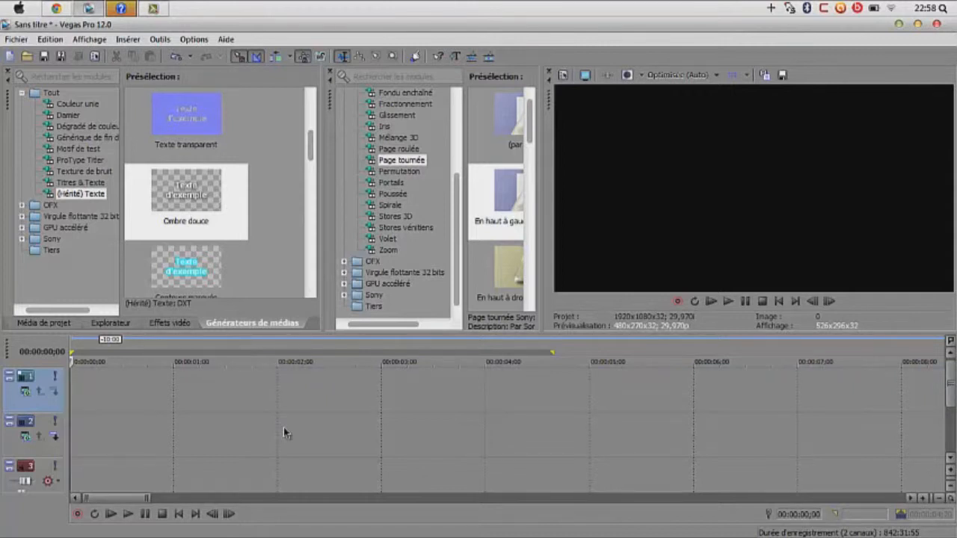
Import 01 Down the Road.m4a from the C2C, Down the Road - EP folder of the iTunes music library
click(44, 323)
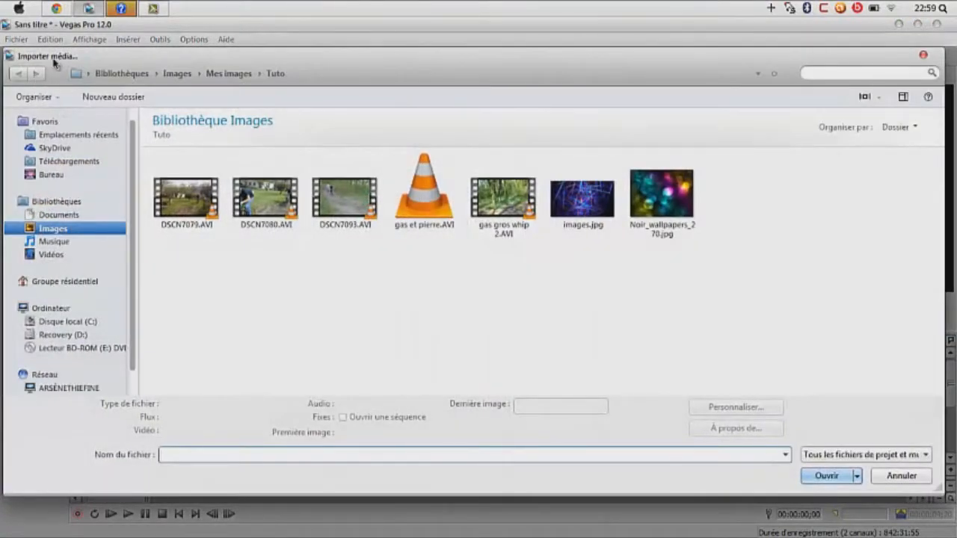
click(18, 241)
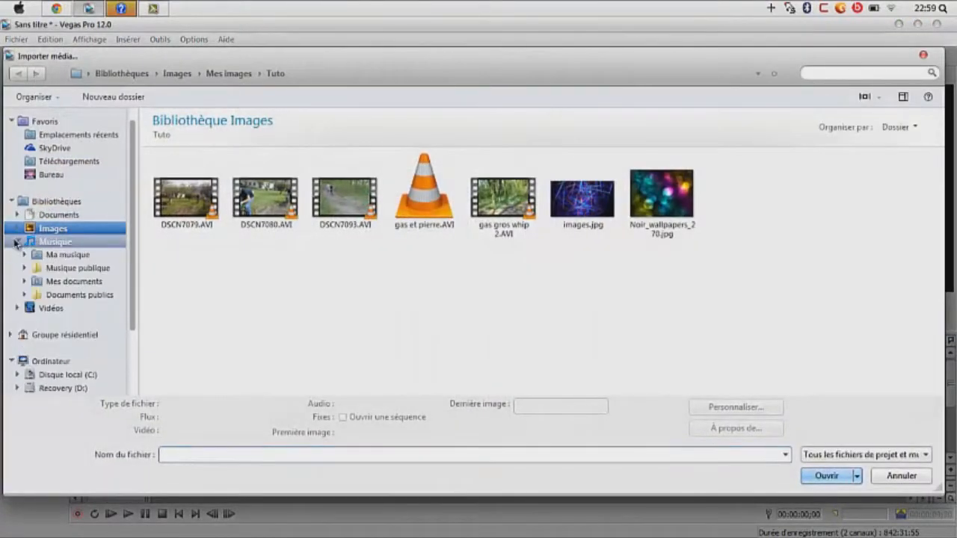
click(26, 255)
click(32, 268)
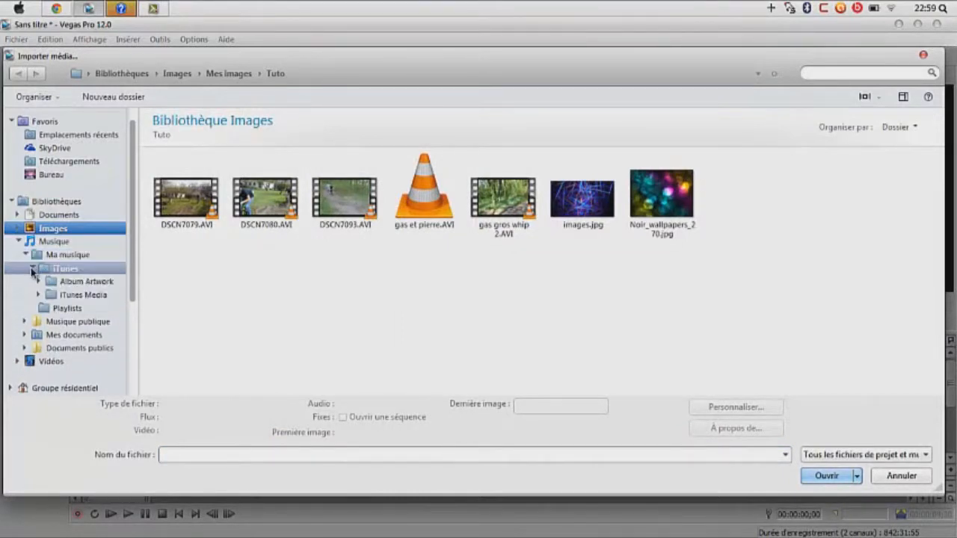
click(39, 294)
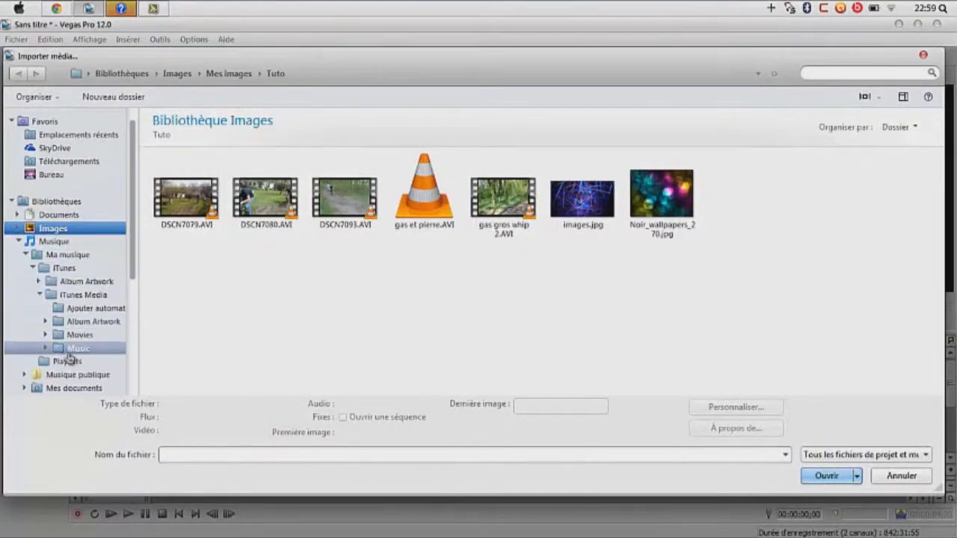
click(49, 349)
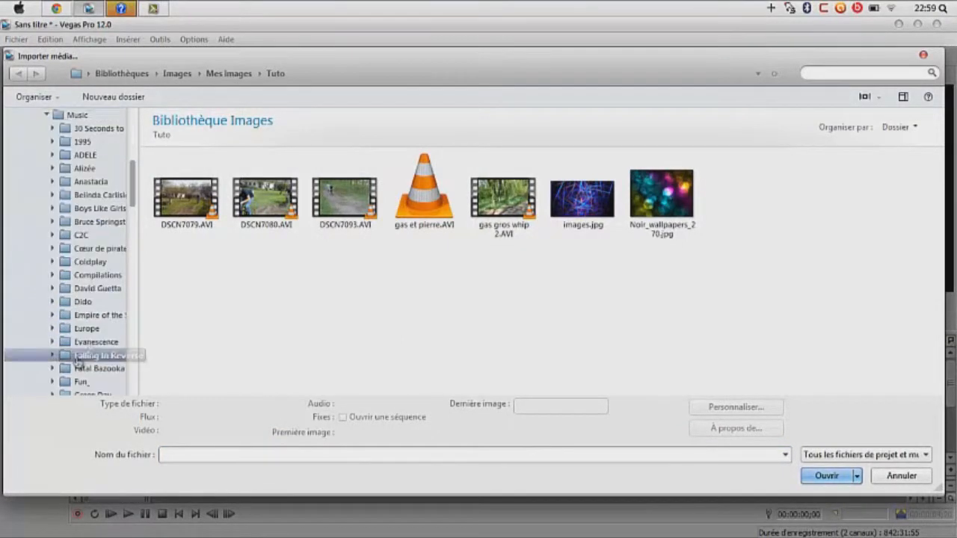
click(80, 248)
click(81, 235)
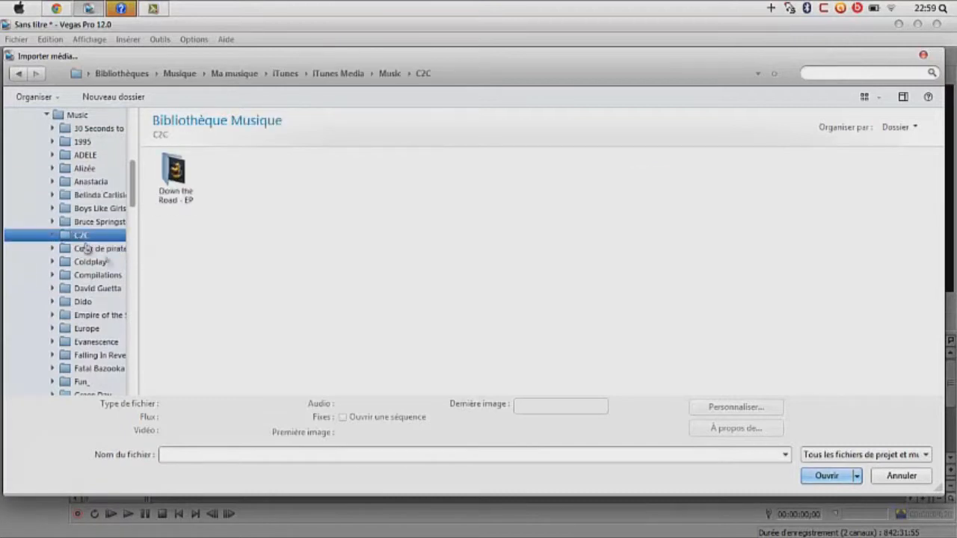
double_click(188, 197)
click(181, 196)
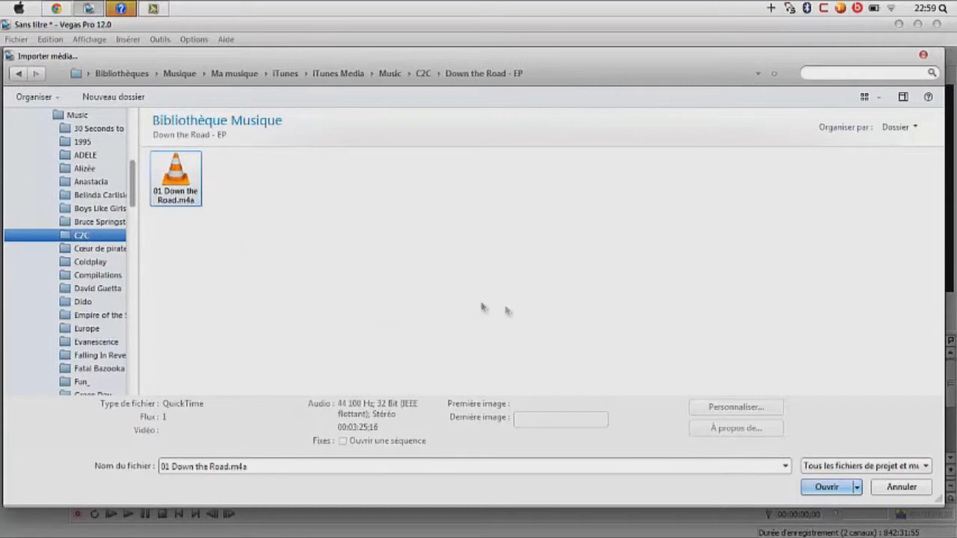
click(818, 490)
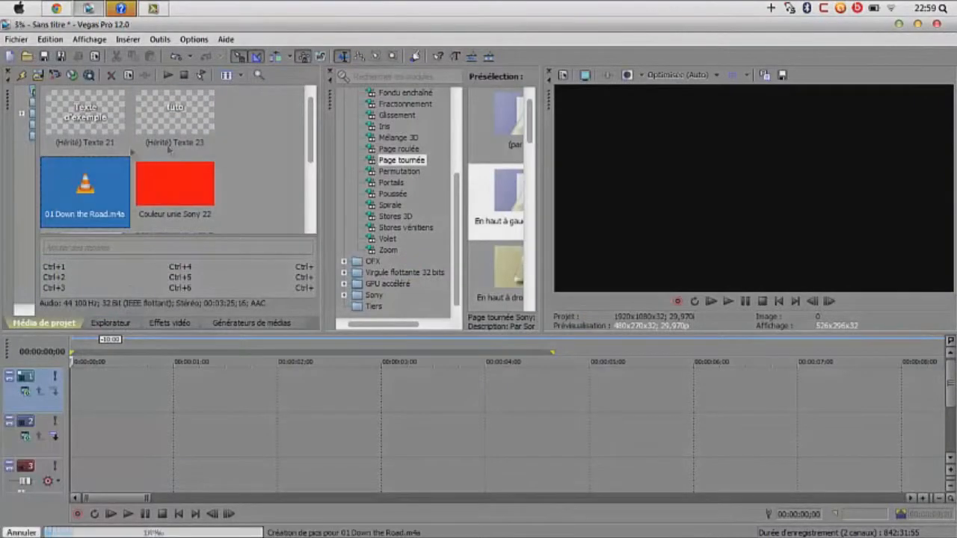
Place 01 Down the Road.m4a from the project media at the start of the timeline's audio tracks
click(264, 211)
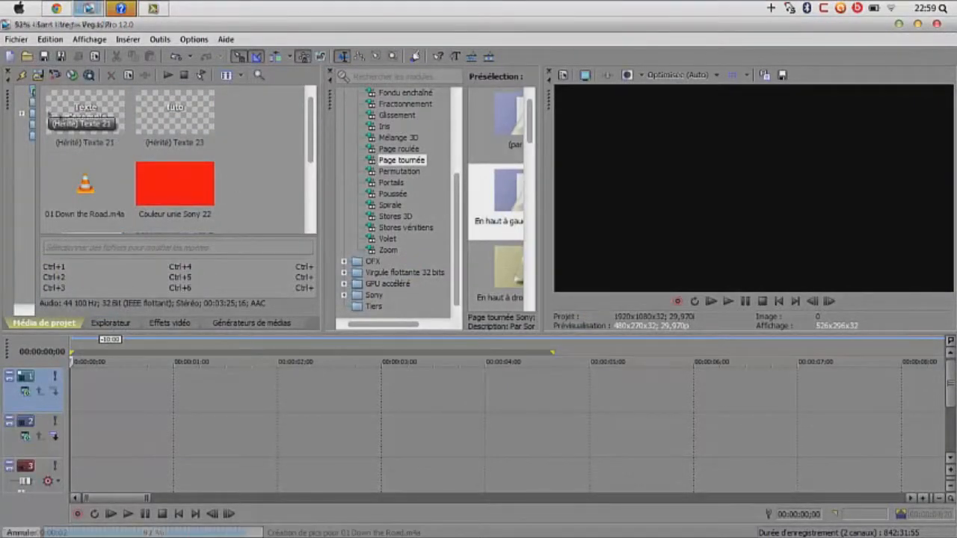
scroll(177, 142, down, 3)
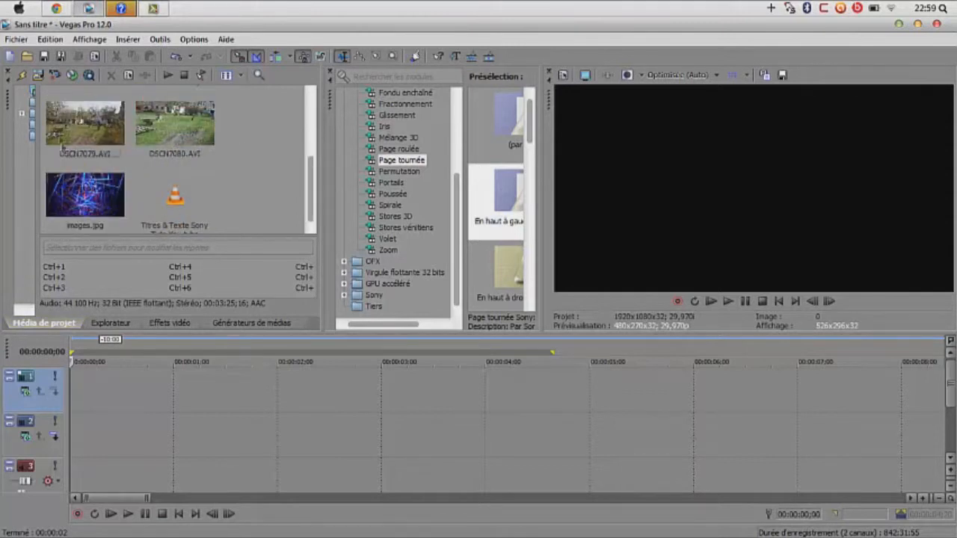
scroll(186, 209, up, 1)
drag(72, 140, 79, 486)
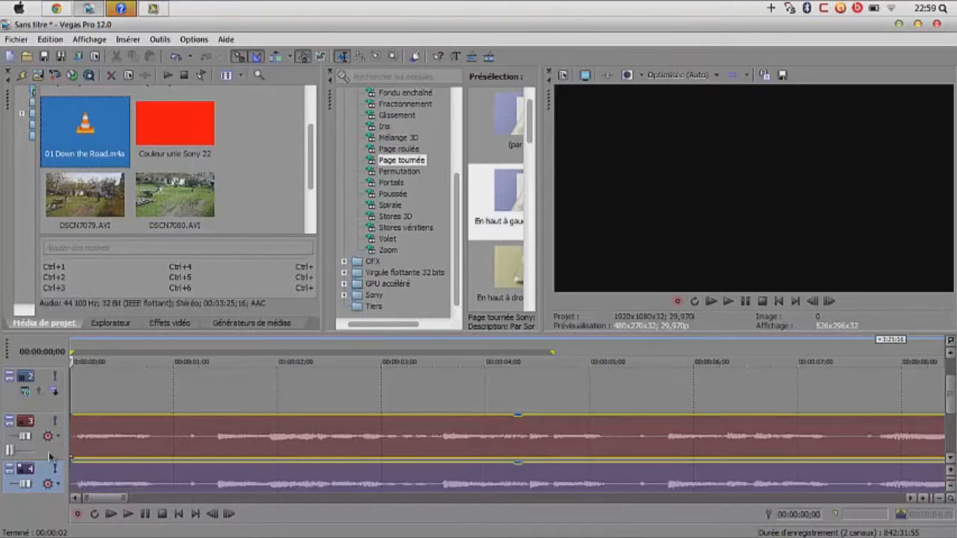
Delete the duplicate audio track 4 and place the cursor in the music event on track 3 at 00:00:02;18
click(107, 449)
click(132, 397)
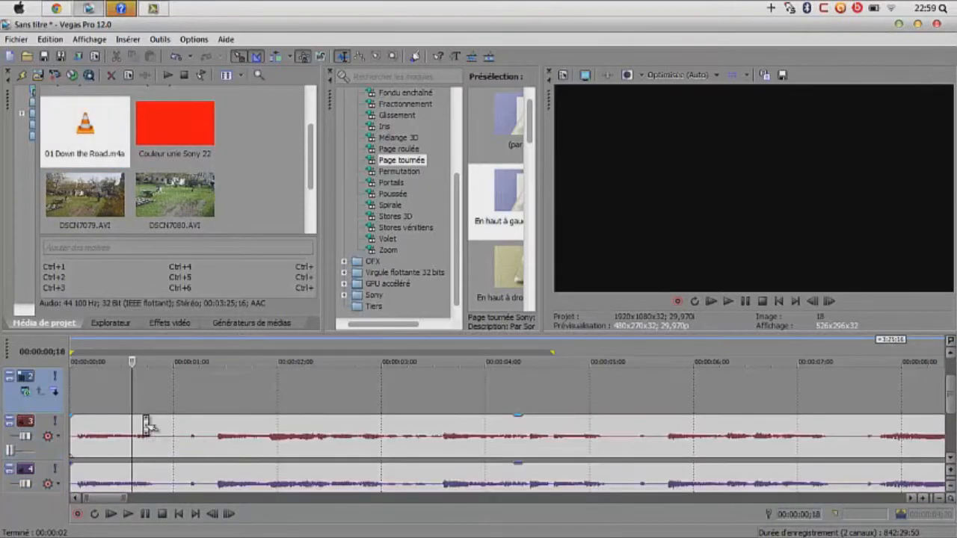
click(43, 450)
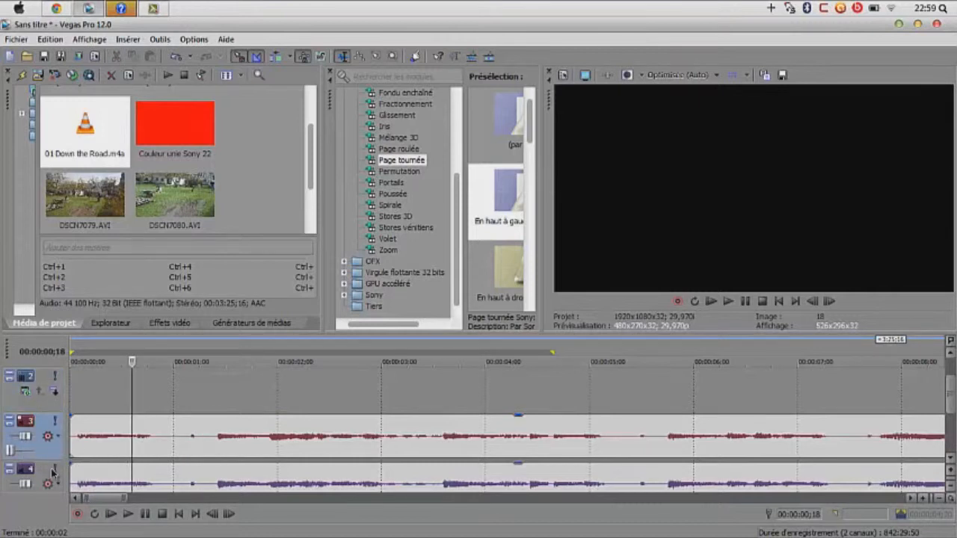
click(52, 470)
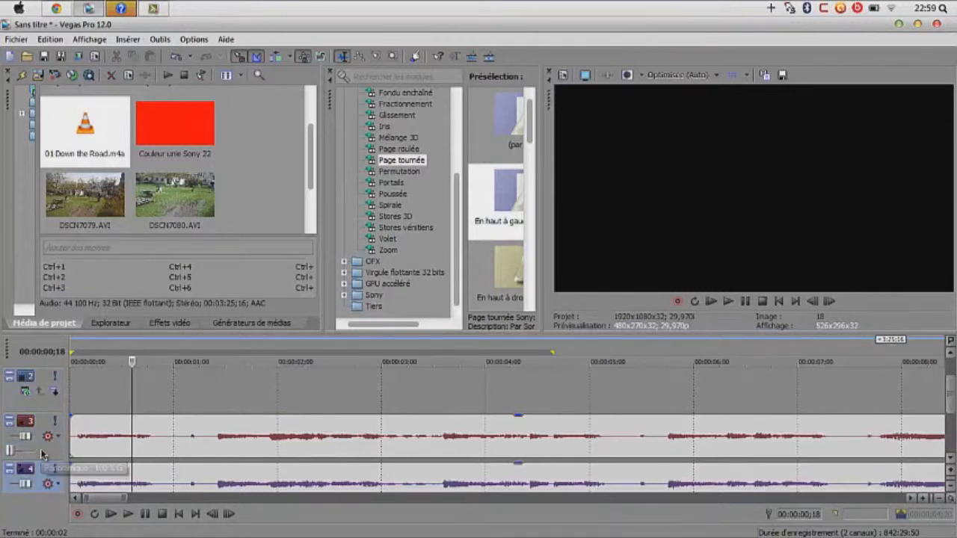
key(Delete)
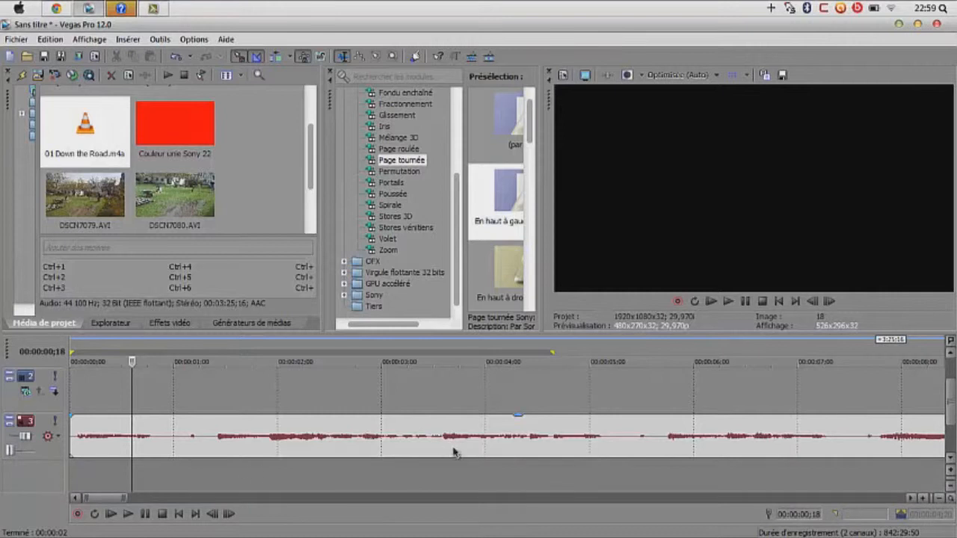
click(340, 439)
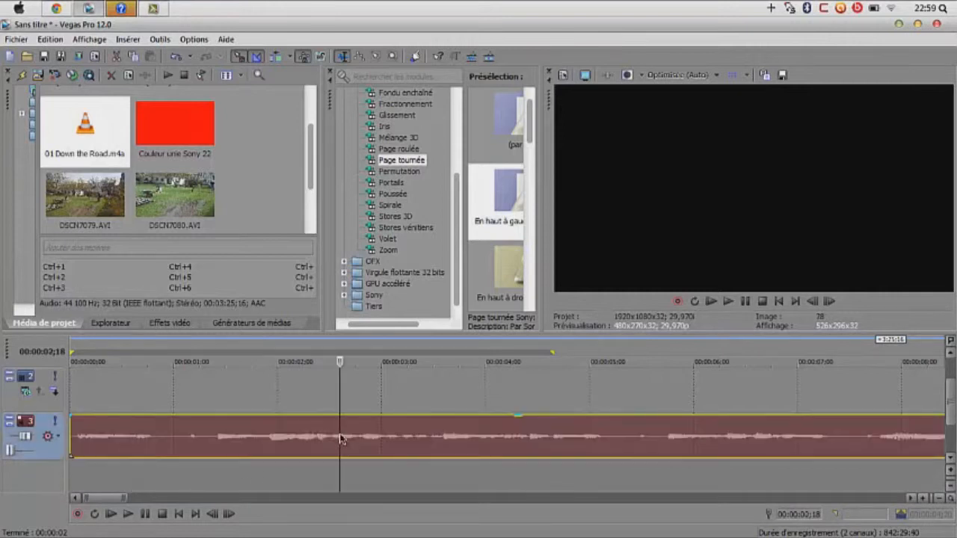
Play the music event on track 3 from the start of the timeline and stop the playback
click(72, 440)
key(space)
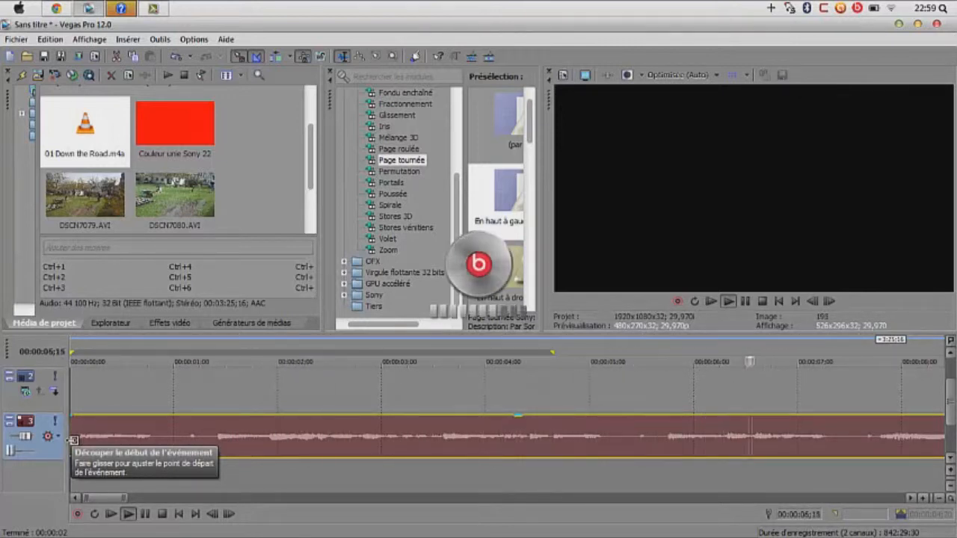
key(space)
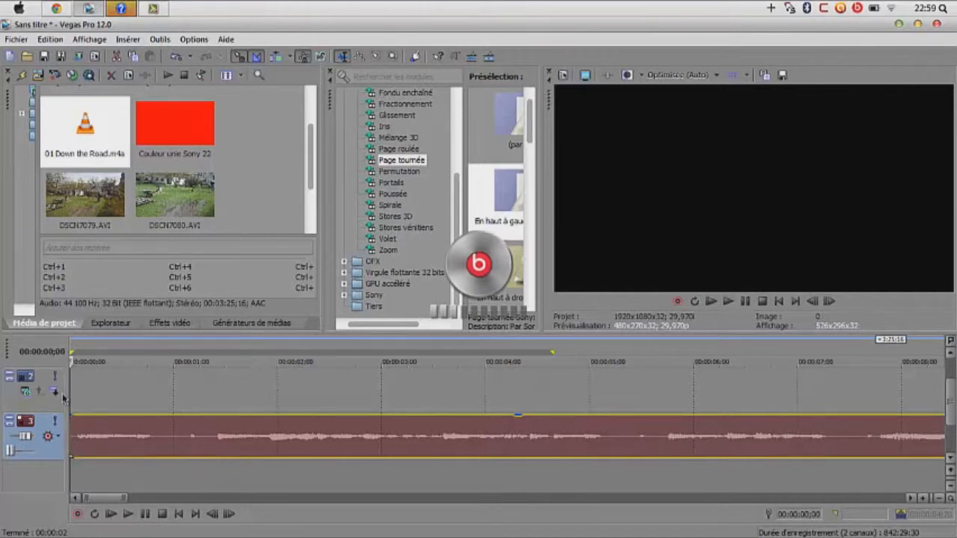
Split the music event on track 3 at 00:00:01;02
mouse_move(73, 417)
mouse_down()
mouse_move(357, 434)
mouse_move(72, 437)
mouse_up()
click(179, 448)
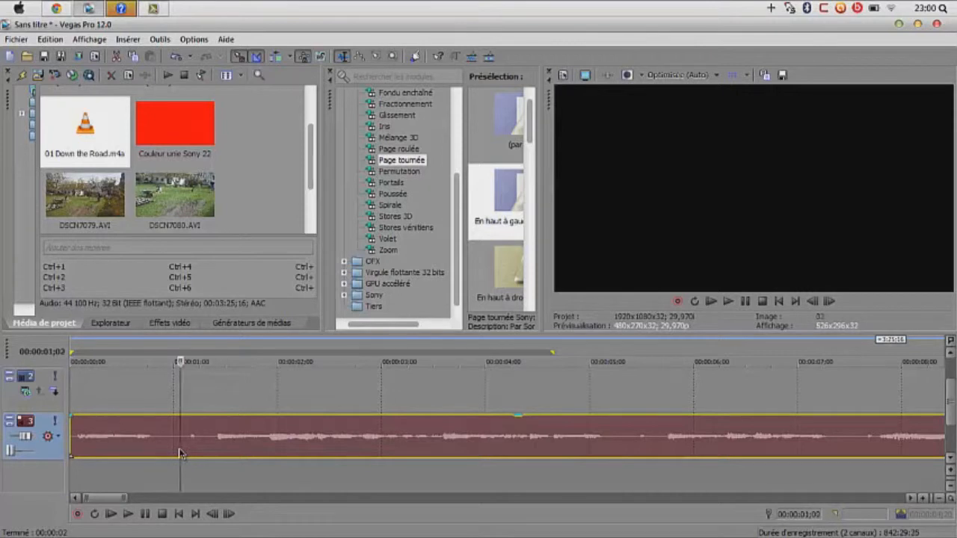
key(s)
click(195, 446)
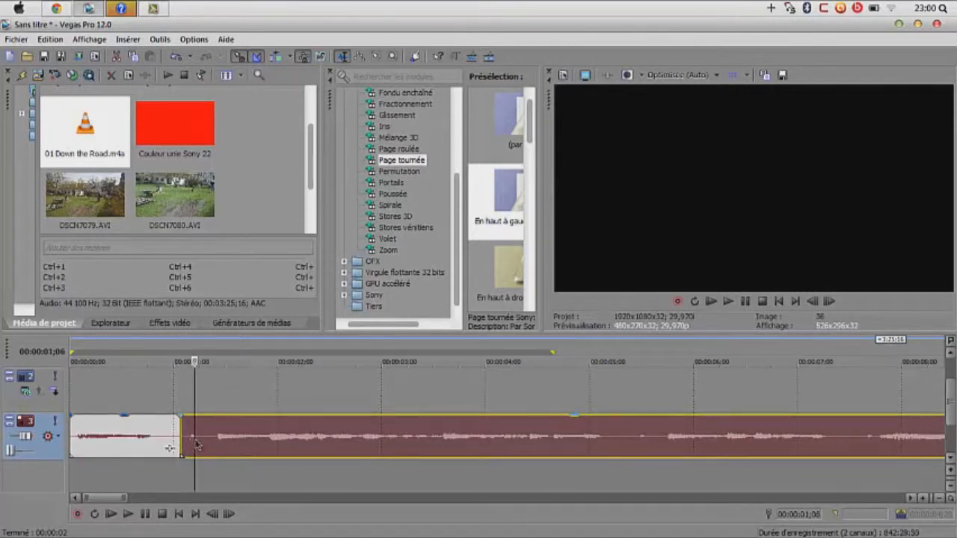
Delete both pieces of the split music event from track 3
click(153, 439)
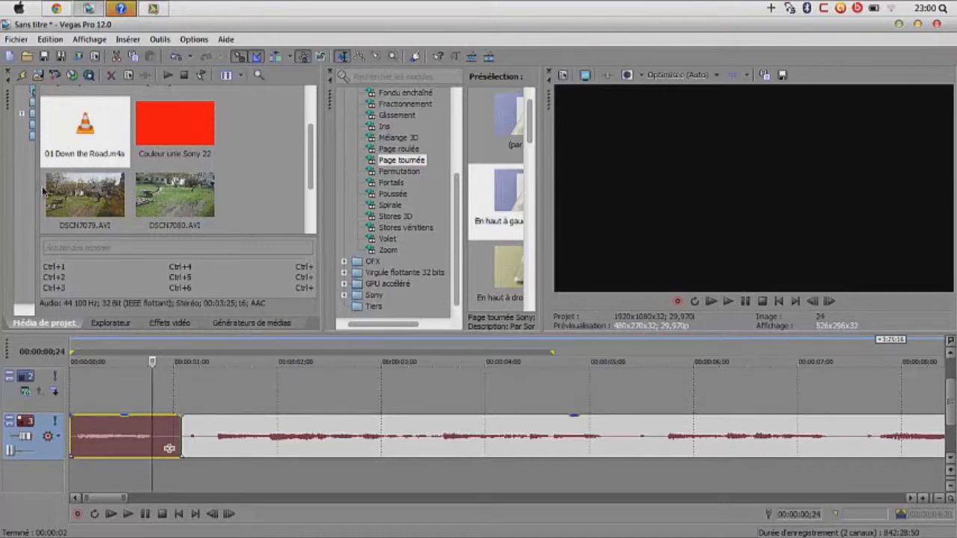
click(235, 449)
key(Delete)
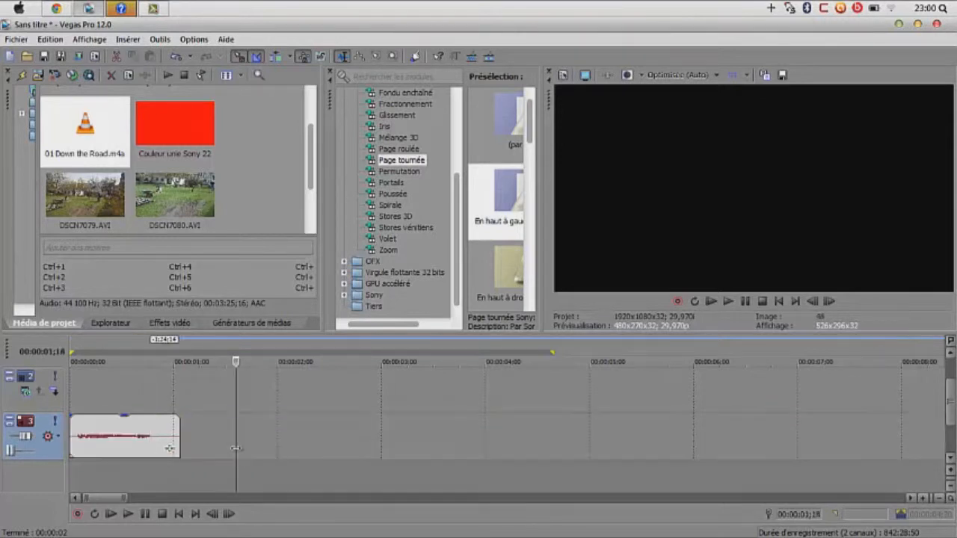
click(142, 438)
key(Delete)
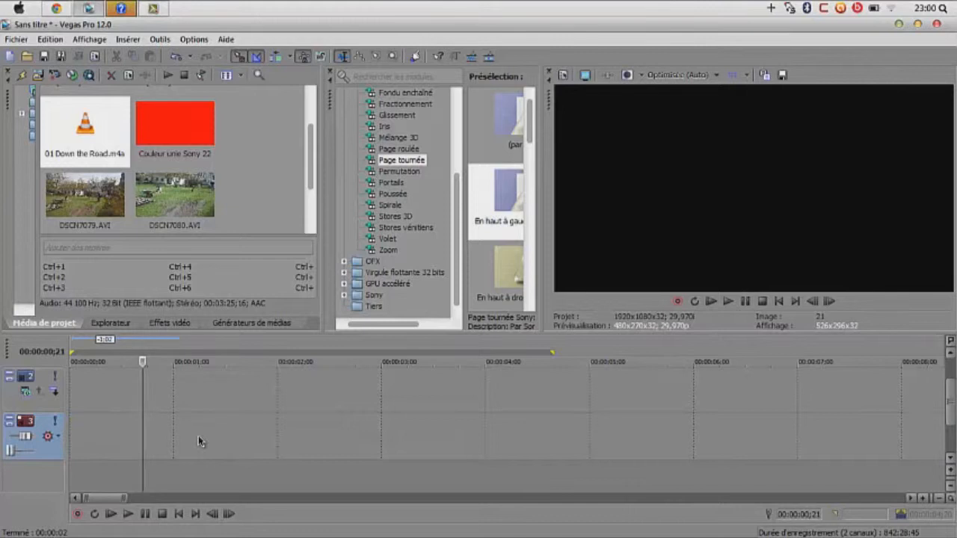
Return the cursor to the start of the timeline and open the render settings for exporting the project
click(200, 388)
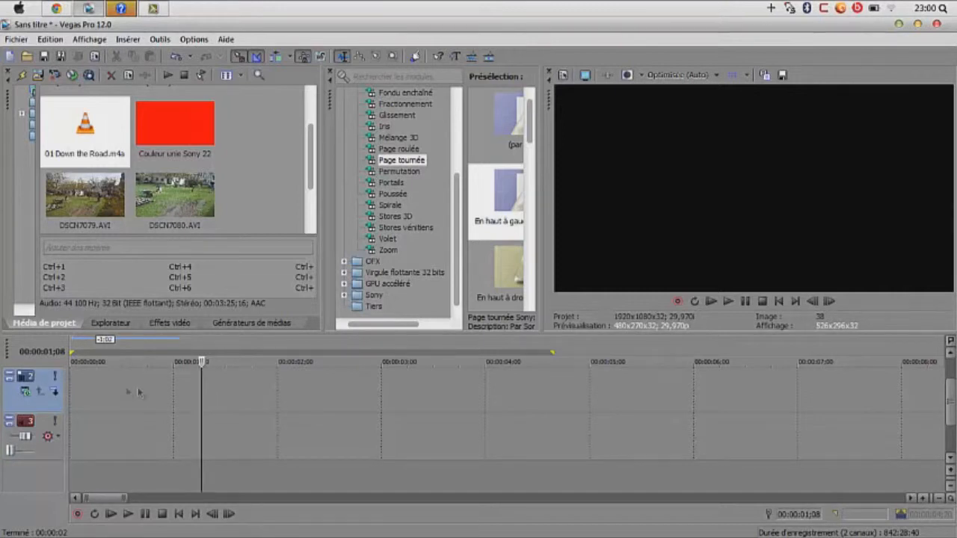
drag(201, 397, 54, 393)
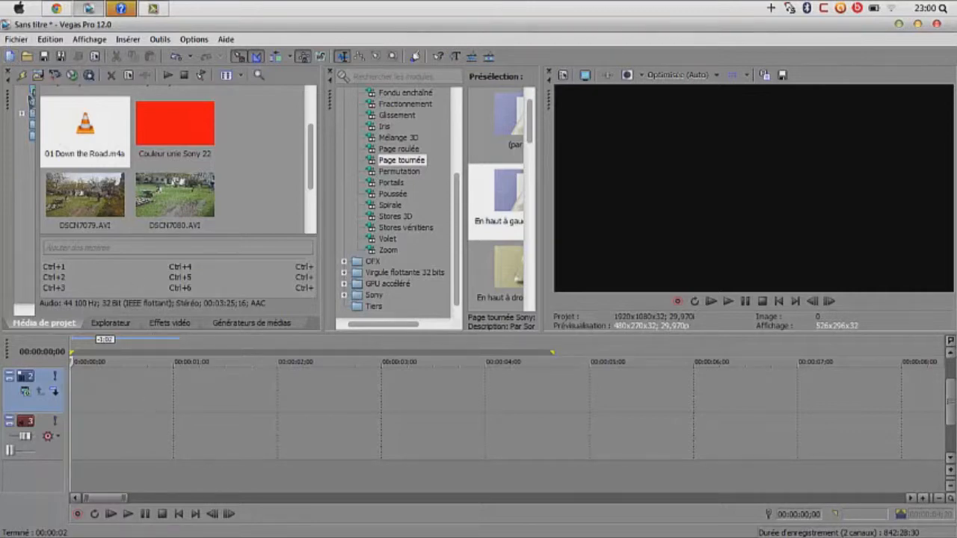
click(14, 37)
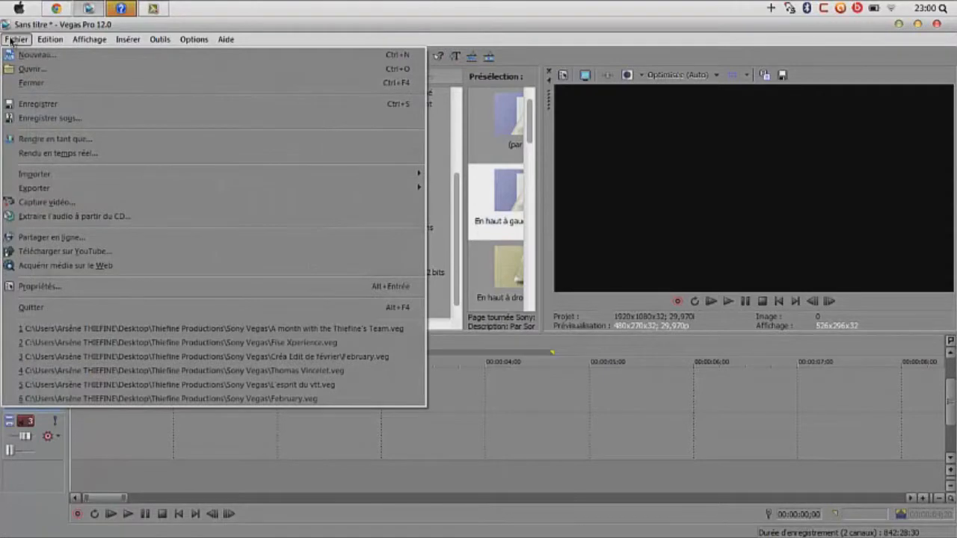
click(34, 141)
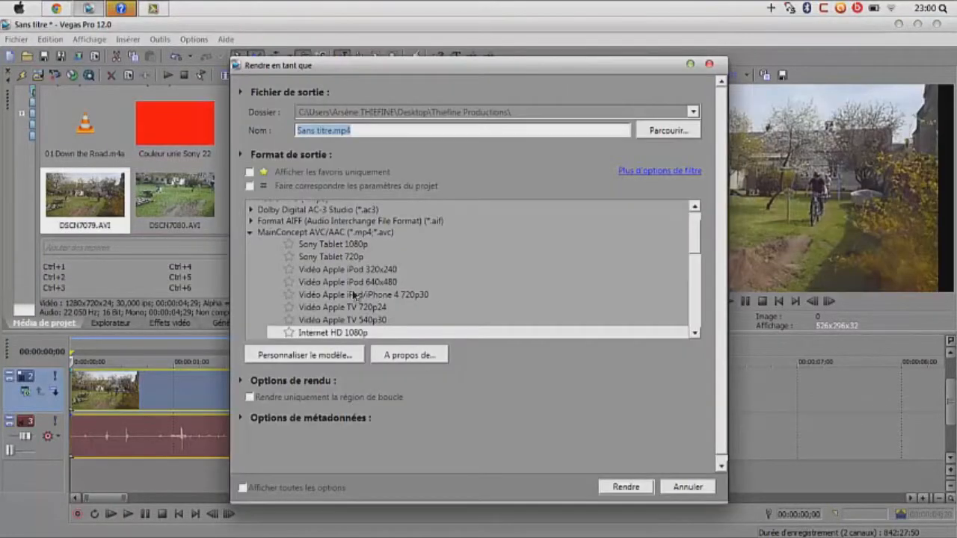
Choose the Vidéo HD 720-30p 6 Mbits/s template of the Windows Media Video V11 (*.wmv) output format
click(250, 233)
scroll(284, 318, up, 1)
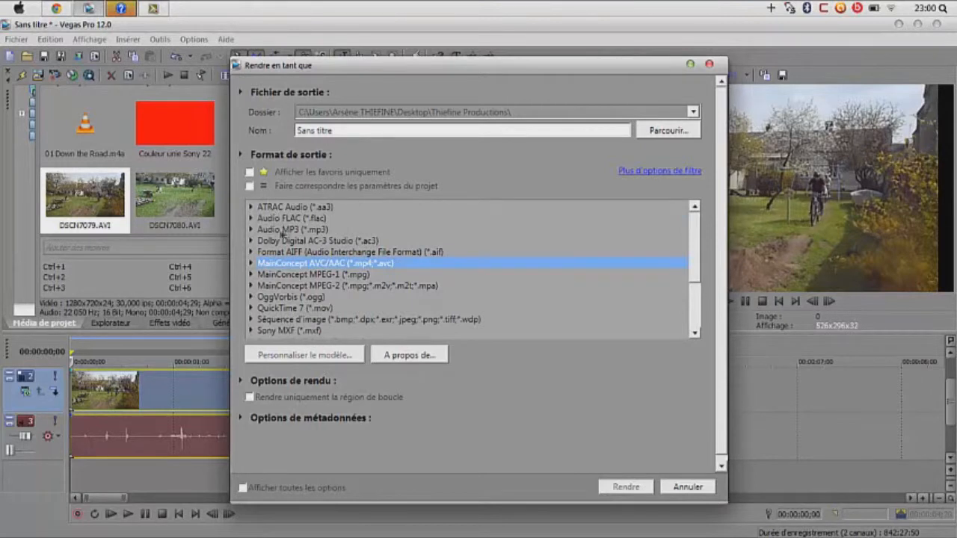
scroll(281, 236, down, 3)
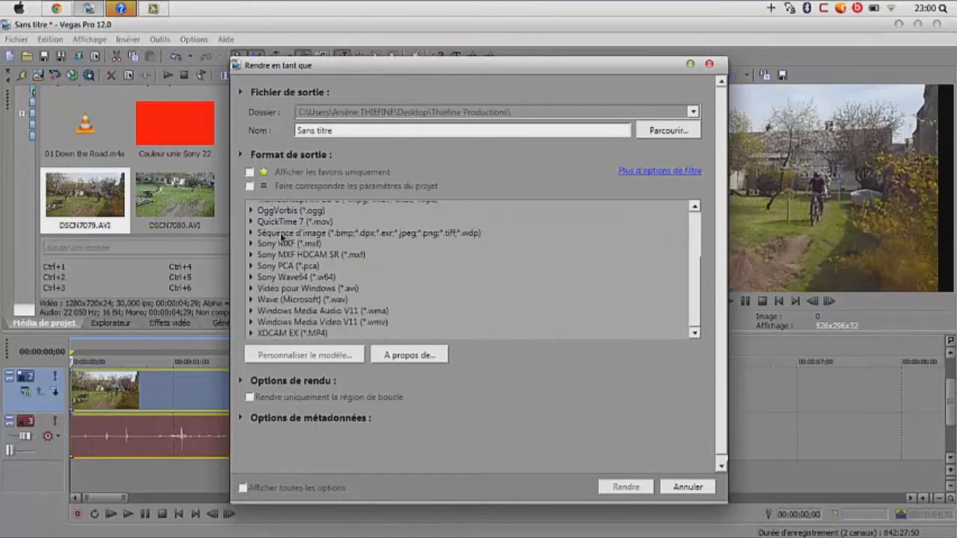
click(251, 322)
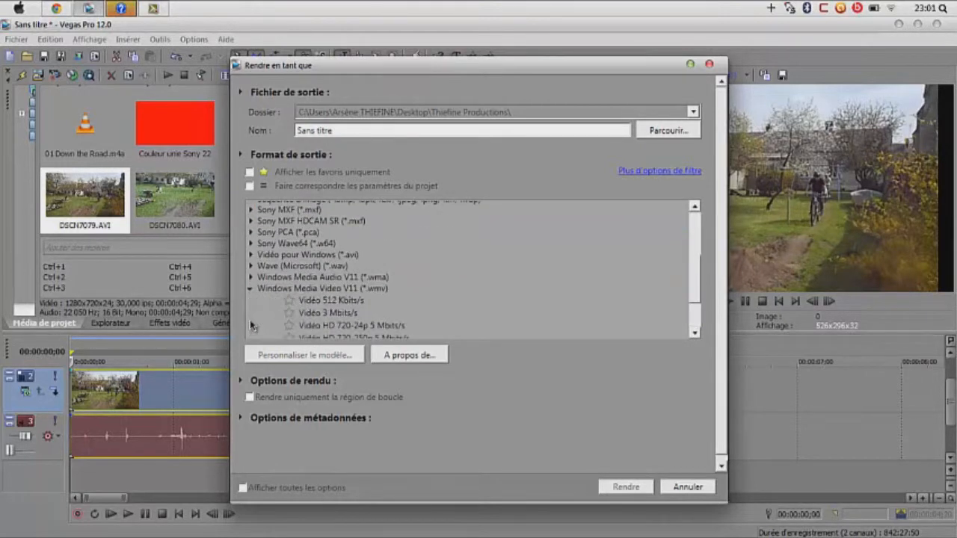
scroll(306, 299, down, 2)
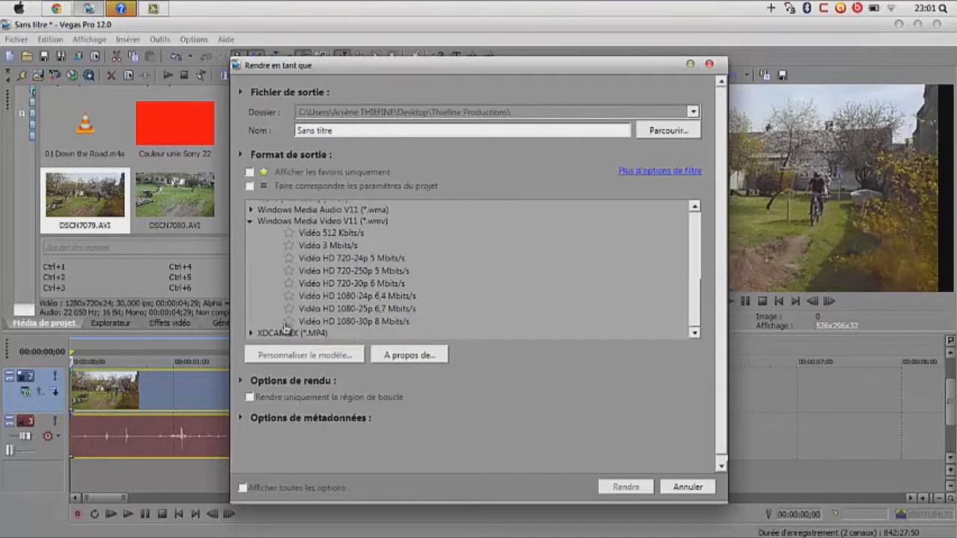
click(316, 284)
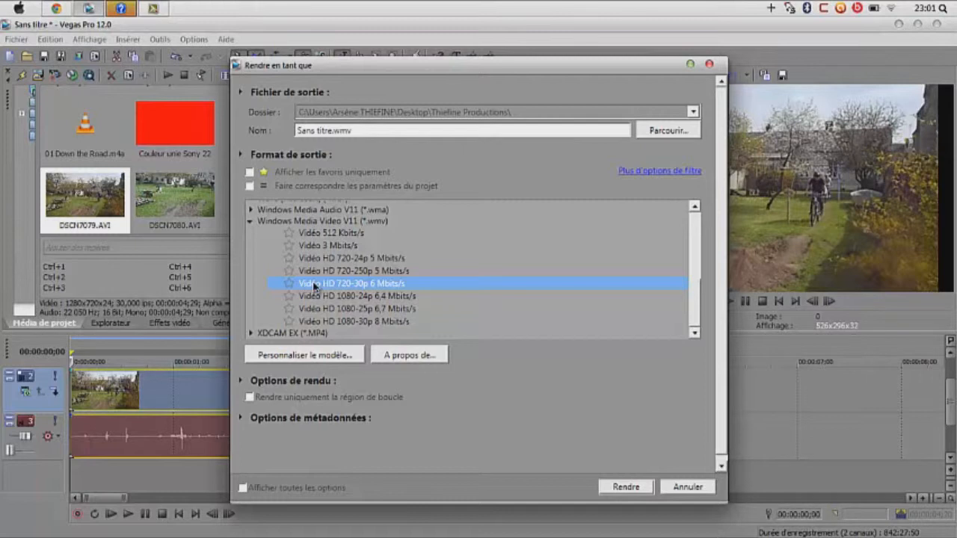
Choose the Internet HD 720p template of the MainConcept AVC/AAC (*.mp4;*.avc) output format
scroll(381, 292, up, 5)
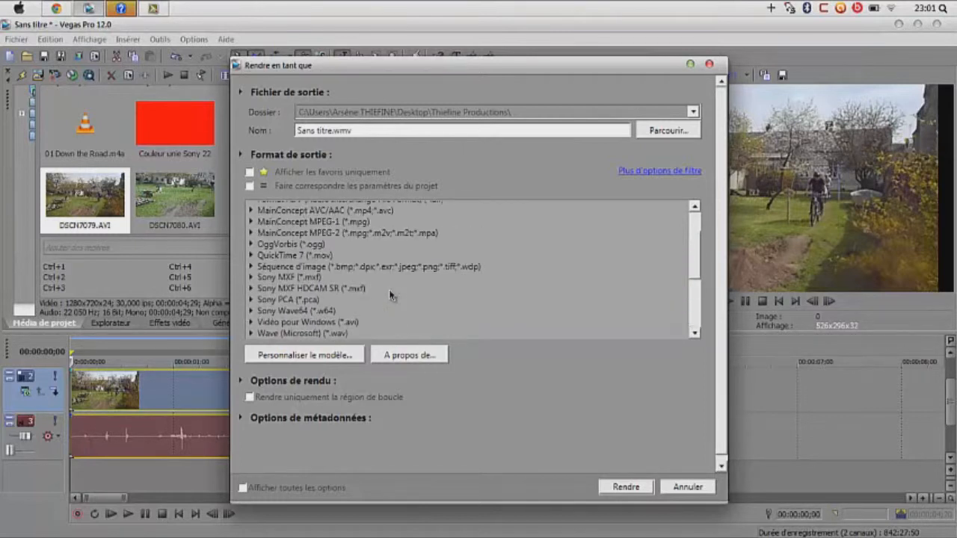
click(250, 211)
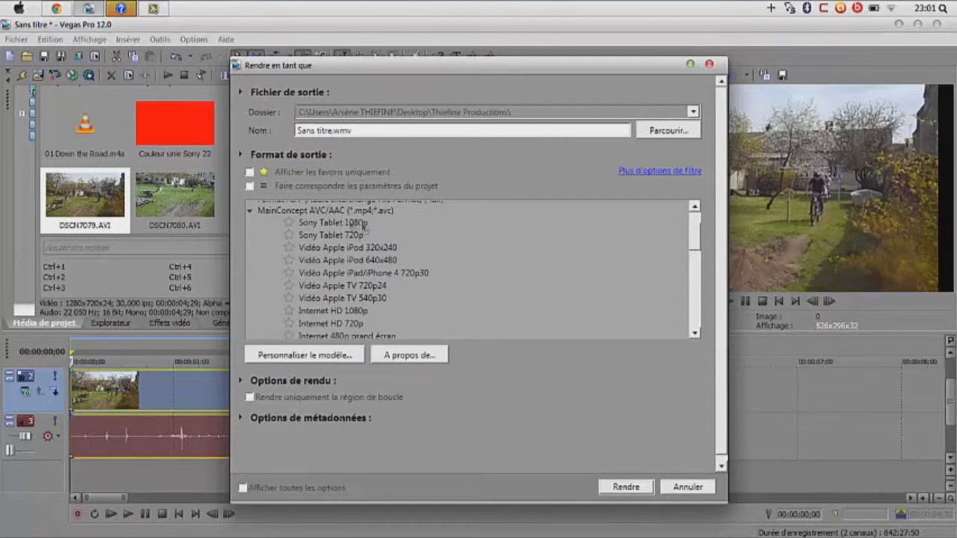
scroll(323, 326, down, 1)
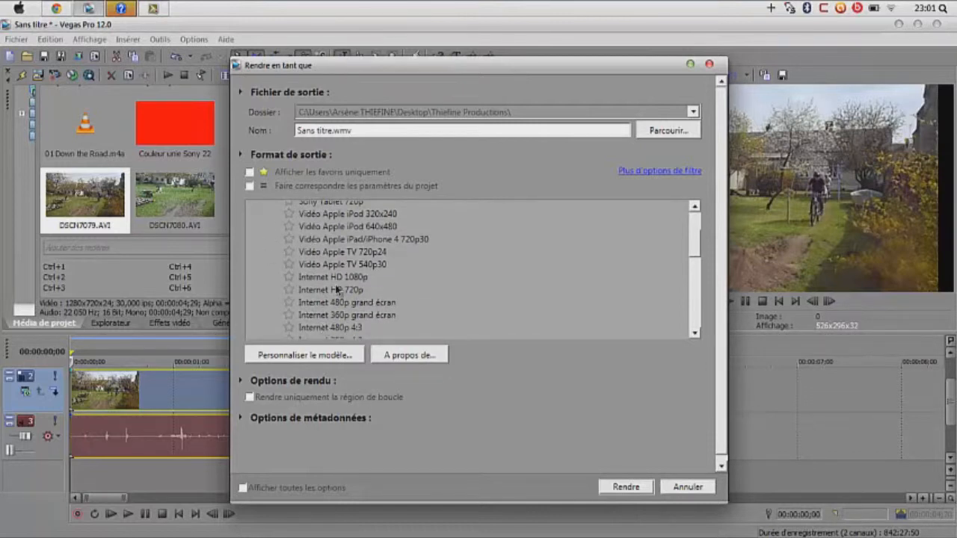
click(336, 291)
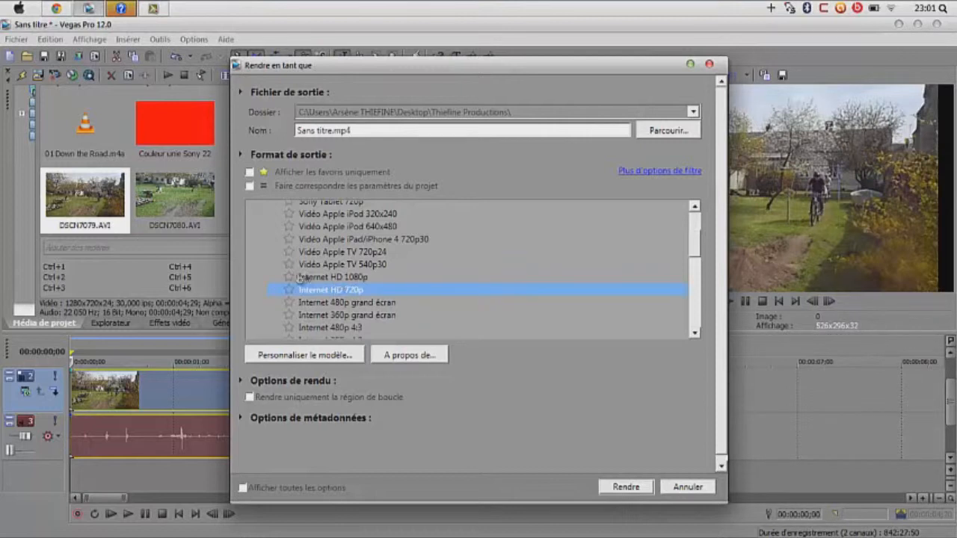
Launch the render with the chosen template and delete the DSCN7079.AVI clip from the timeline
scroll(293, 277, down, 3)
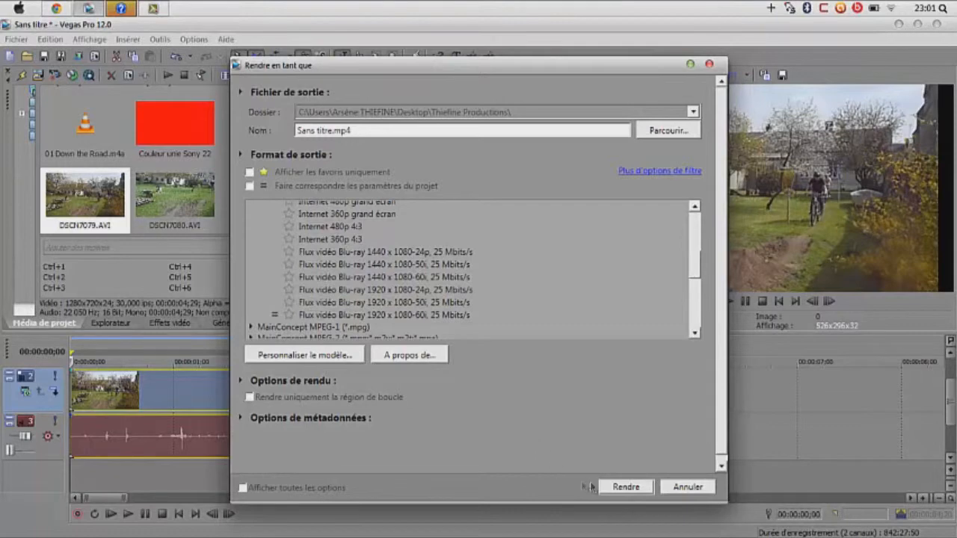
click(624, 486)
key(Delete)
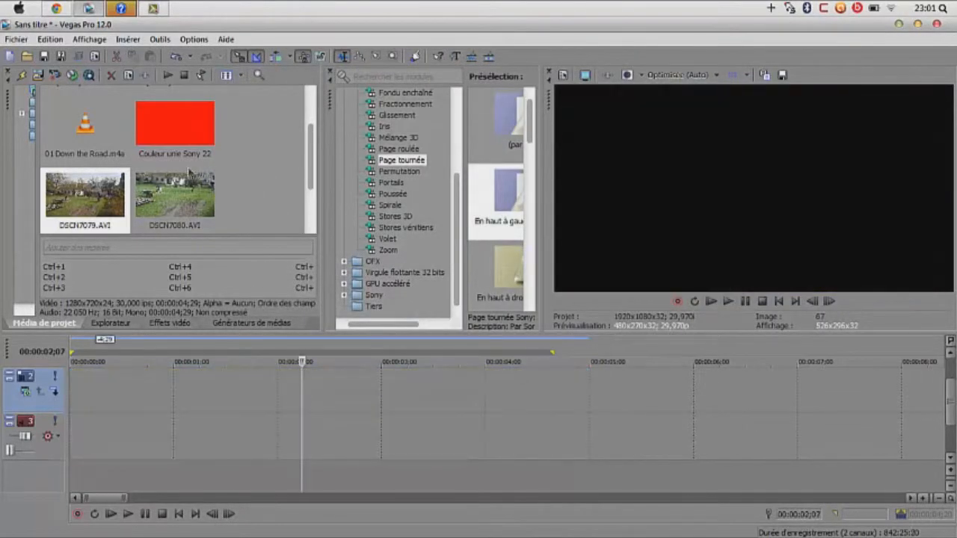
scroll(310, 180, down, 2)
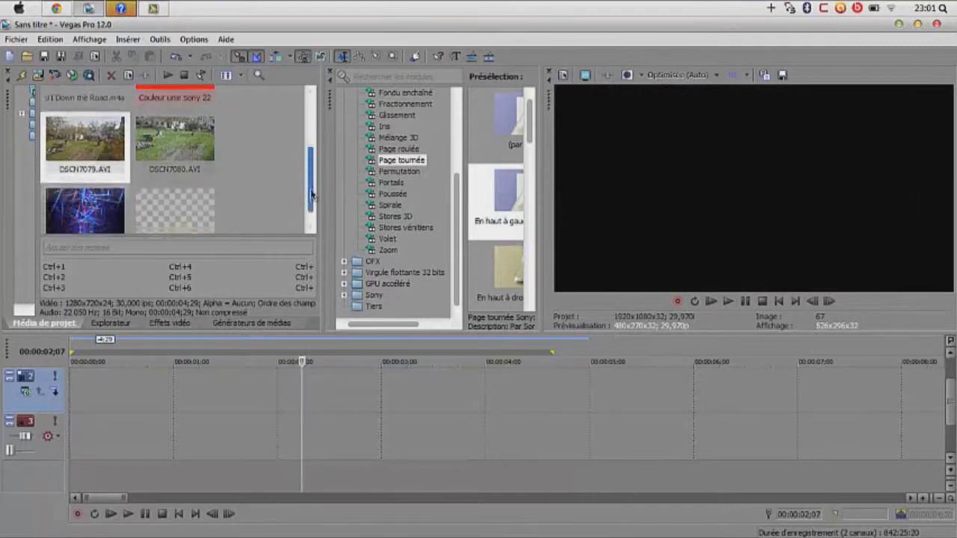
drag(207, 189, 251, 141)
drag(311, 149, 285, 134)
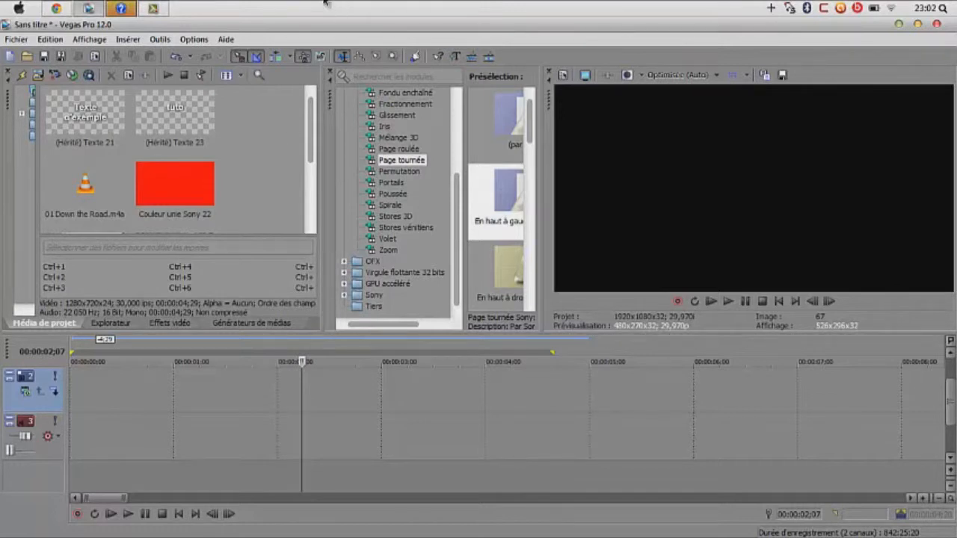
drag(268, 211, 75, 53)
click(283, 182)
click(213, 180)
click(185, 125)
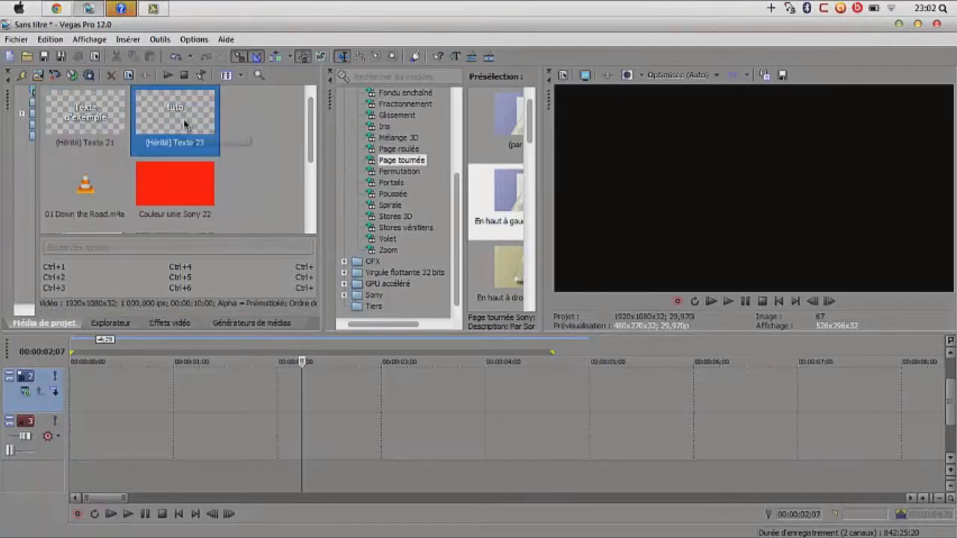
click(256, 141)
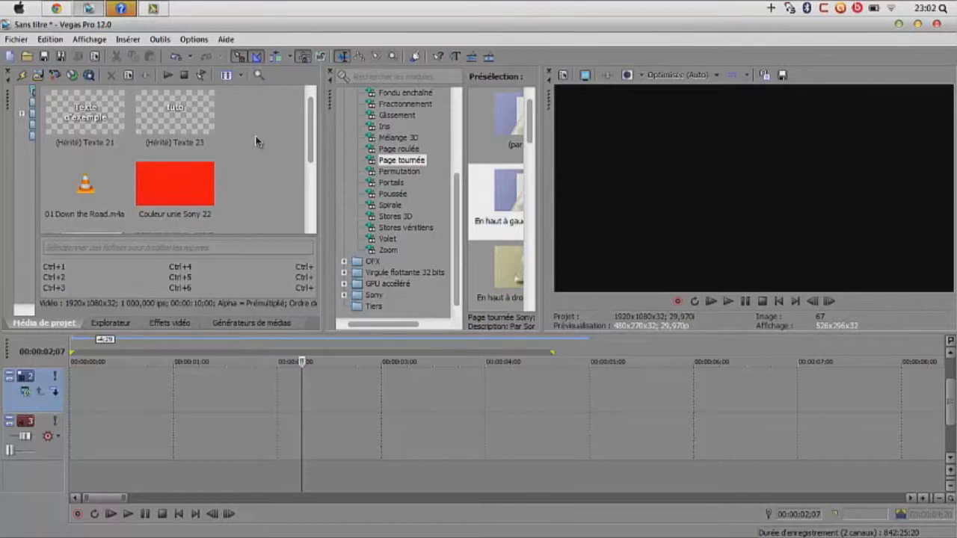
Close Vegas Pro and switch from the desktop to the other running application
click(934, 25)
click(511, 245)
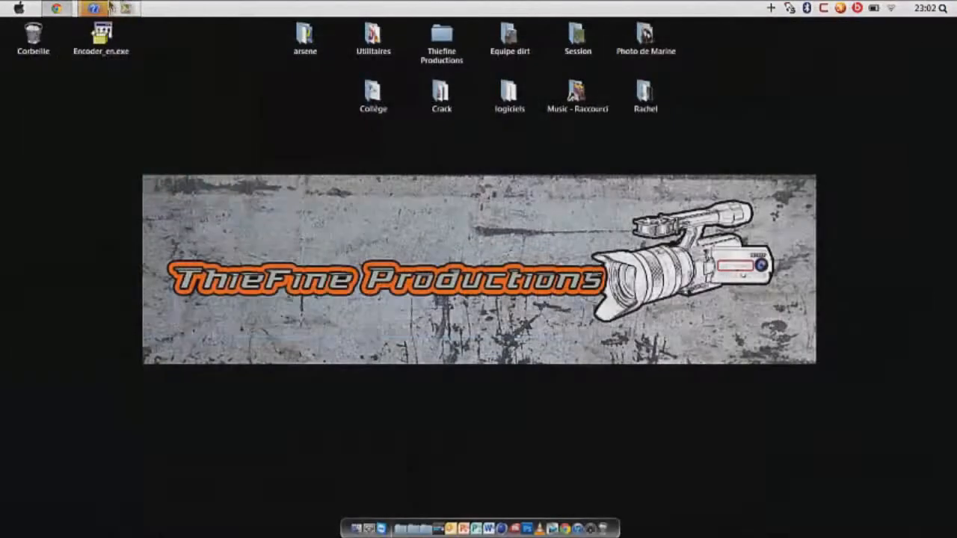
click(121, 6)
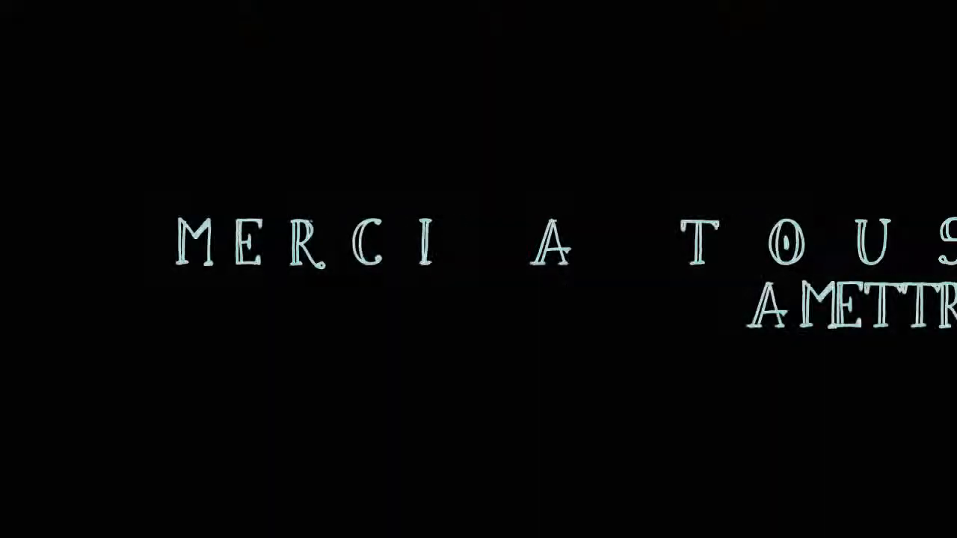